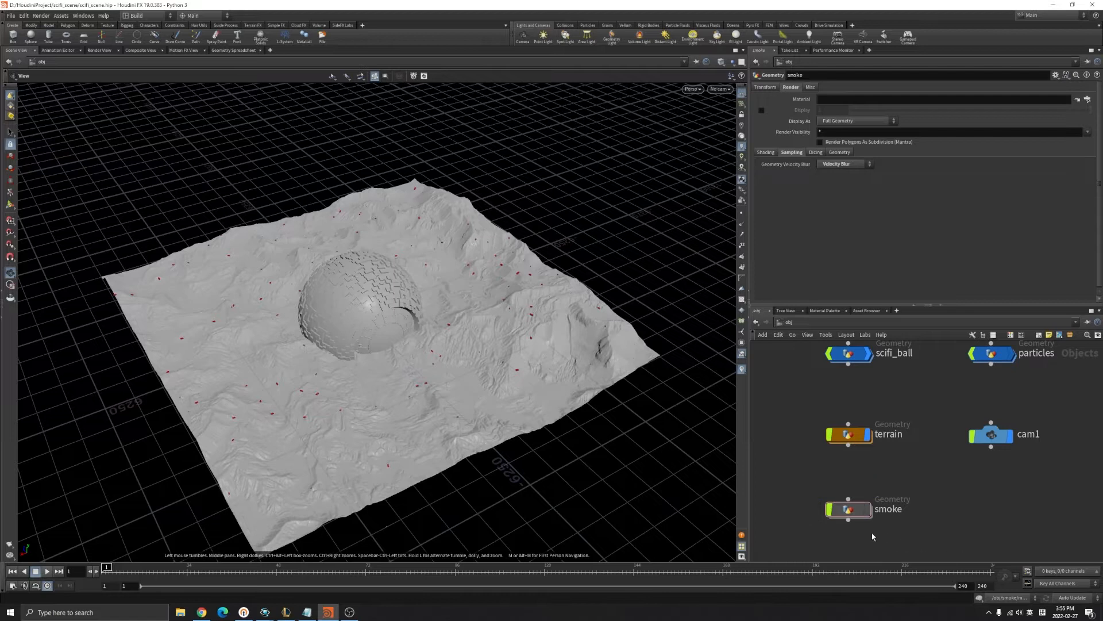
Switch the left pane to Composite View to show the mosaic1 11x11 smoke sprite sheet.
scroll(893, 541, "up", 5)
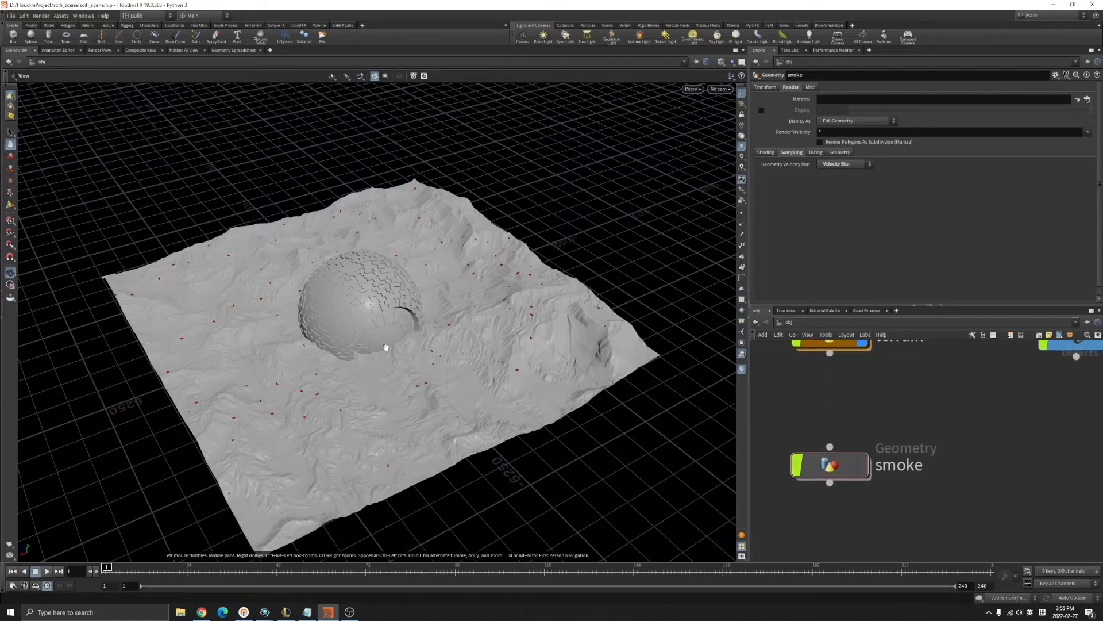
scroll(384, 323, "up", 3)
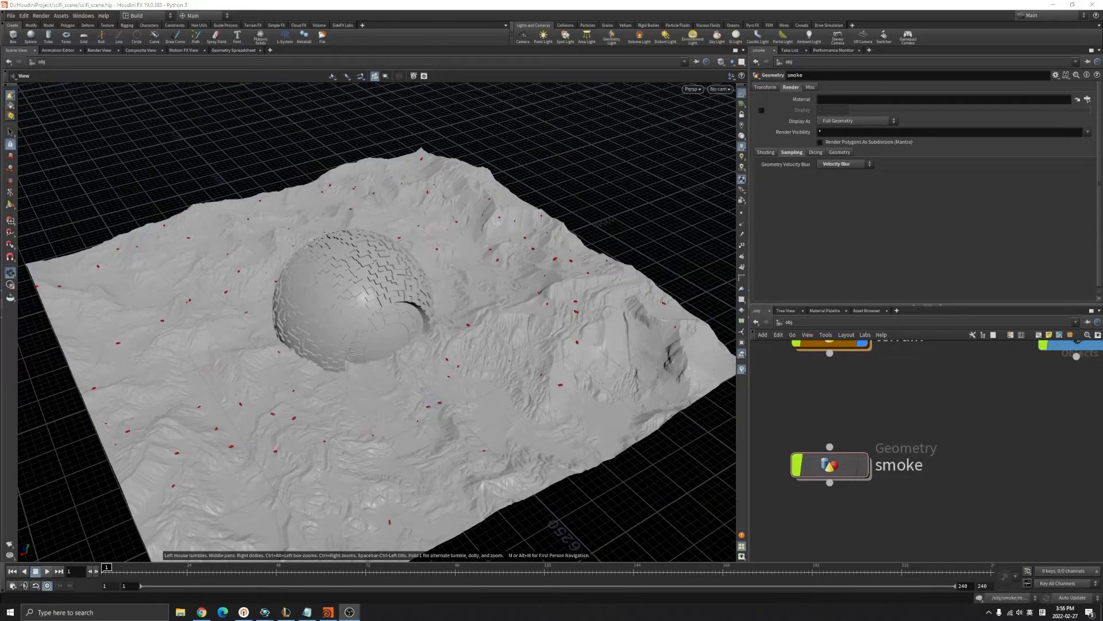
scroll(850, 448, "down", 6)
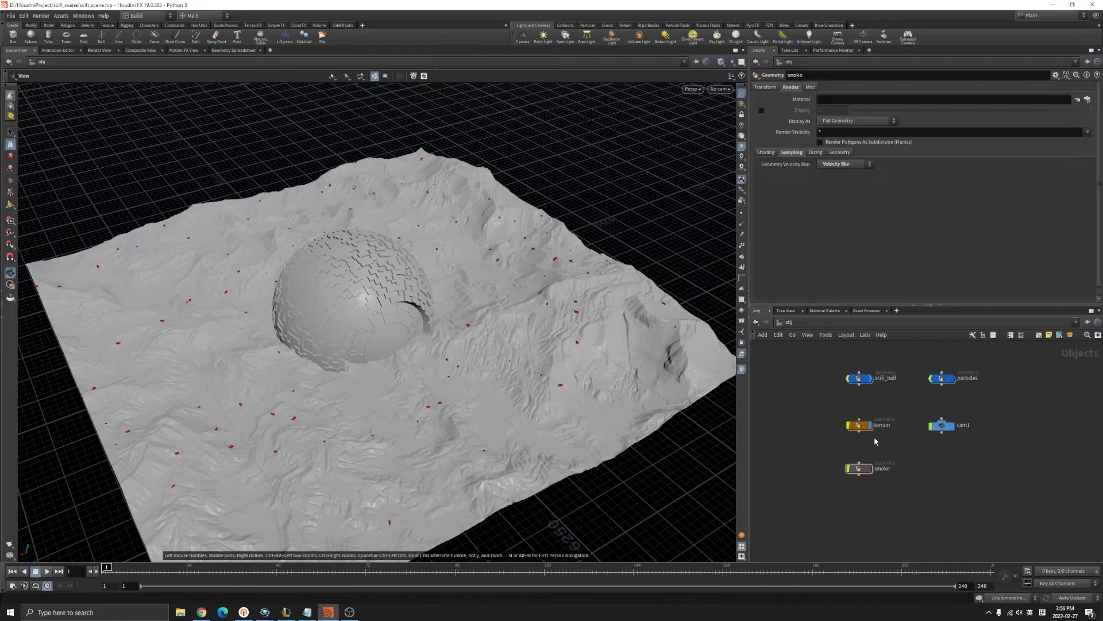
scroll(877, 401, "up", 1)
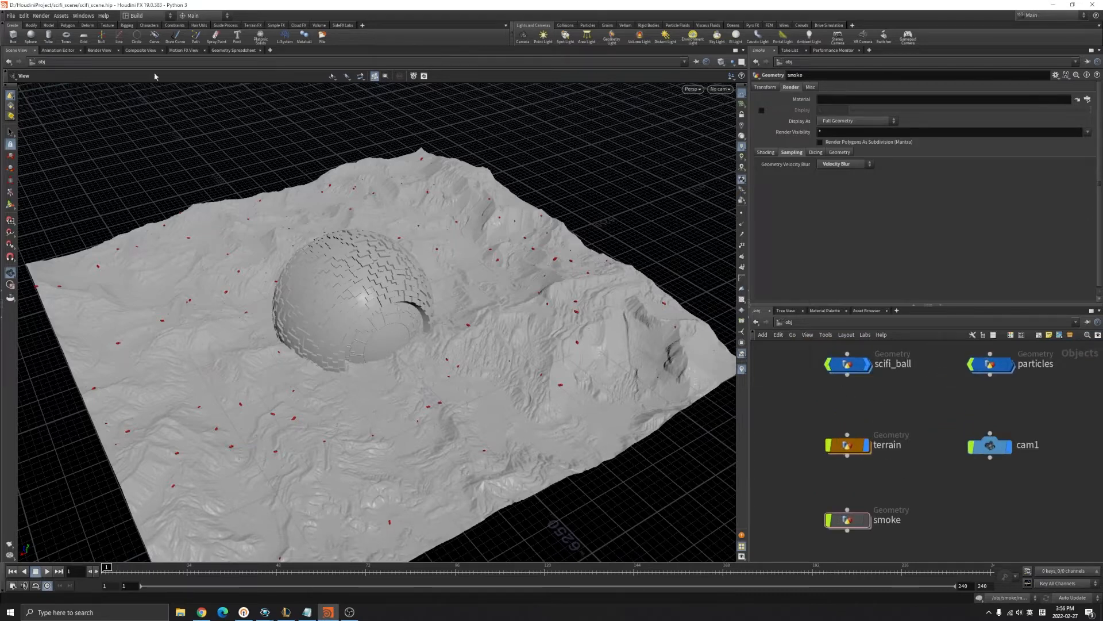
left_click(140, 50)
scroll(480, 236, "up", 6)
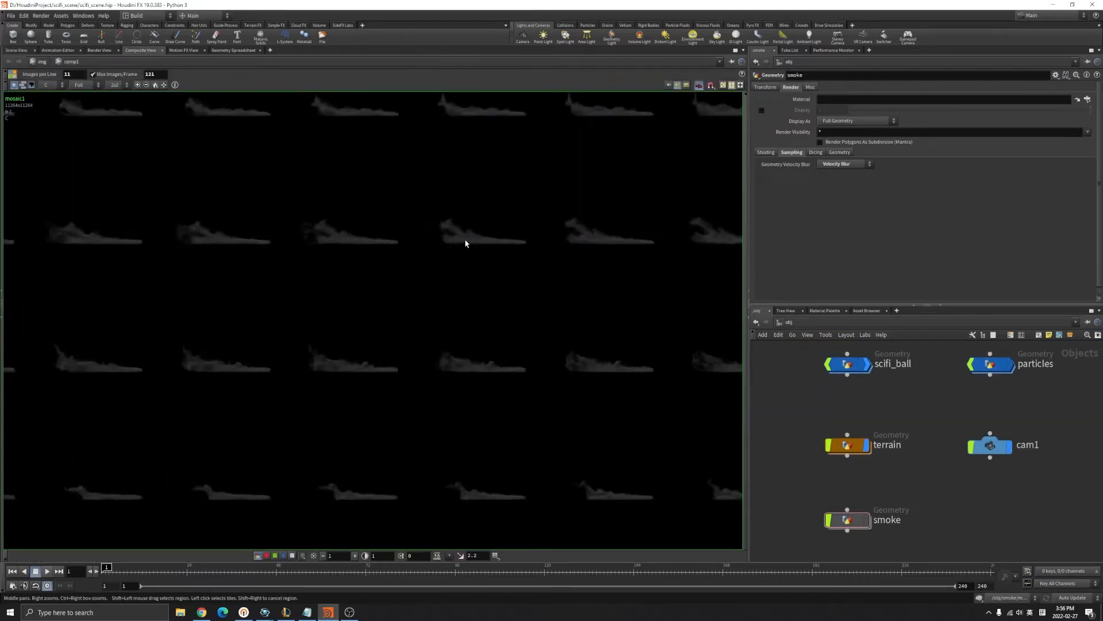
Zoom and pan across the mosaic to inspect the individual smoke tiles.
scroll(376, 266, "down", 6)
middle_click_drag(260, 233, 373, 343)
scroll(202, 227, "up", 3)
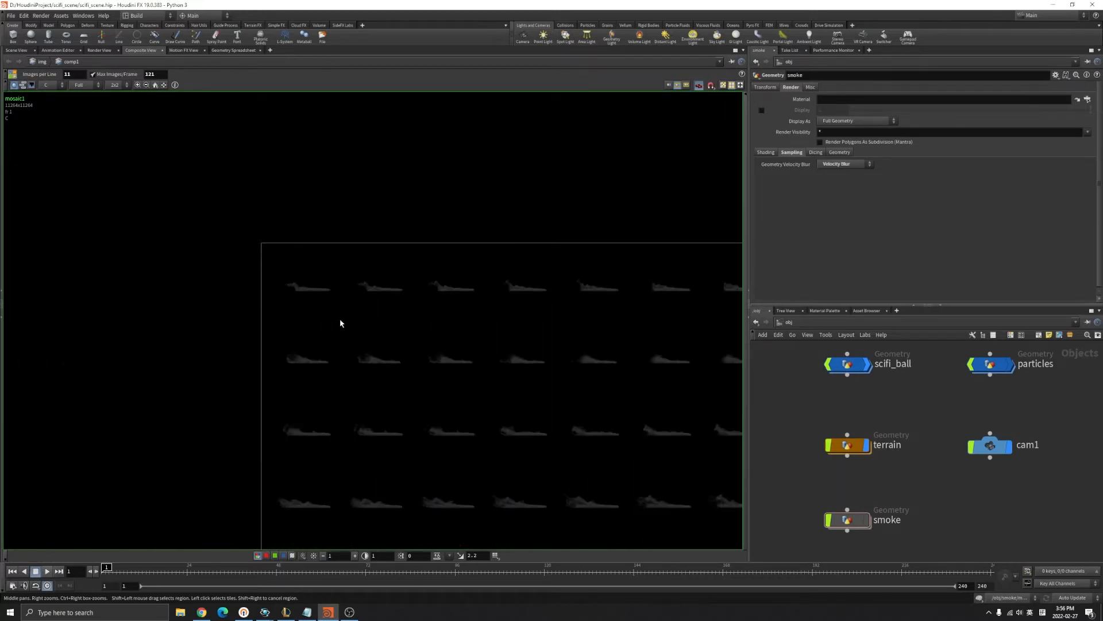
scroll(426, 317, "down", 3)
middle_click_drag(517, 379, 383, 242)
scroll(523, 464, "up", 4)
scroll(409, 387, "down", 4)
middle_click_drag(309, 265, 433, 424)
scroll(434, 424, "down", 2)
middle_click_drag(528, 439, 442, 303)
Check the mosaic's bottom-right corner, centre the whole sheet, then return to Scene View.
scroll(459, 392, "up", 4)
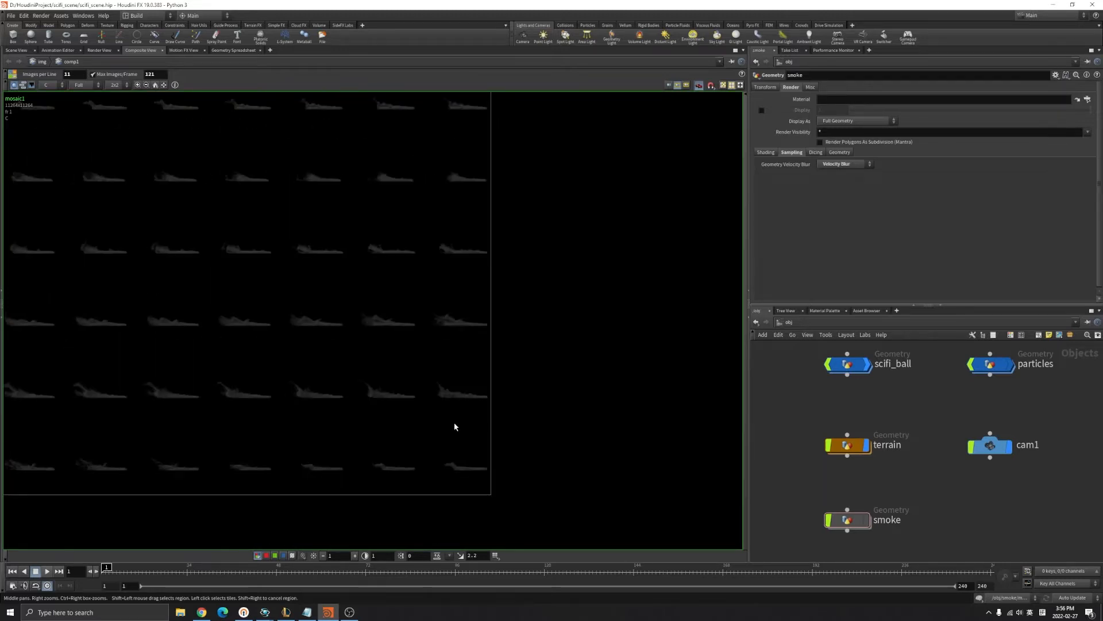
scroll(545, 365, "down", 5)
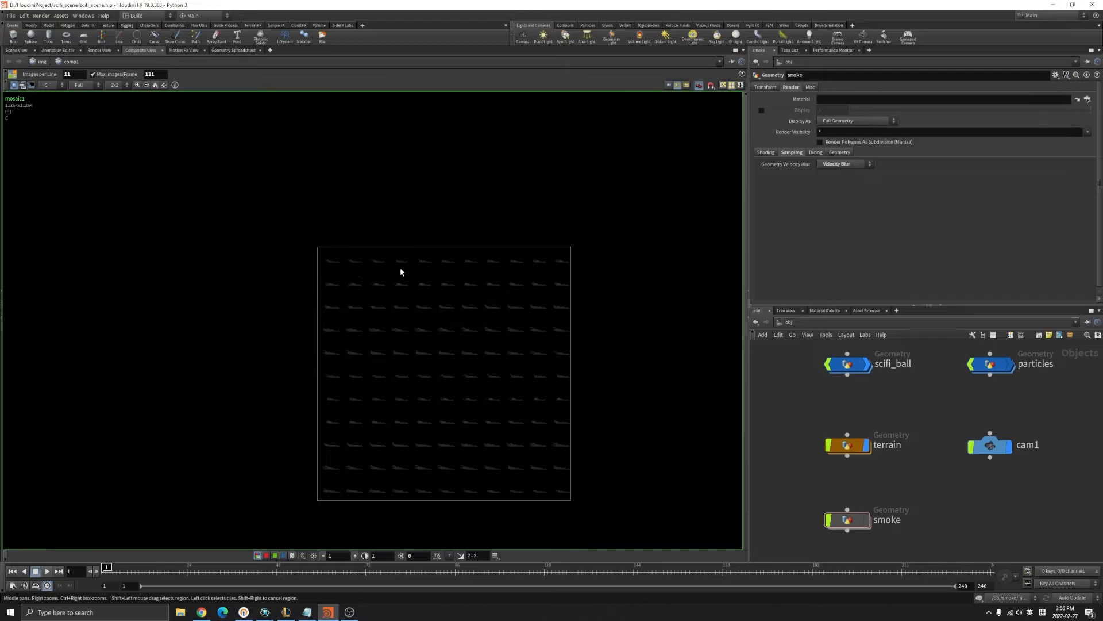
scroll(482, 348, "up", 9)
scroll(436, 301, "down", 8)
scroll(482, 443, "up", 8)
middle_click_drag(550, 485, 425, 329)
scroll(495, 366, "up", 4)
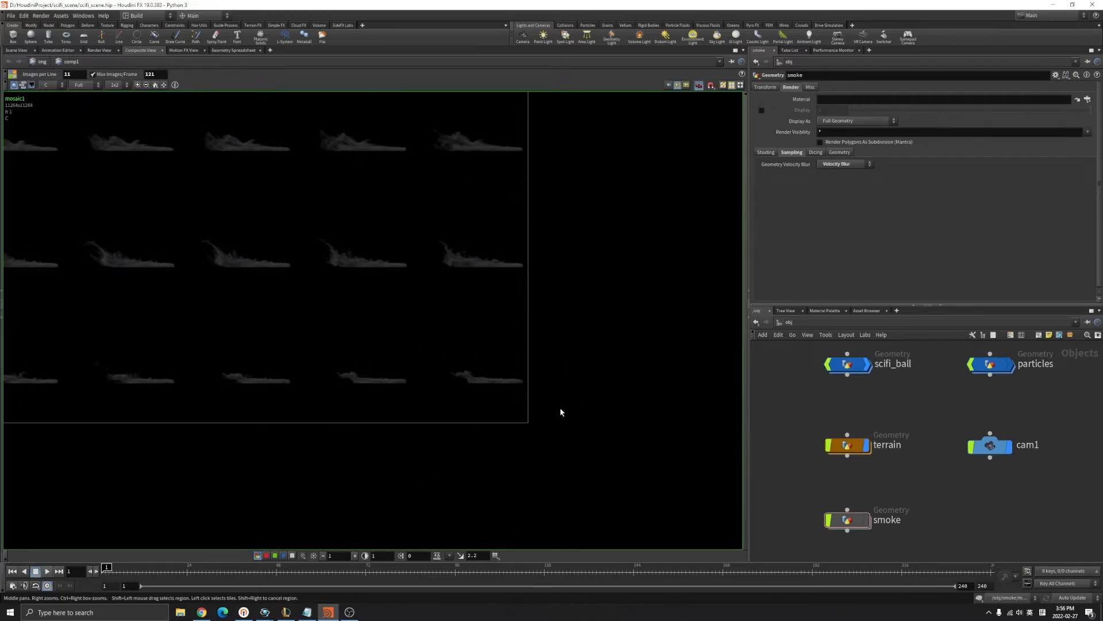
scroll(522, 395, "down", 4)
scroll(308, 219, "down", 4)
middle_click_drag(260, 201, 344, 327)
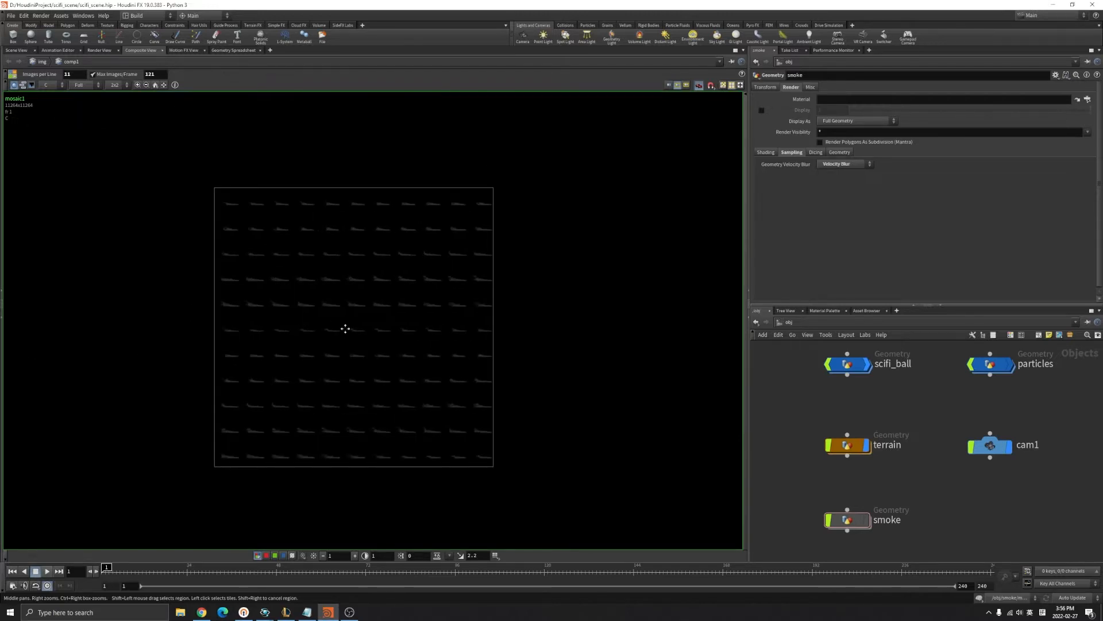
left_click(14, 50)
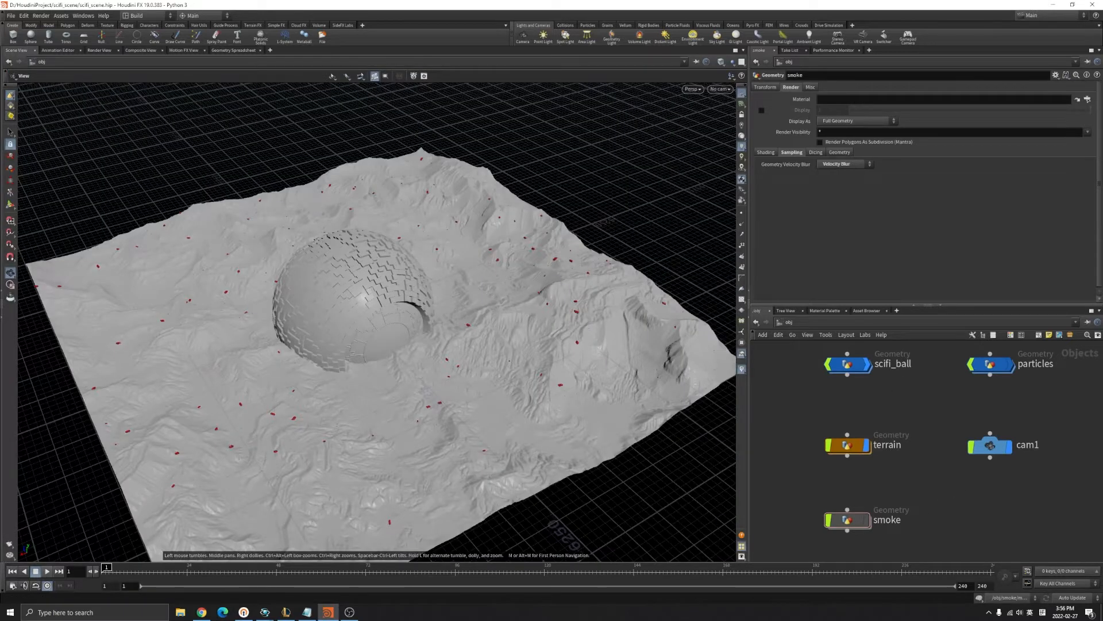
Hide the scifi_ball and terrain objects from the viewport.
middle_click_drag(914, 504, 936, 436)
scroll(936, 435, "up", 2)
scroll(935, 437, "down", 6)
scroll(914, 369, "up", 5)
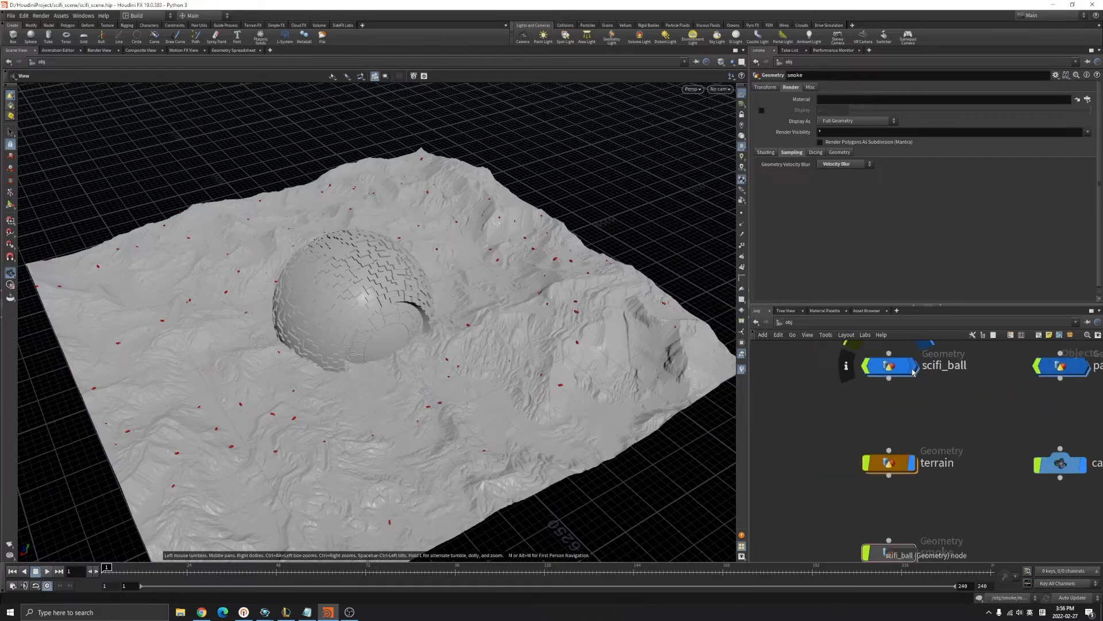
left_click(916, 367)
scroll(919, 379, "down", 3)
scroll(914, 448, "up", 3)
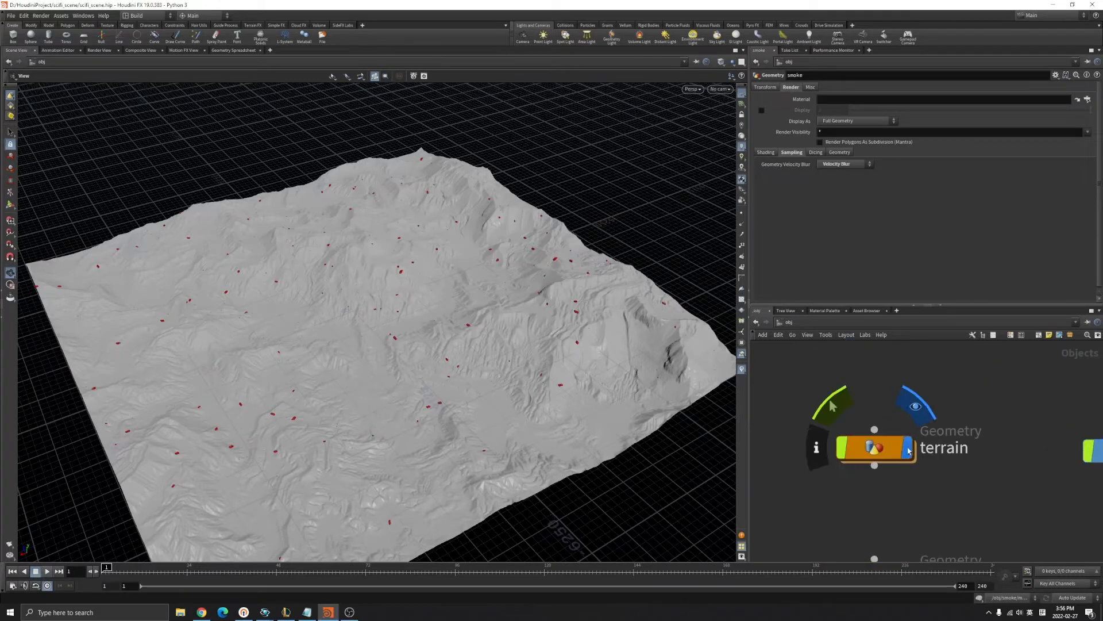
left_click(911, 447)
Go inside the smoke object and frame the smoke volume in the viewport.
middle_click_drag(945, 555, 909, 438)
scroll(909, 438, "down", 1)
double_click(852, 455)
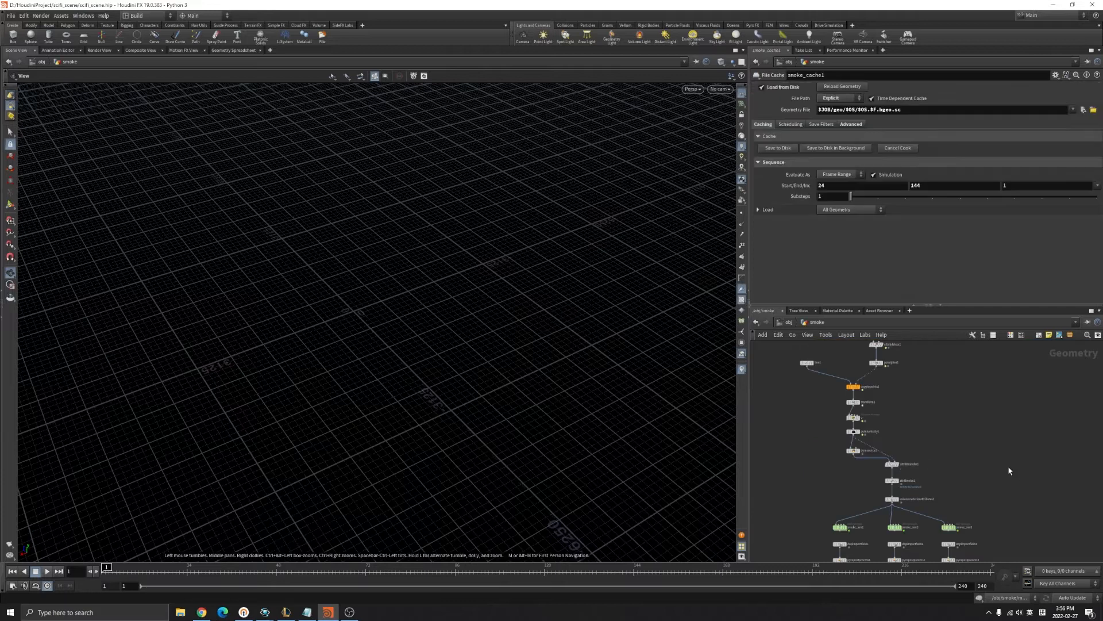
scroll(933, 427, "down", 5)
key("space+f")
left_click_drag(396, 337, 355, 267)
scroll(925, 350, "up", 8)
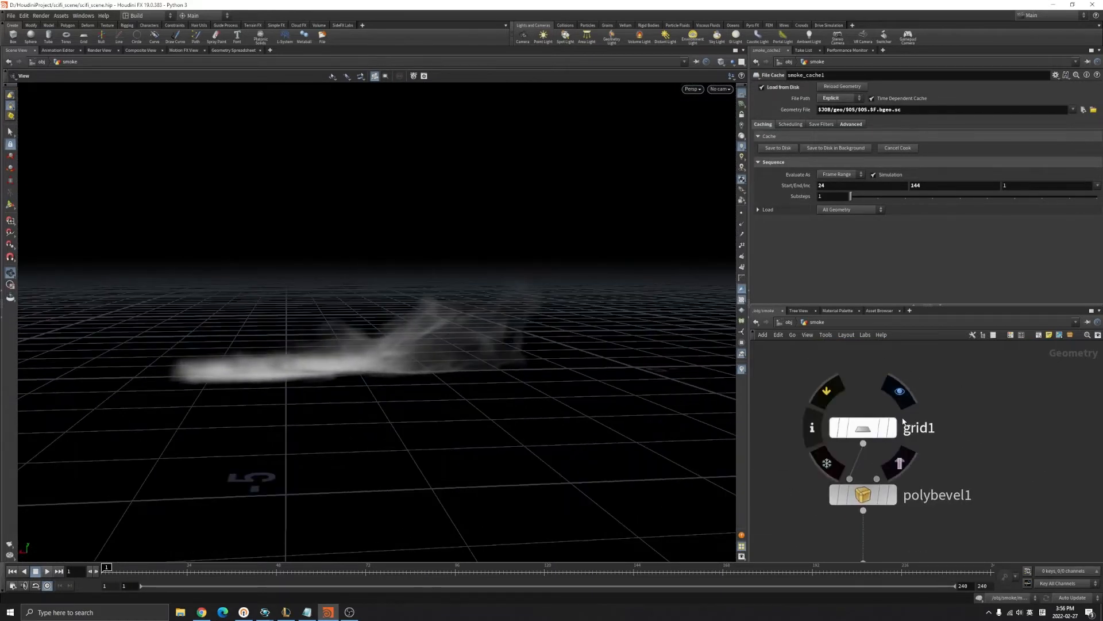
Display and select the grid1 plane to edit its X size.
left_click(900, 391)
left_click(862, 428)
left_click_drag(312, 355, 357, 380)
left_click(833, 119)
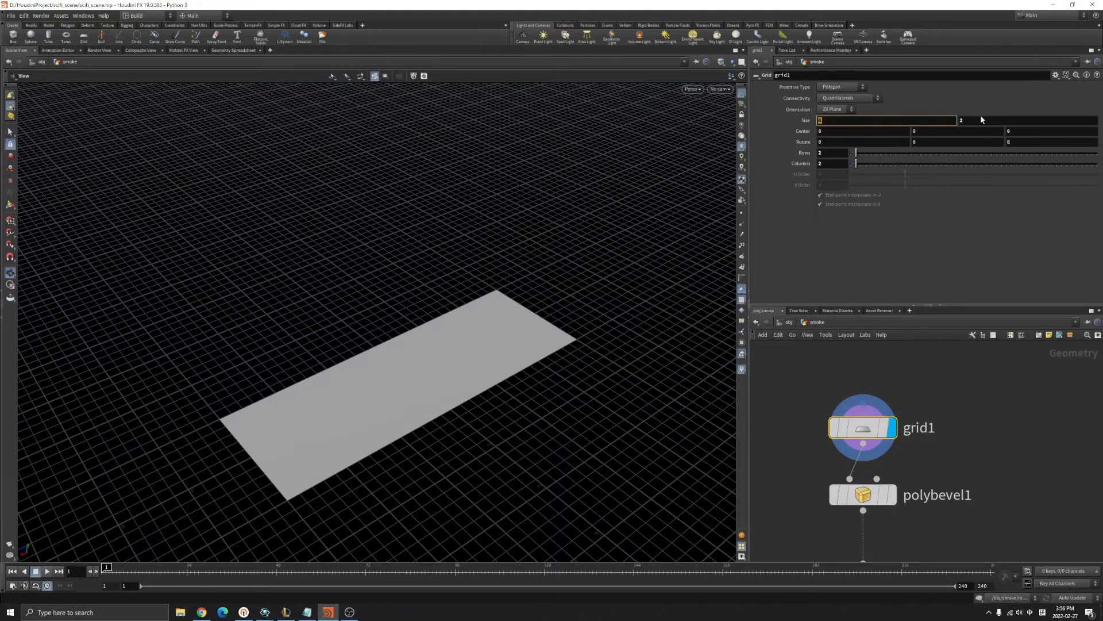
Move on to the grid's Y size and switch the viewport to wireframe.
key("Tab")
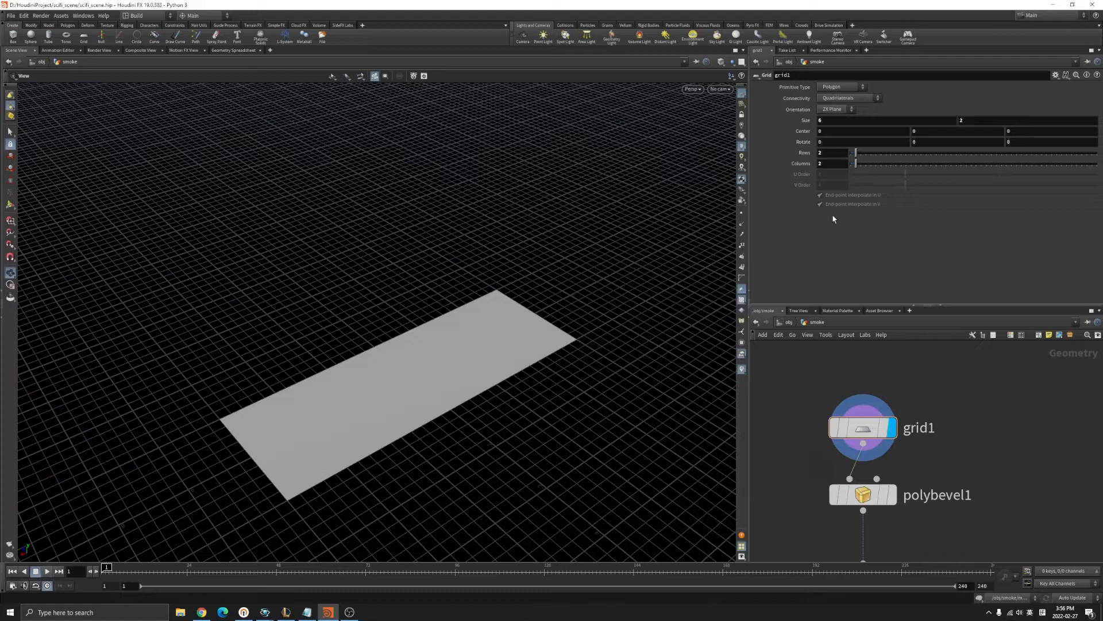
scroll(420, 382, "up", 2)
key("w")
left_click_drag(418, 383, 447, 382)
Display polybevel1 to show the plane's rounded bevelled corners.
middle_click_drag(934, 536, 941, 493)
left_click(864, 451)
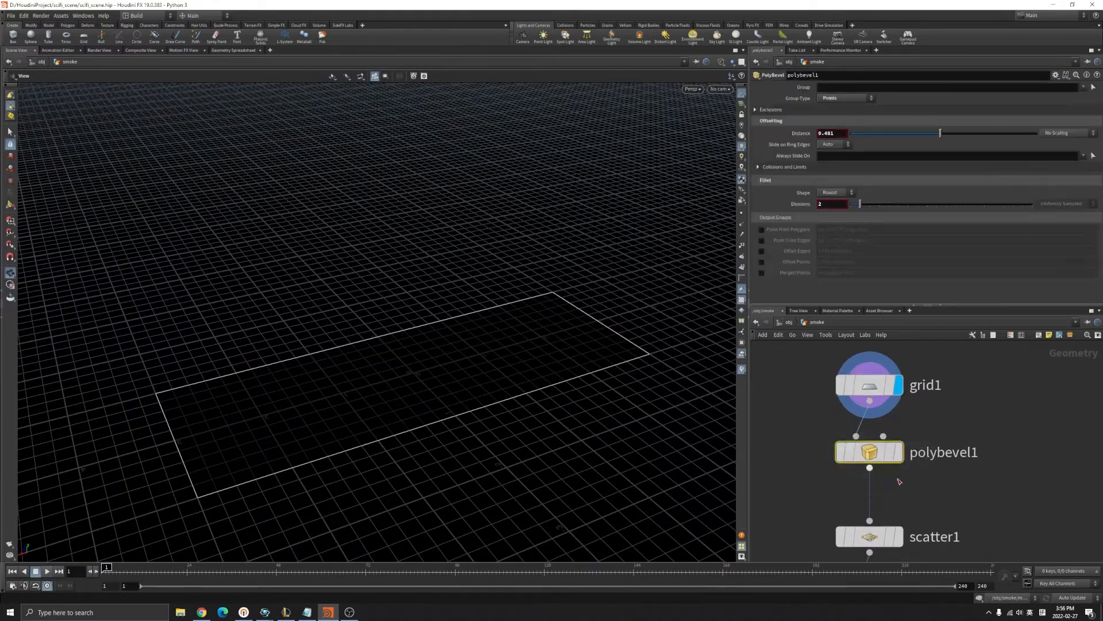
left_click(898, 454)
left_click_drag(544, 362, 555, 454)
left_click_drag(495, 396, 480, 356)
Keep the bevel Group Type on Points and vary Divisions to compare corner roundness.
left_click(839, 99)
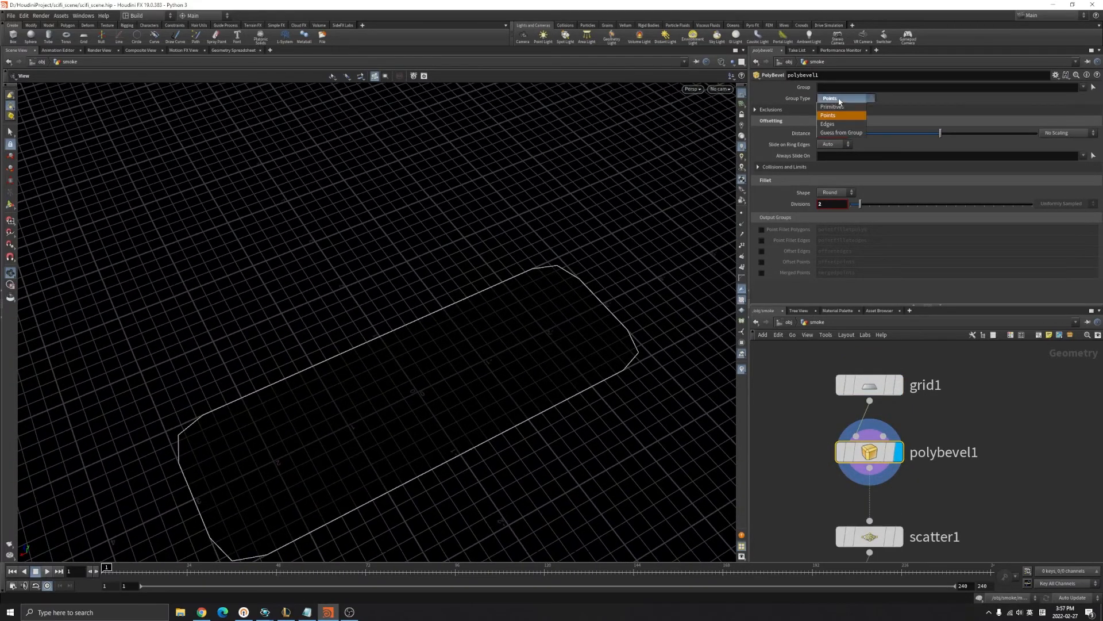
left_click(828, 115)
left_click_drag(347, 499, 411, 419)
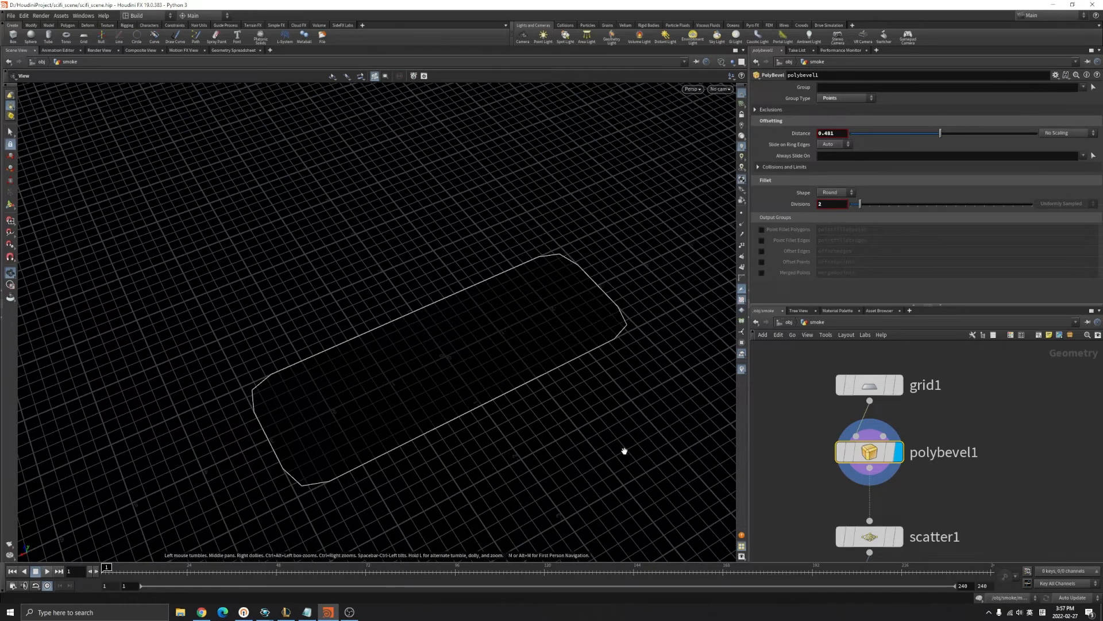
mouse_move(839, 440)
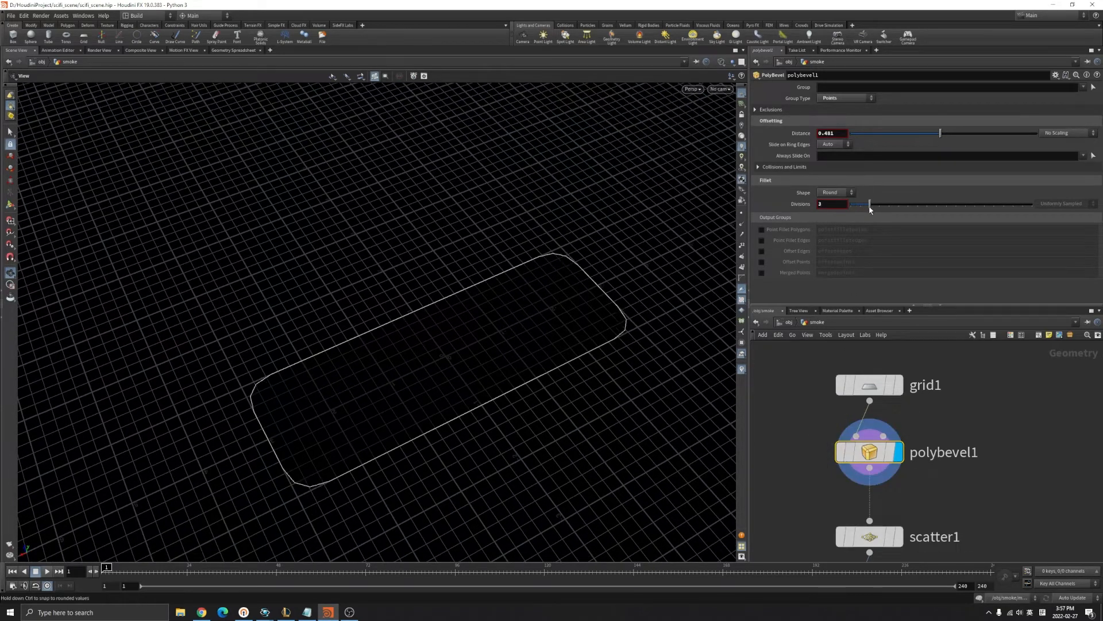
left_click_drag(856, 212, 859, 214)
Display scatter1's 7420 points spread over the bevelled plane.
middle_click_drag(926, 512, 937, 428)
left_click_drag(795, 420, 956, 475)
left_click(909, 453)
left_click_drag(506, 357, 517, 383)
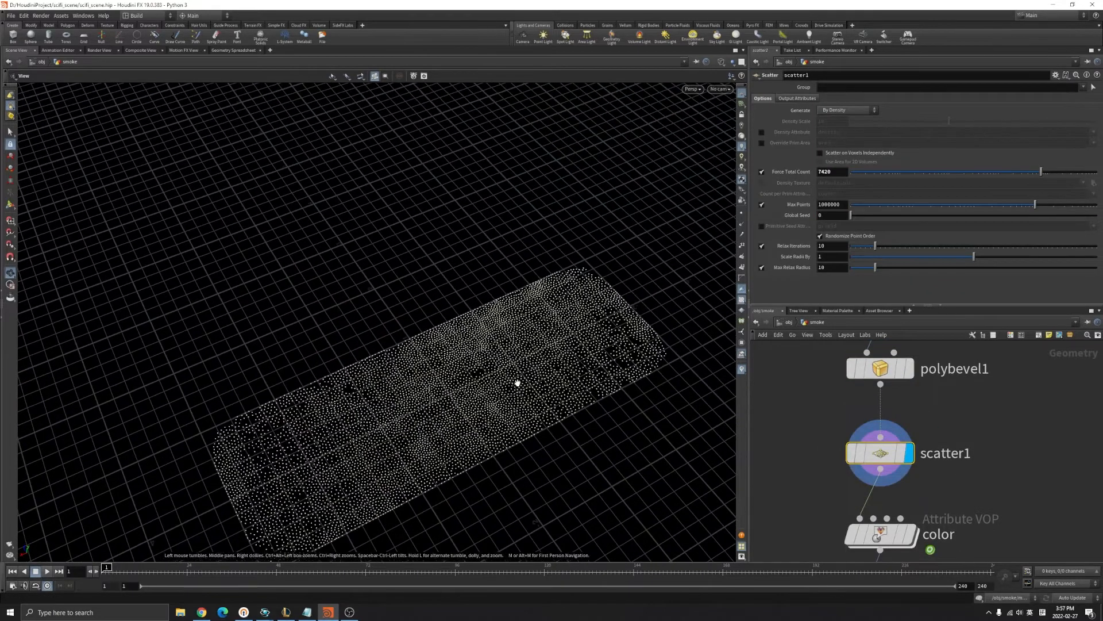
Toggle scatter1's Relax Iterations off and on to compare random and relaxed points.
left_click(761, 246)
left_click(761, 247)
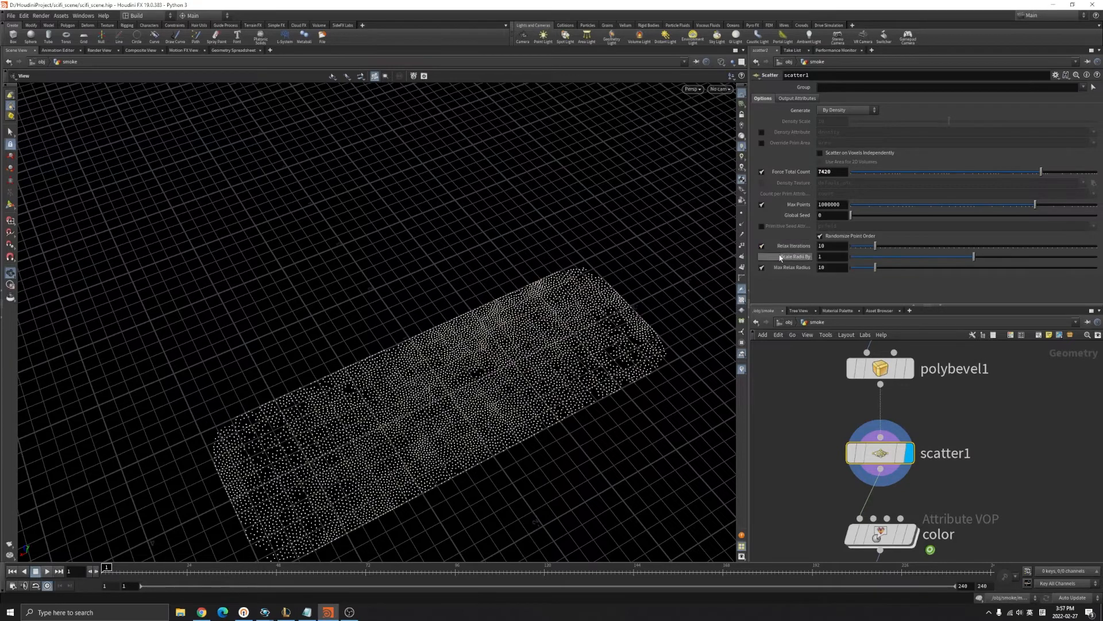
scroll(453, 432, "up", 2)
left_click_drag(454, 434, 431, 442)
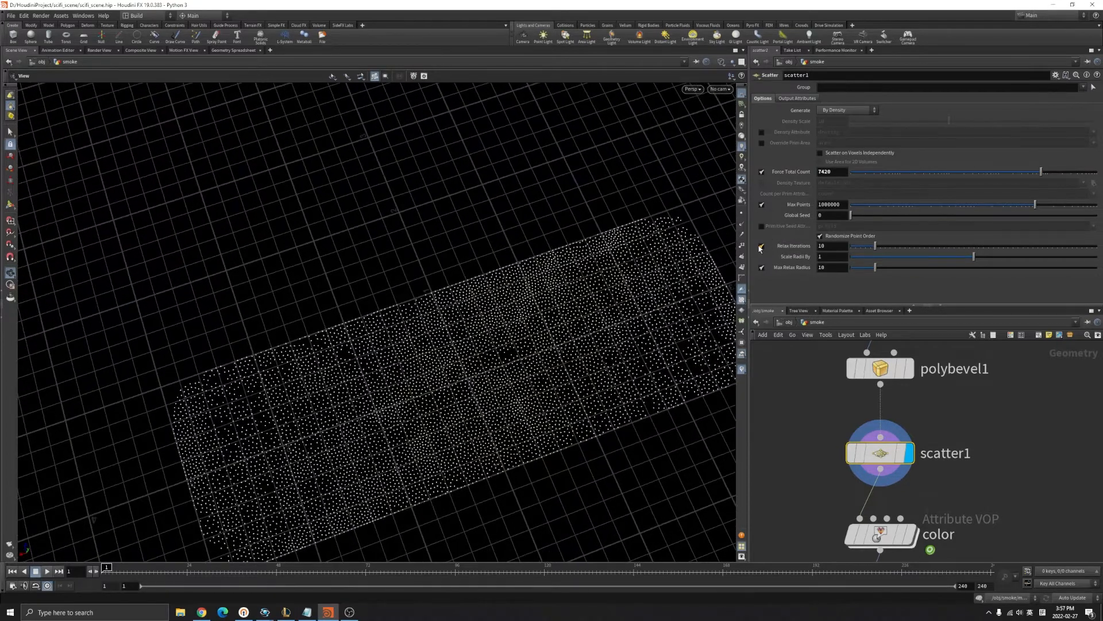
left_click(761, 247)
left_click(760, 247)
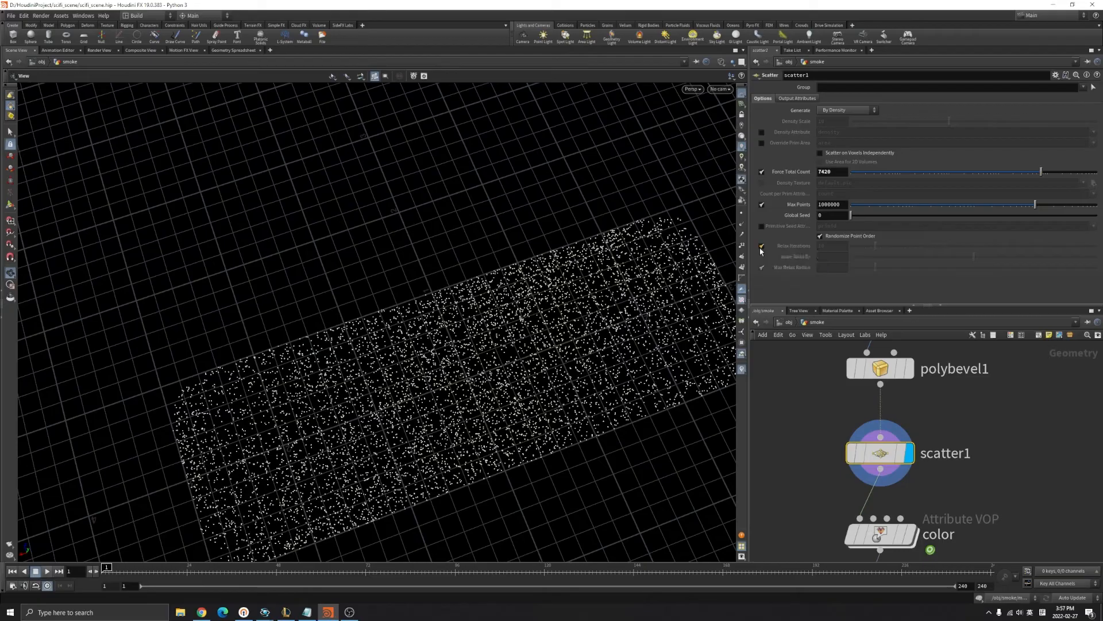
mouse_move(499, 388)
left_mouse_down()
mouse_move(643, 313)
mouse_move(603, 291)
mouse_move(508, 399)
left_mouse_up()
middle_click_drag(569, 411, 541, 375)
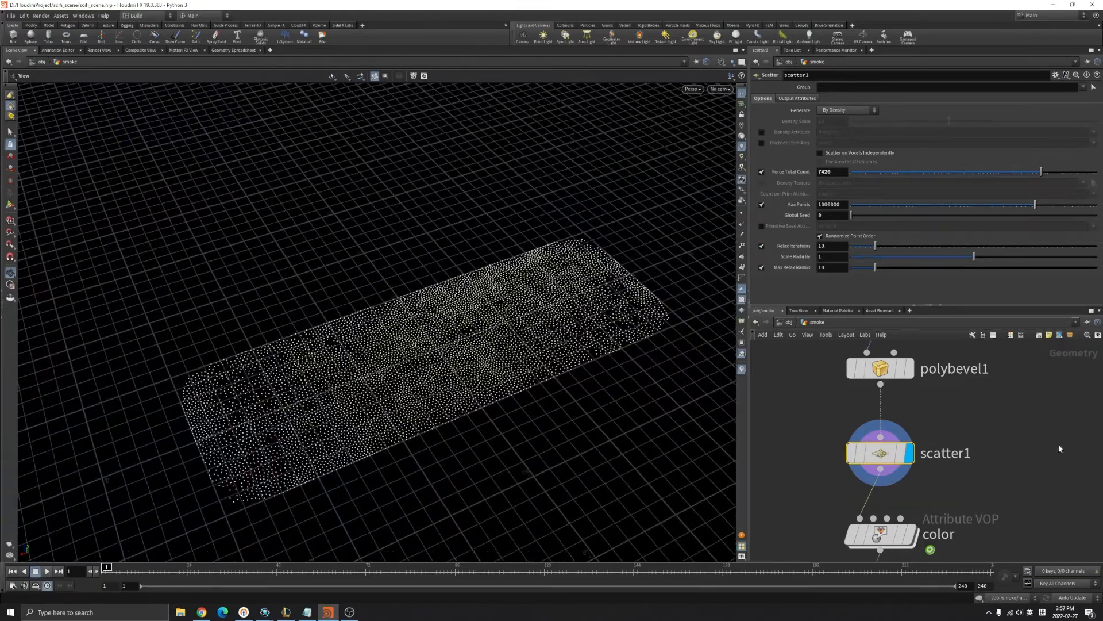
Display the color Attribute VOP's noise-patched points and toggle dense point display.
middle_click_drag(1038, 511, 1005, 426)
left_click_drag(797, 422, 898, 458)
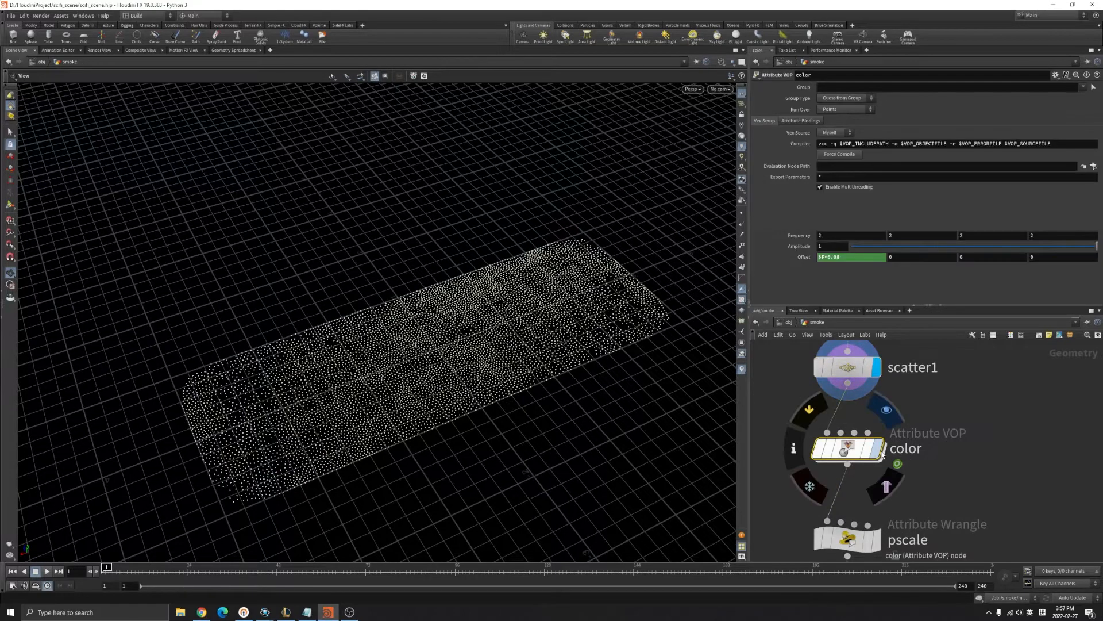
left_click(878, 448)
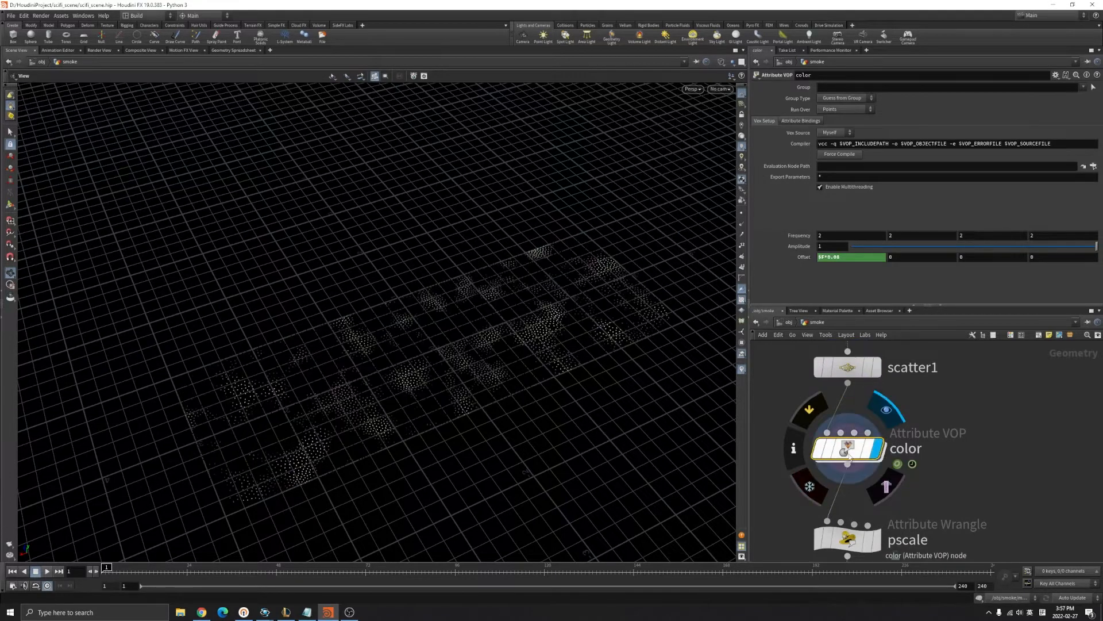
scroll(556, 347, "down", 2)
left_click_drag(536, 347, 485, 332)
scroll(485, 332, "up", 3)
left_click(742, 213)
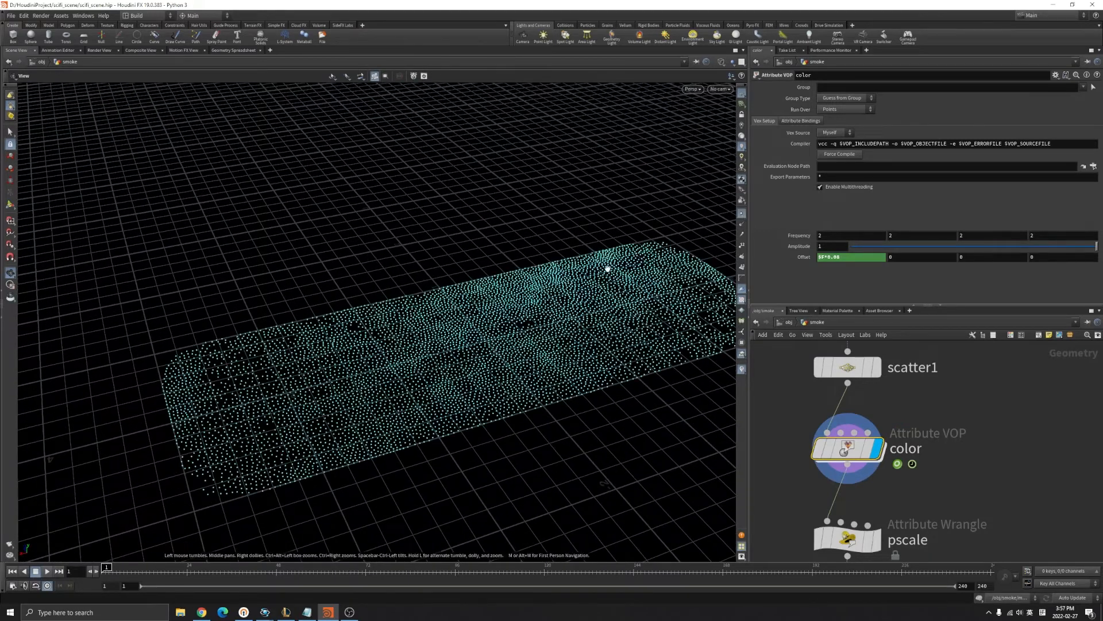
left_click(741, 214)
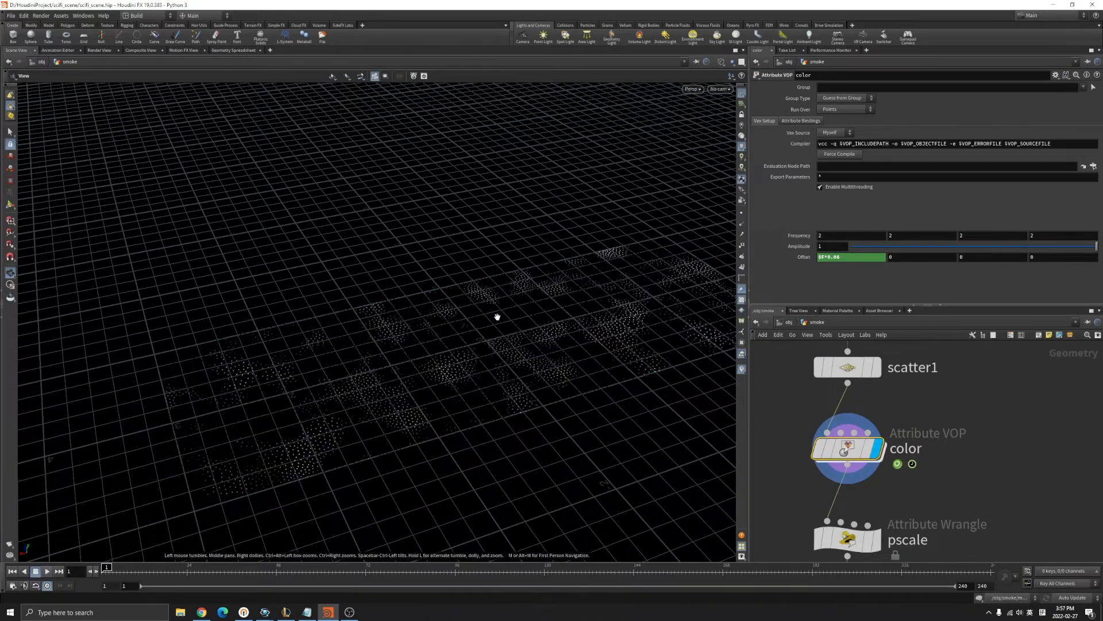
Enter the color VOP network and rearrange the vectohvec1 and aanoise1 nodes.
double_click(855, 451)
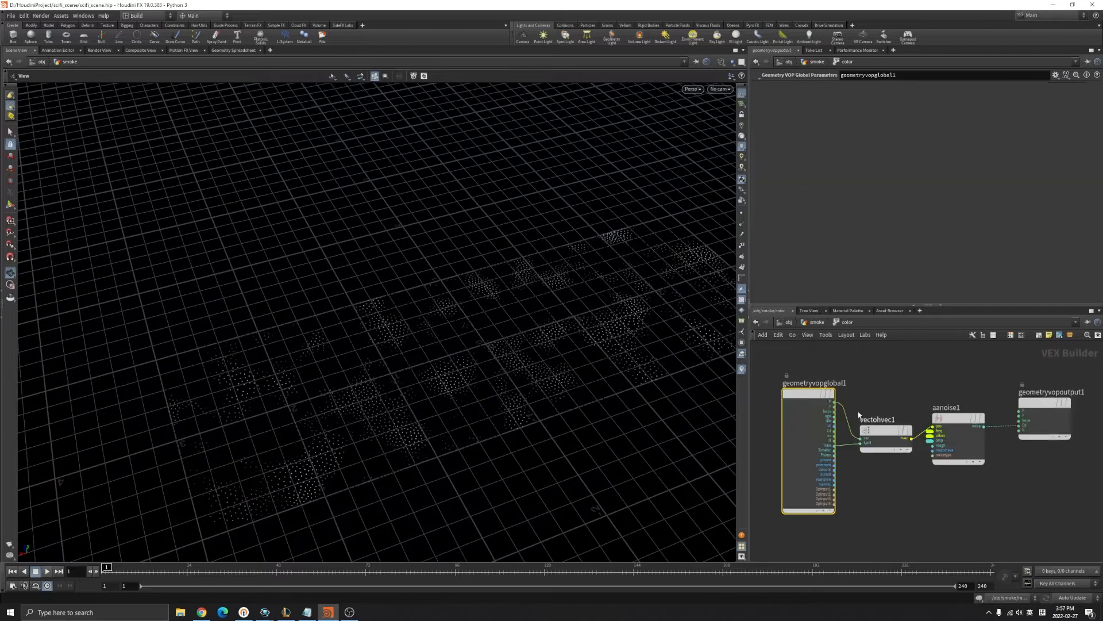
scroll(859, 410, "up", 4)
mouse_move(915, 475)
left_mouse_down()
mouse_move(918, 441)
mouse_move(914, 493)
left_mouse_up()
scroll(936, 456, "down", 4)
left_click_drag(930, 401, 927, 379)
Add a second anti-aliased noise node, aanoise2, and nudge vectohvec1 upward.
key("Tab")
type("ramp")
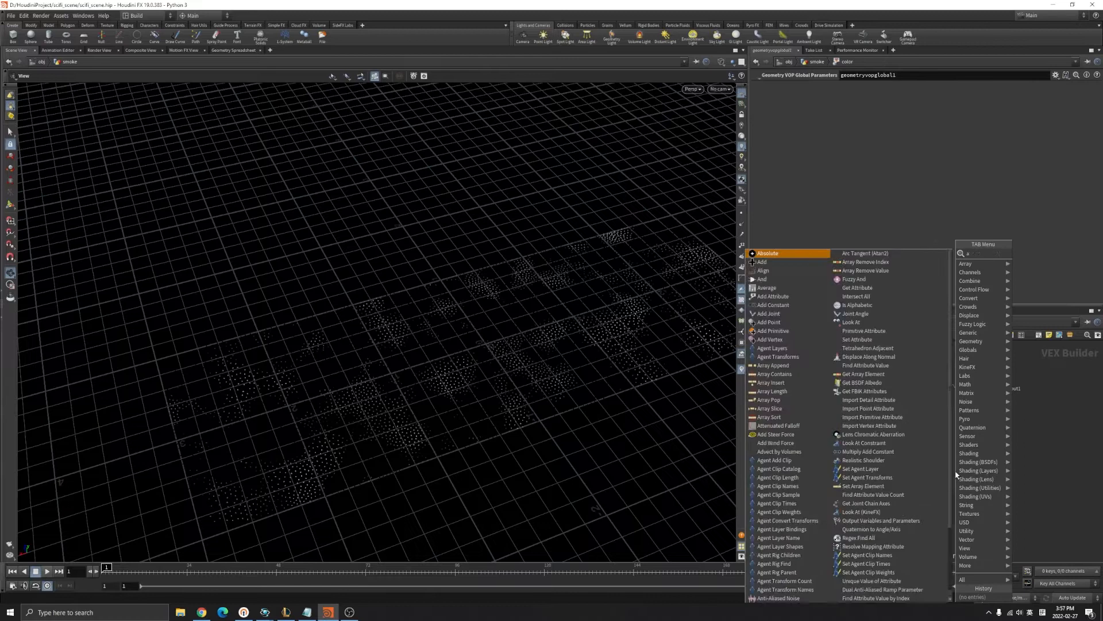
key("Return")
left_click(970, 440)
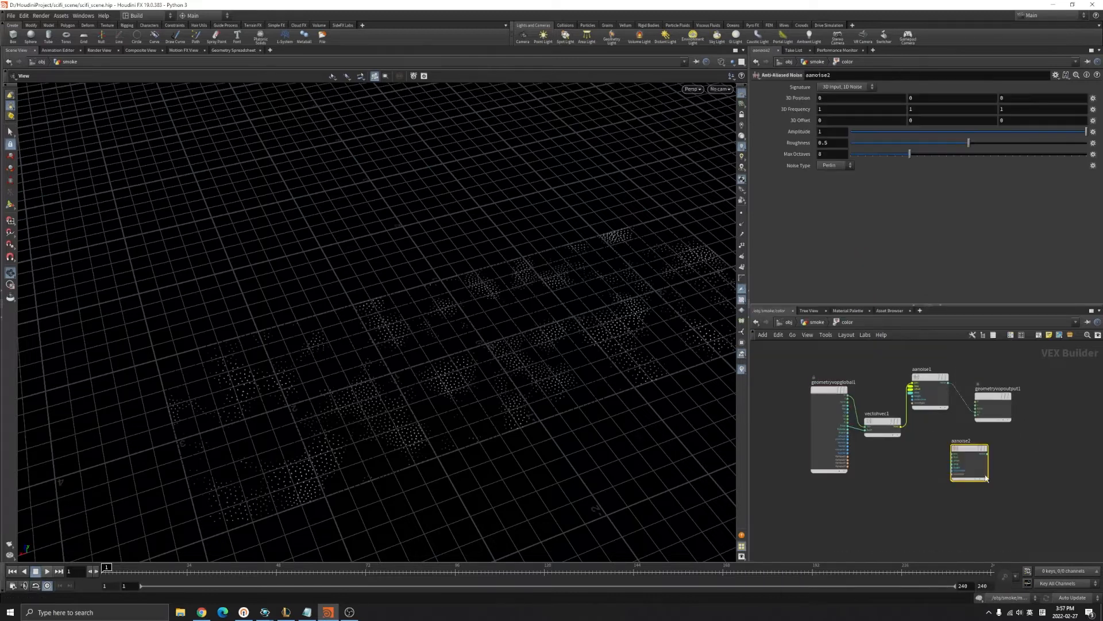
scroll(885, 448, "up", 3)
left_click_drag(859, 458, 860, 450)
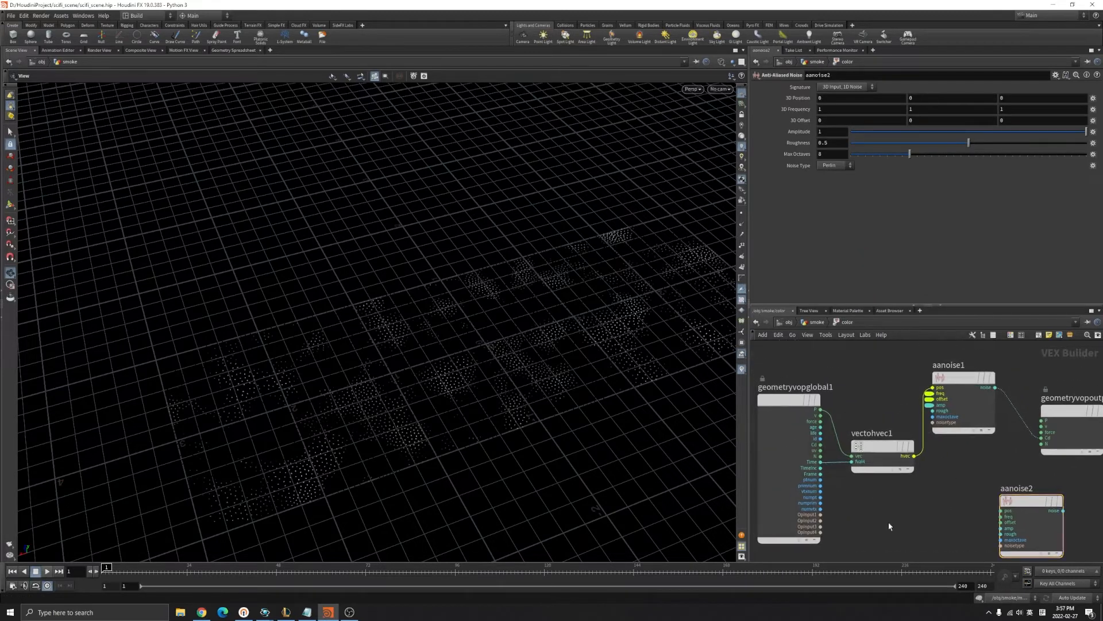
Add a Vector to Vector4 node, vectohvec2, lined up with aanoise2's pos input.
key("Tab")
type("vect")
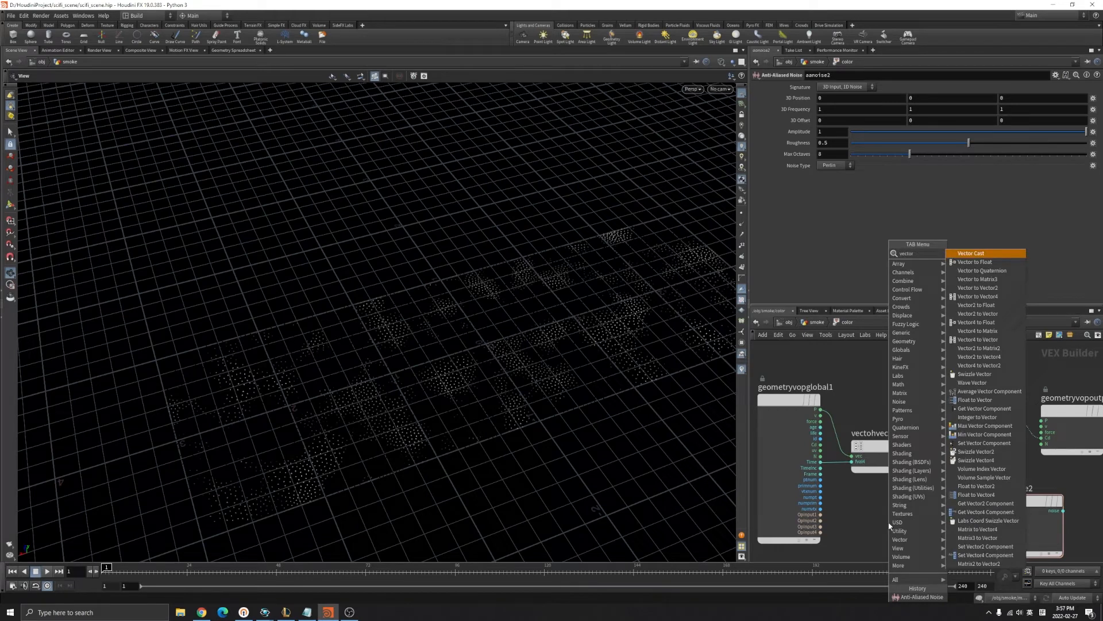
key("Down")
key("Down")
key("Down")
key("Down")
key("Down")
key("Return")
left_click(945, 523)
left_click_drag(949, 514, 1001, 510)
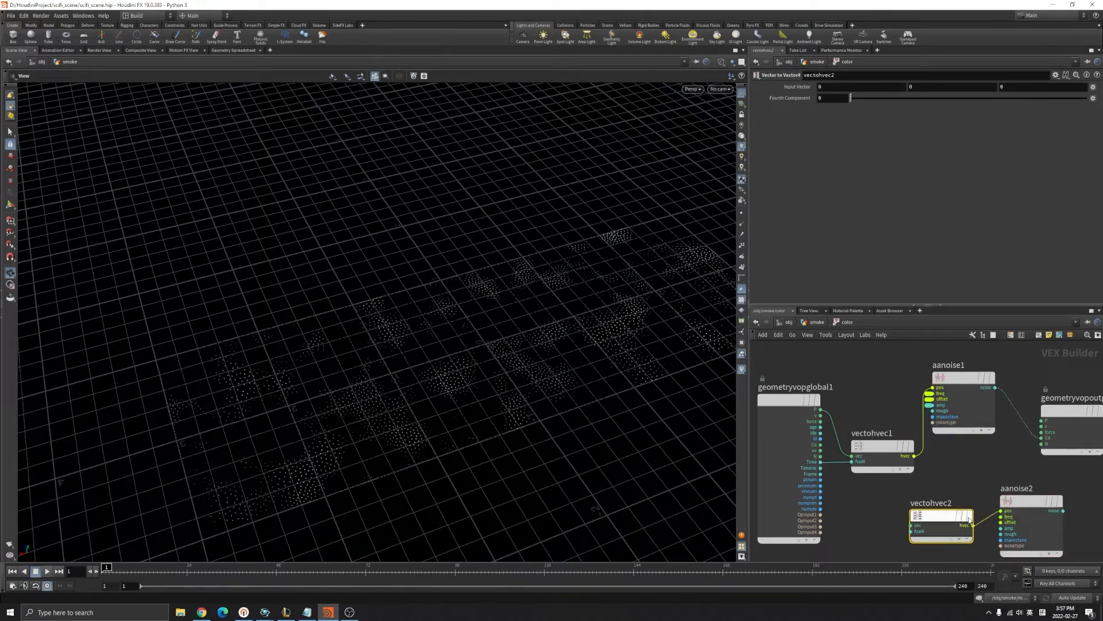
left_click_drag(933, 524, 938, 510)
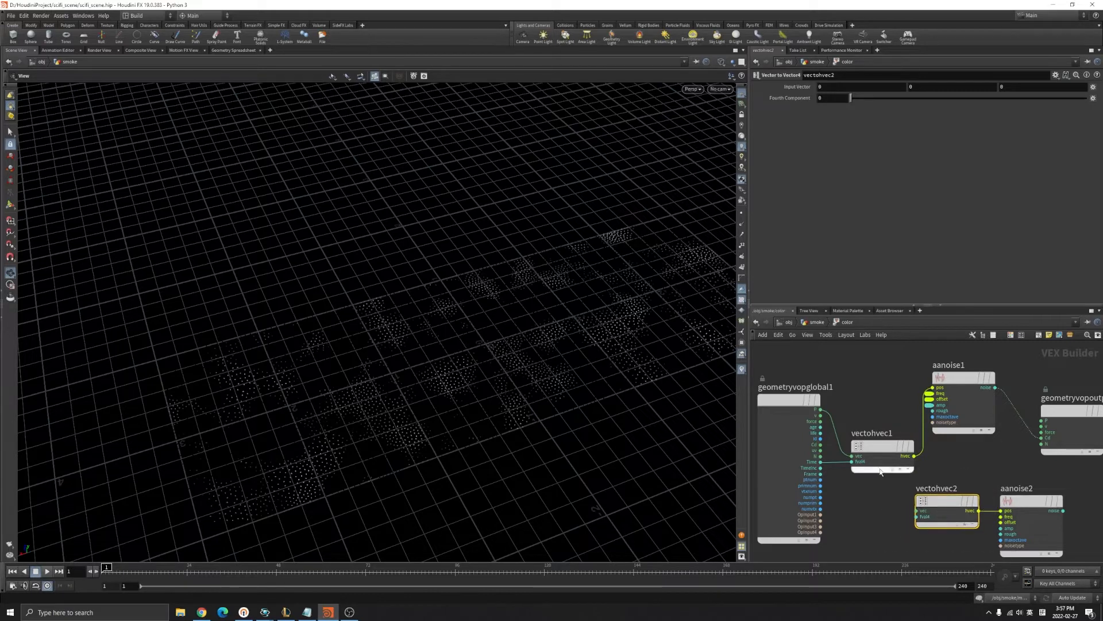
Delete aanoise2 and vectohvec2, then play the timeline to preview the noise.
left_click_drag(958, 471, 1030, 525)
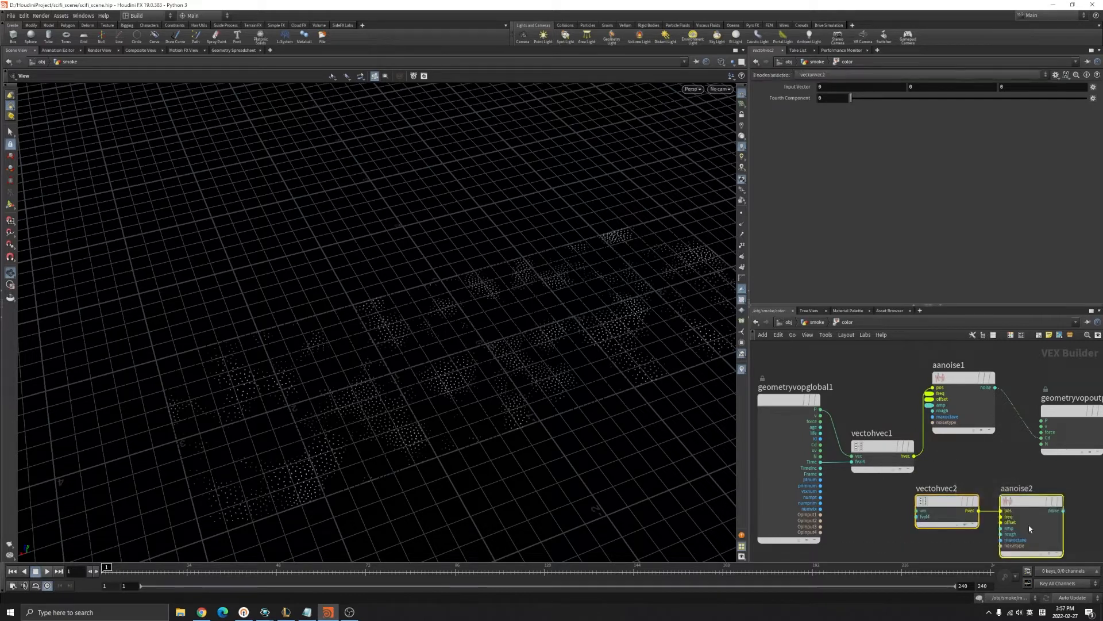
key("Delete")
left_click(52, 573)
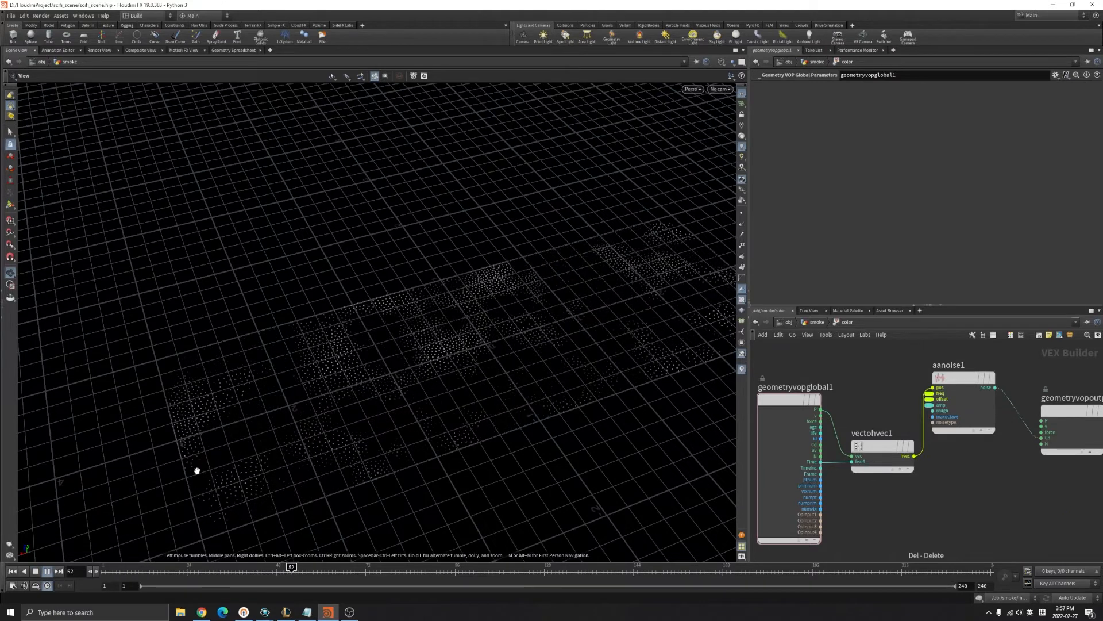
left_click(46, 572)
Tidy the output and aanoise1 nodes, return to the smoke network, and play.
scroll(851, 456, "up", 3)
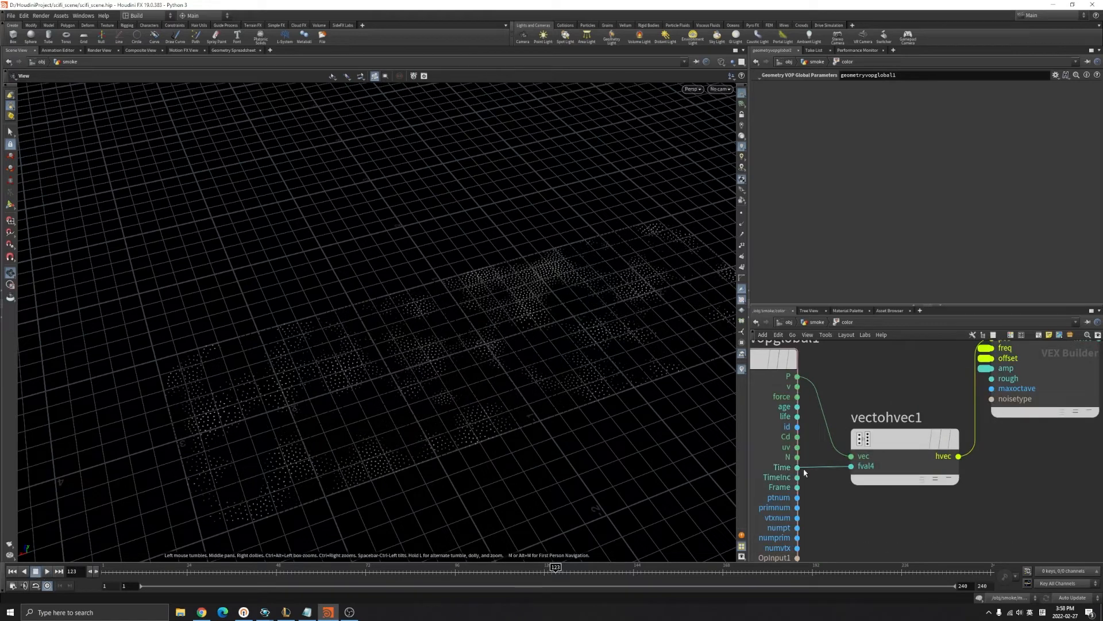
left_click_drag(834, 486, 835, 488)
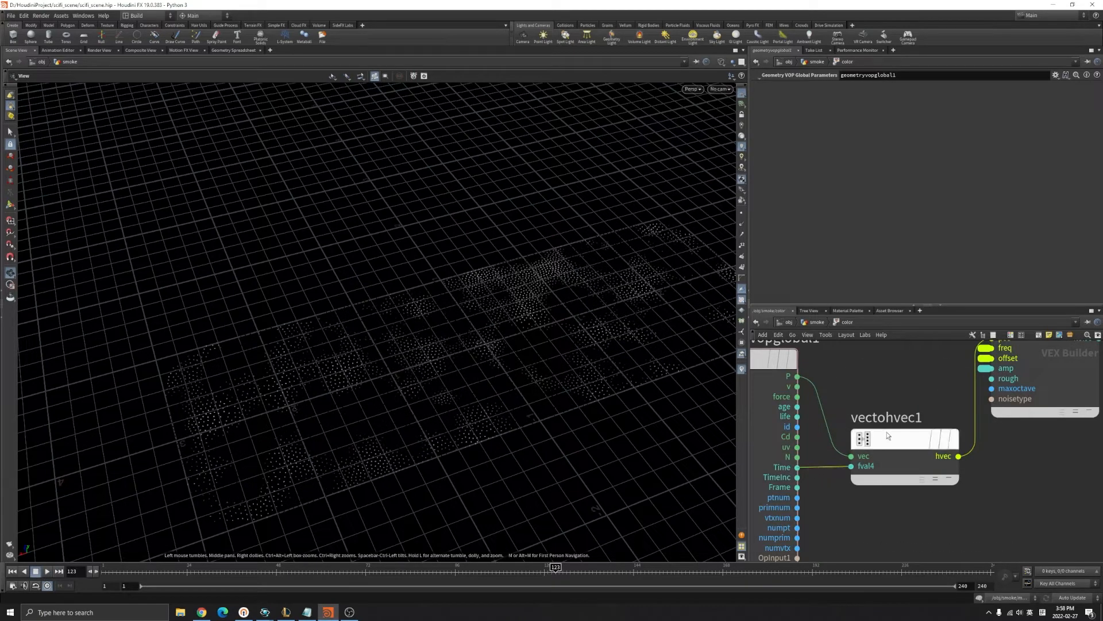
scroll(887, 439, "down", 5)
scroll(987, 404, "up", 2)
left_click_drag(998, 414, 1004, 401)
left_click_drag(919, 393, 931, 418)
scroll(904, 432, "up", 5)
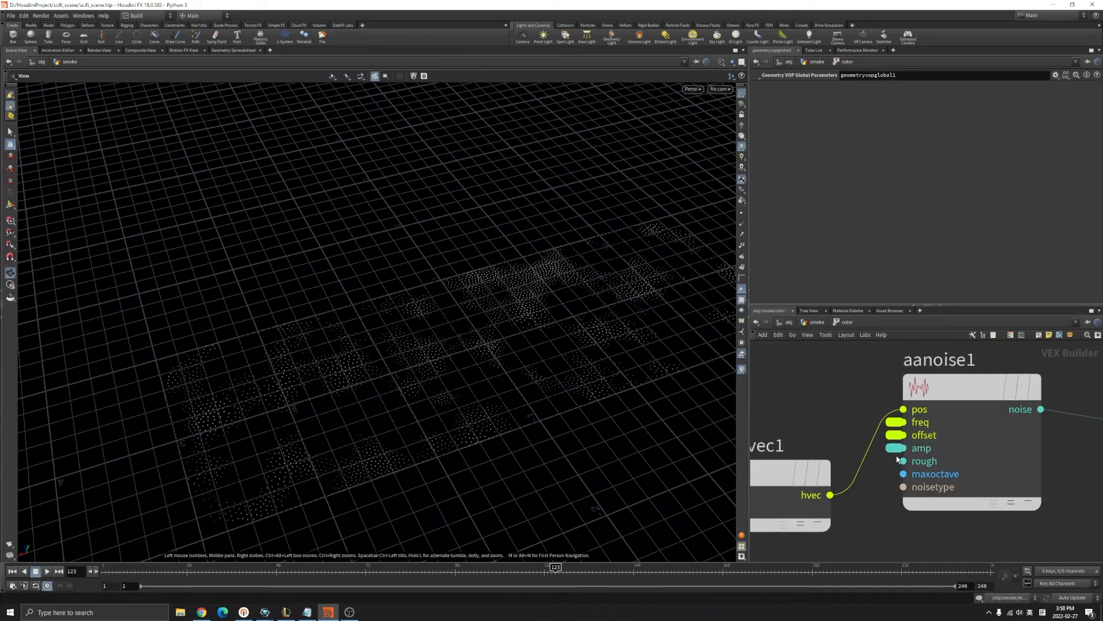
scroll(846, 417, "down", 5)
scroll(803, 362, "up", 2)
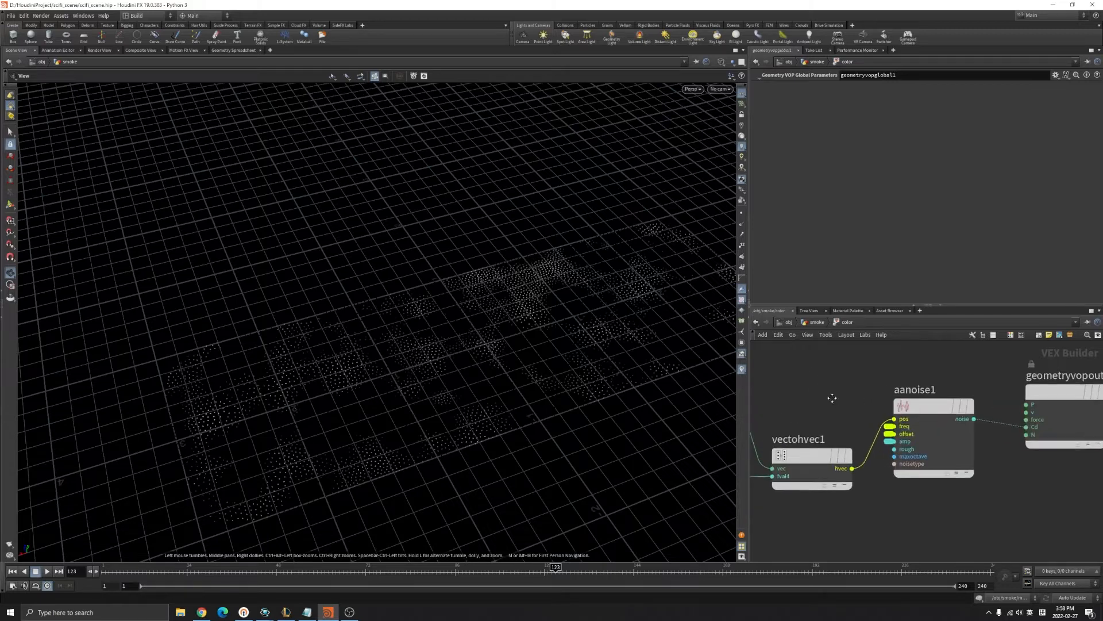
left_click(817, 322)
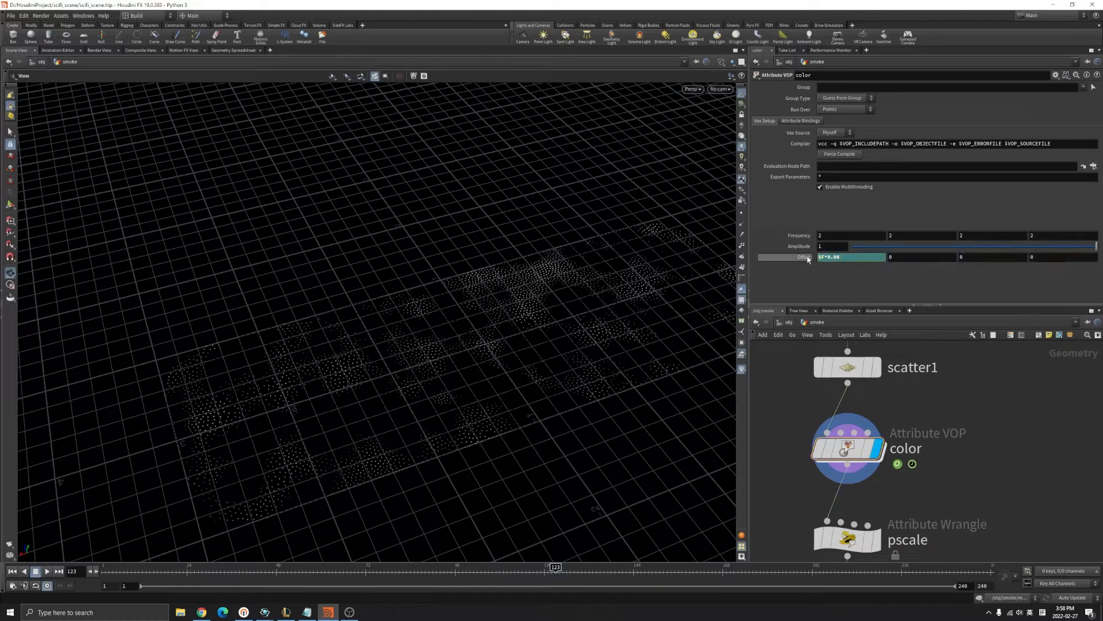
left_click(47, 572)
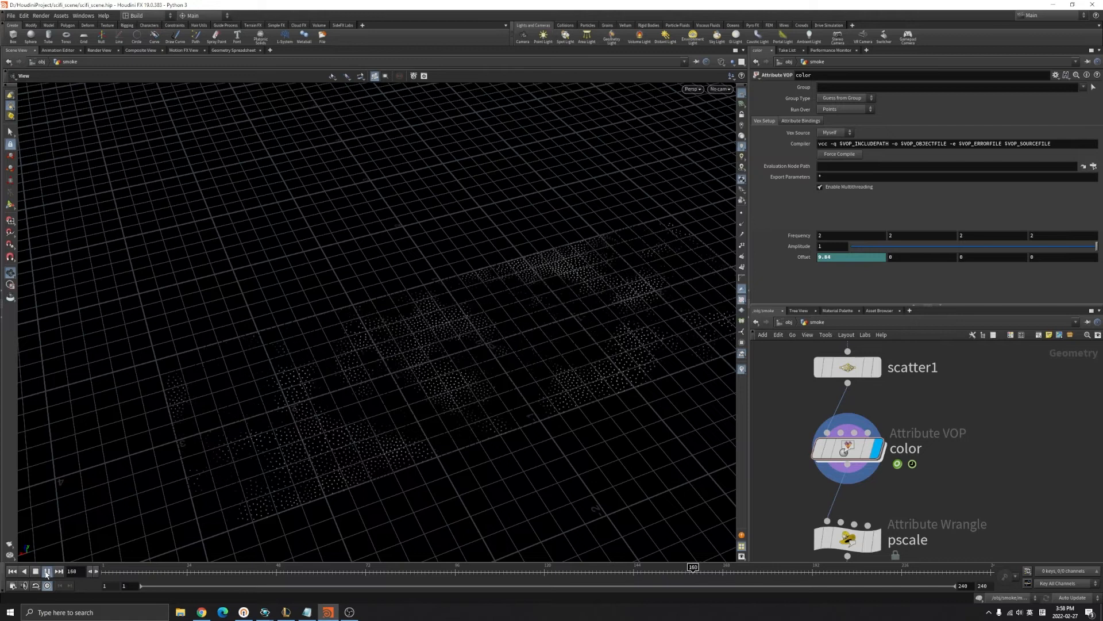
Delete the Offset channels to freeze it at 0.08 and play to check.
left_click(47, 571)
left_click(12, 572)
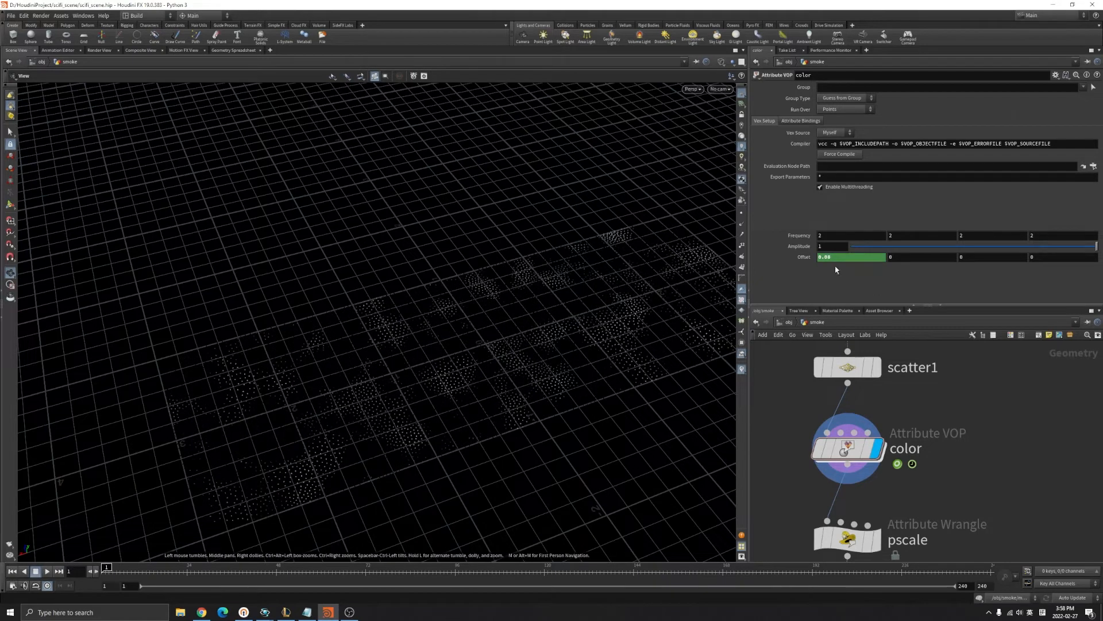
right_click(805, 261)
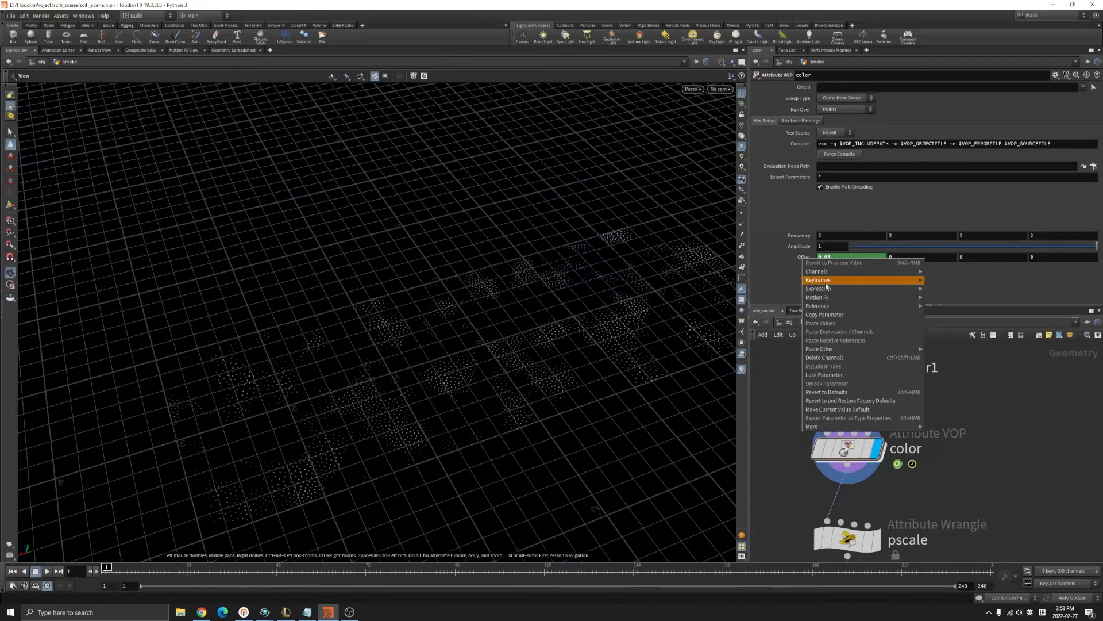
left_click(835, 361)
left_click(46, 572)
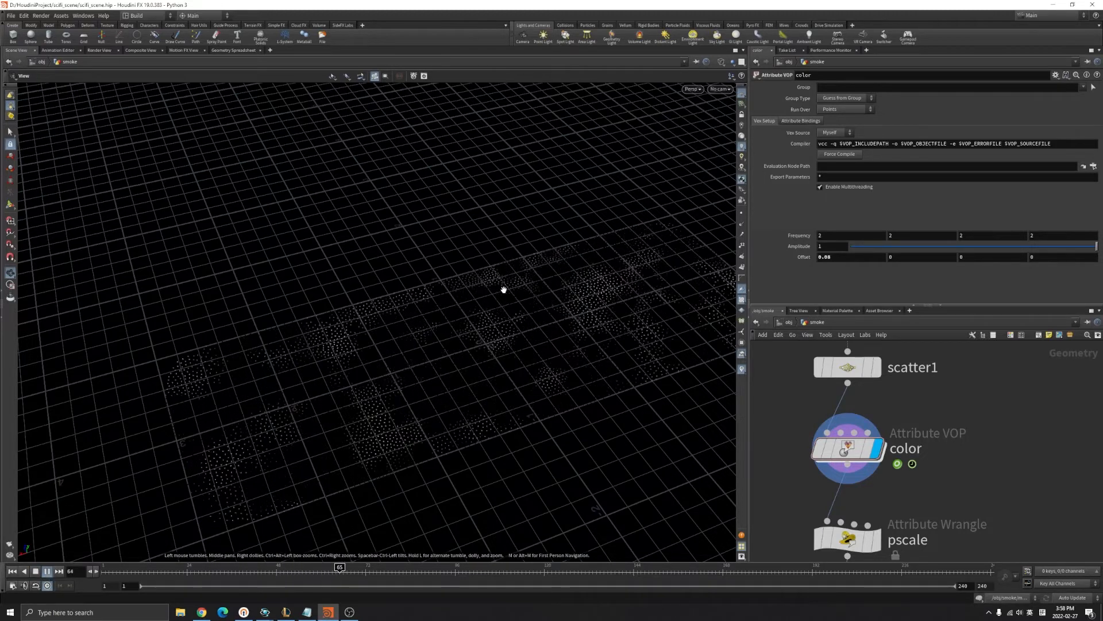
left_click(47, 572)
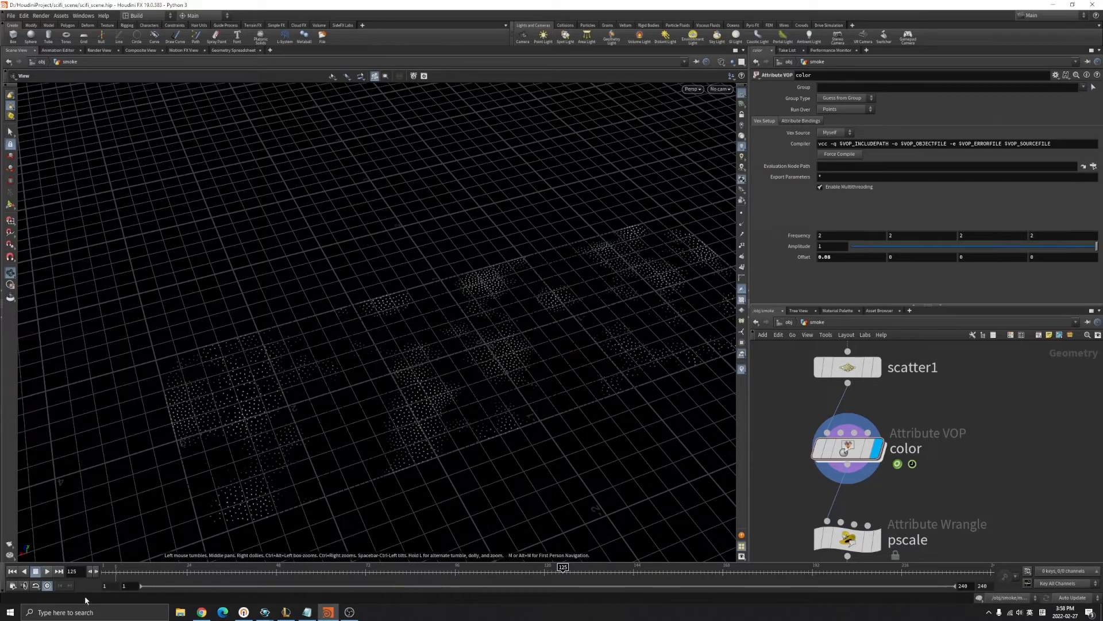
Undo to restore the $F*0.08 Offset expression, replay, and select the pscale wrangle.
key("ctrl+z")
key("ctrl+z")
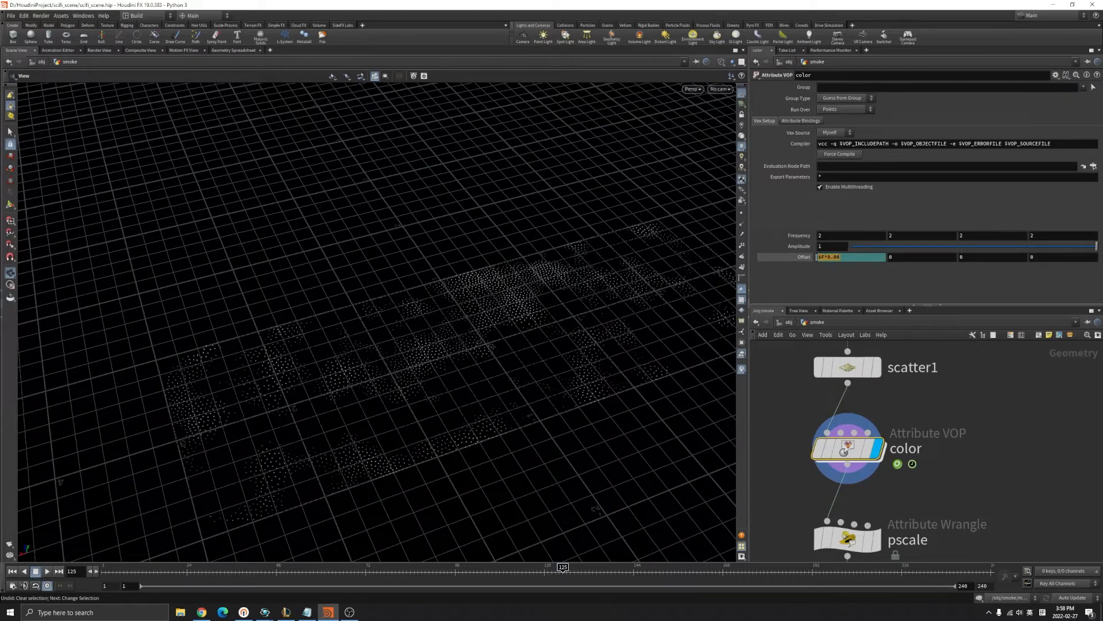
key("Return")
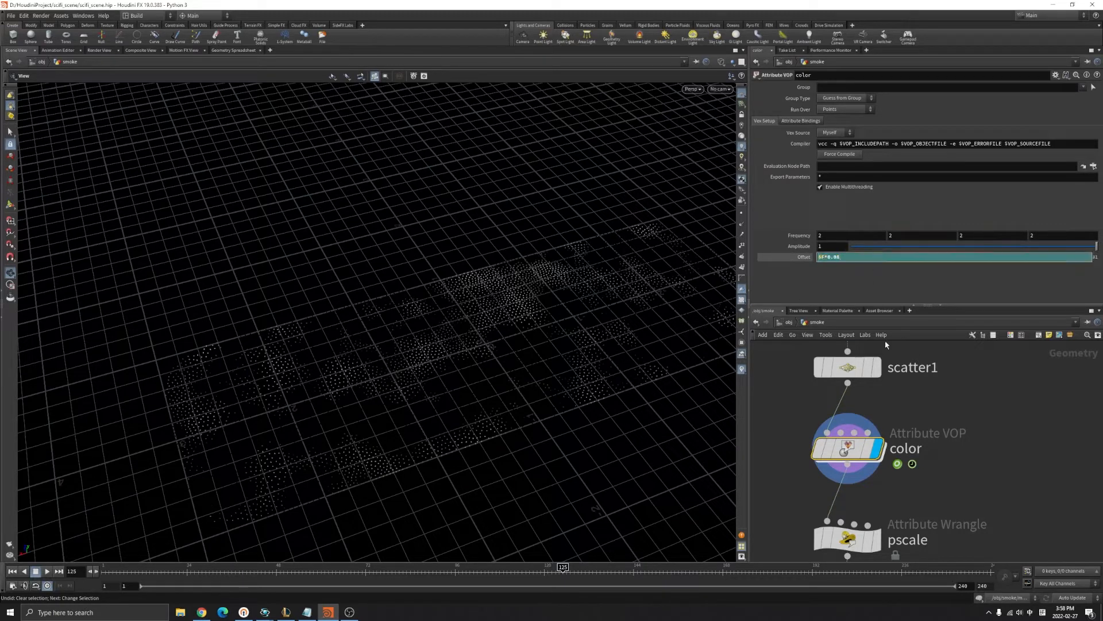
left_click(828, 256)
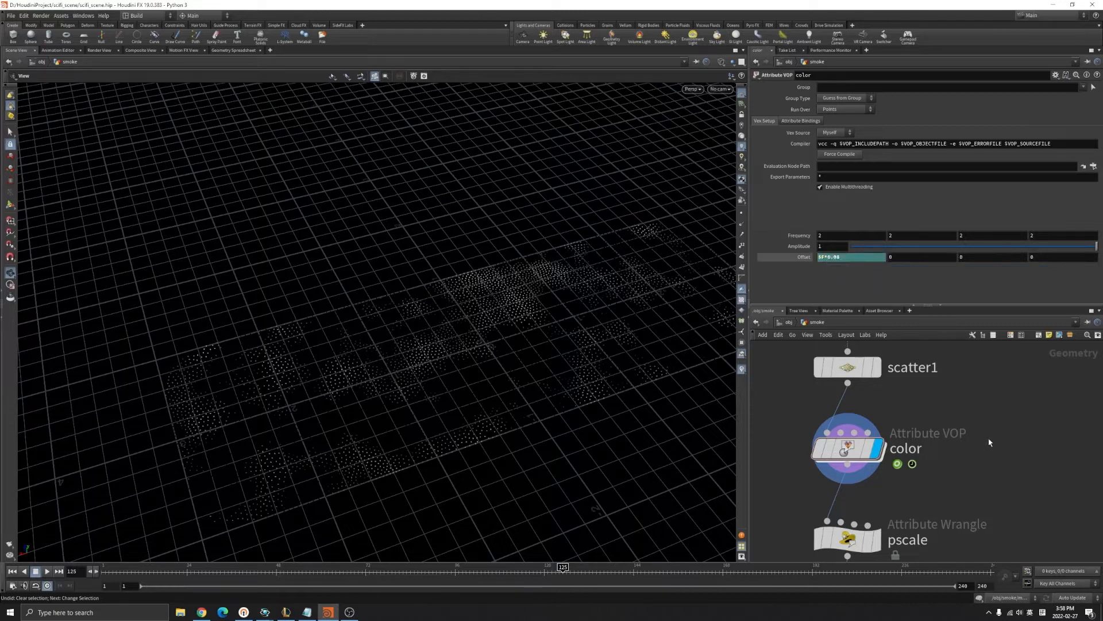
left_click(48, 571)
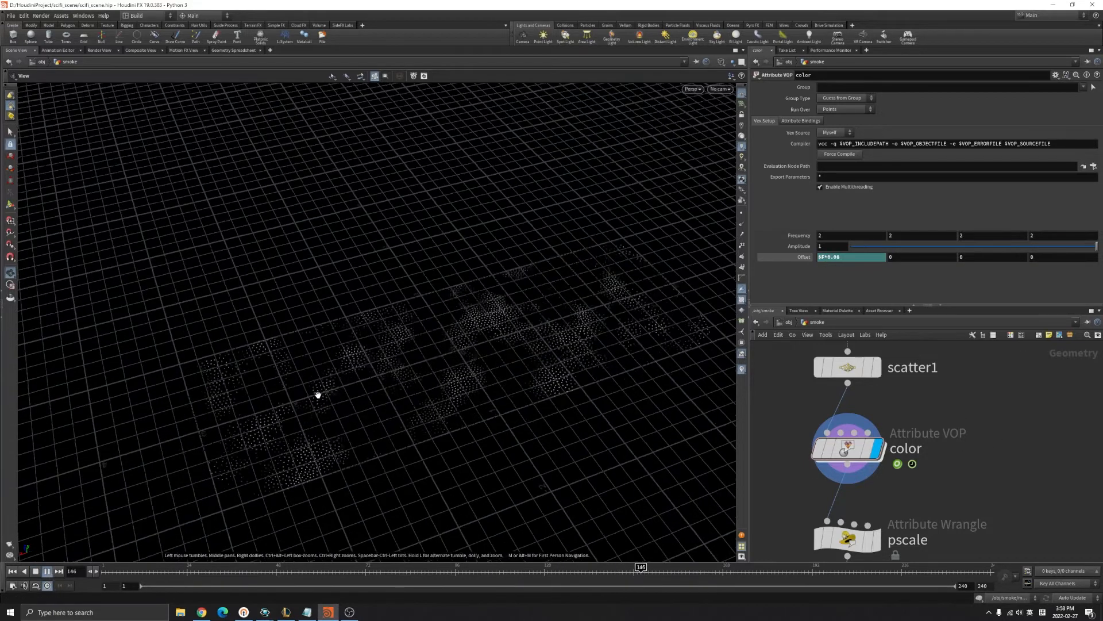
mouse_move(330, 399)
left_mouse_down()
mouse_move(320, 320)
mouse_move(343, 322)
mouse_move(308, 397)
left_mouse_up()
left_click(48, 571)
left_click_drag(390, 380, 319, 400)
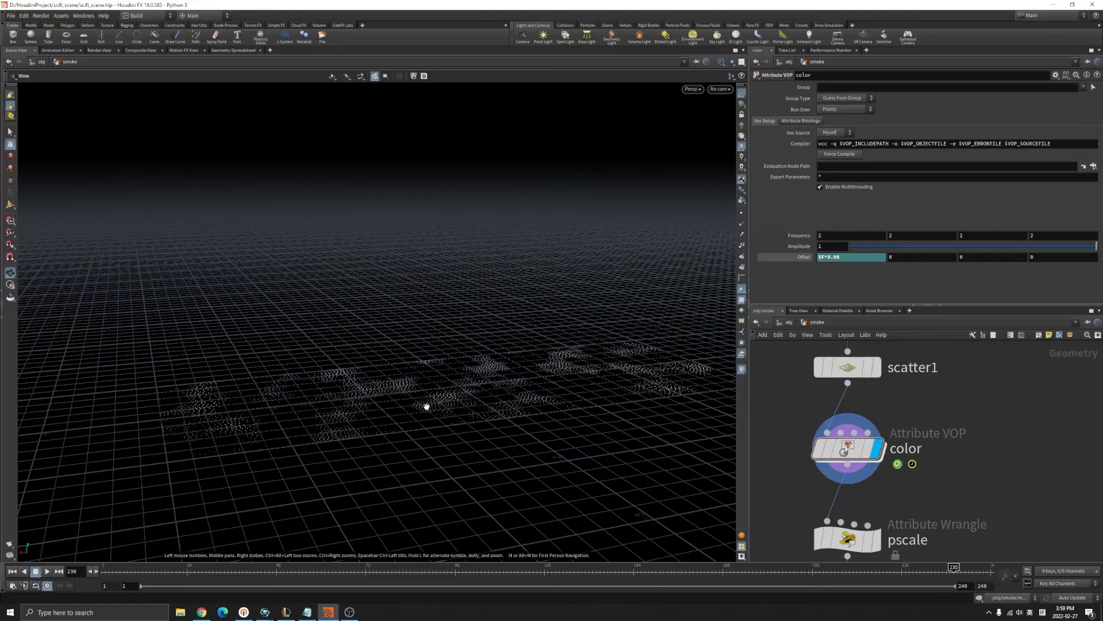
right_click_drag(426, 404, 426, 391)
middle_click_drag(971, 480, 981, 433)
left_click_drag(795, 461, 921, 524)
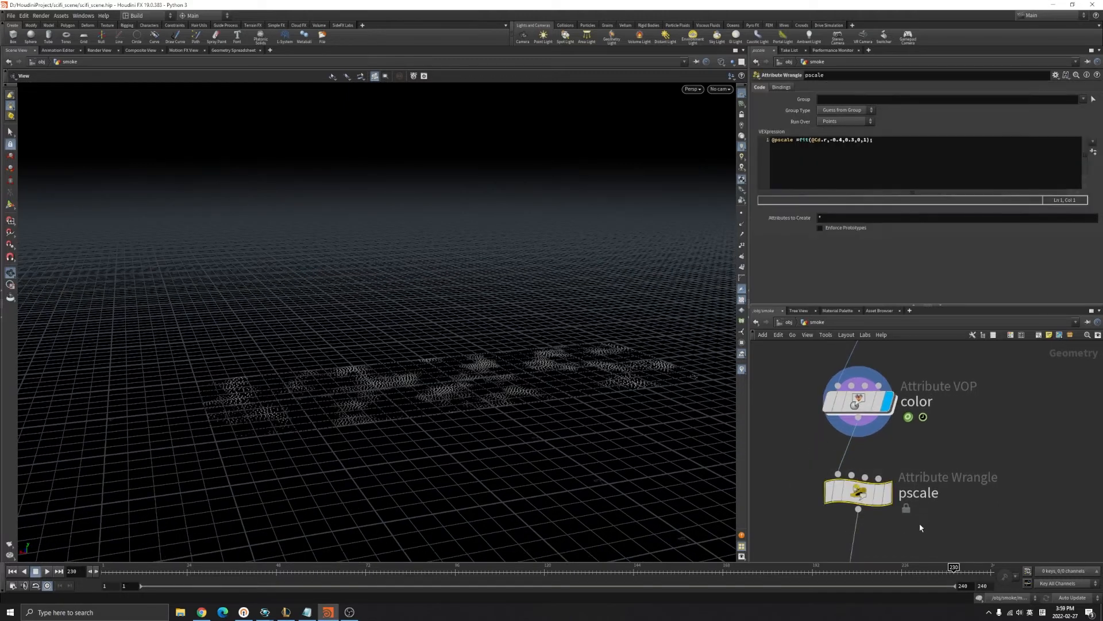
Compare the color node's Cd[r] values with the pscale node's points in the Geometry Spreadsheet.
left_click(907, 494)
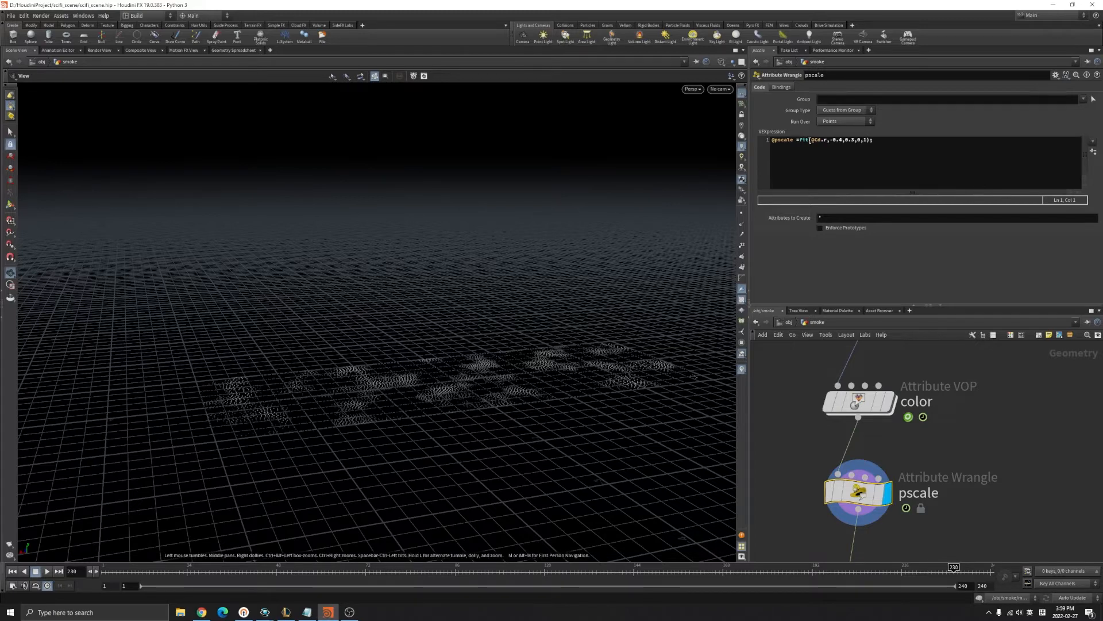
left_click_drag(410, 421, 426, 375)
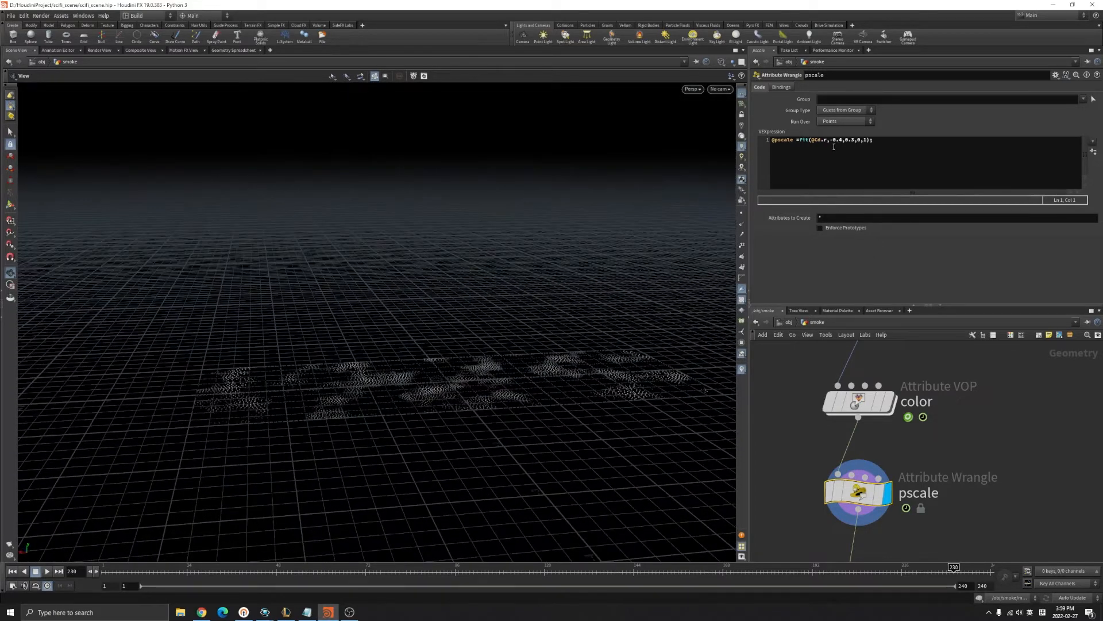
left_click(852, 398)
left_click(888, 401)
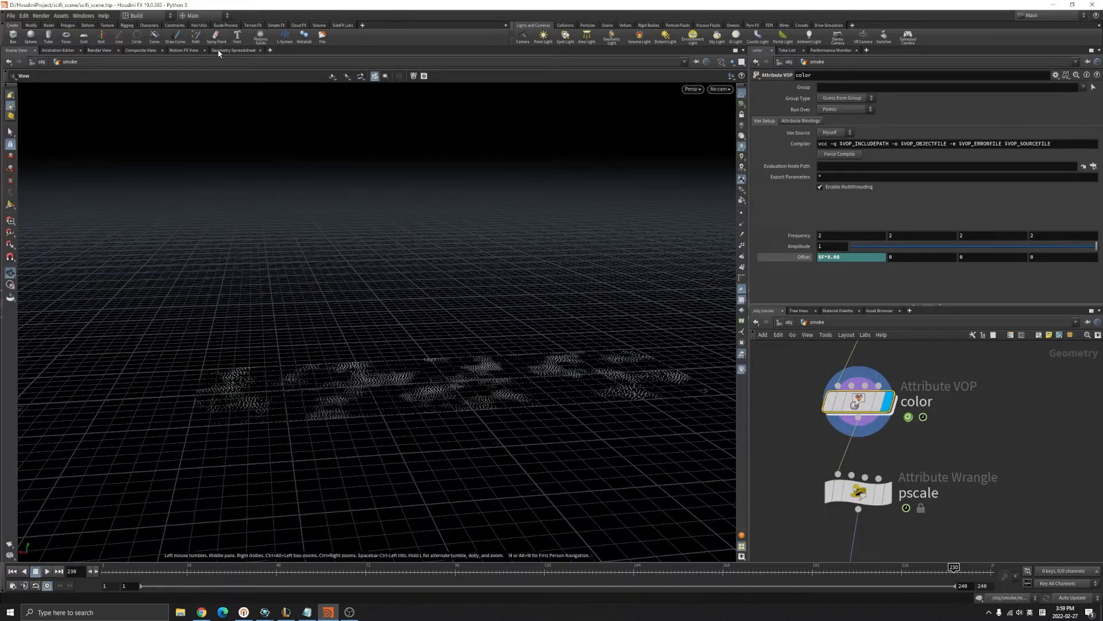
left_click(232, 50)
left_click(168, 85)
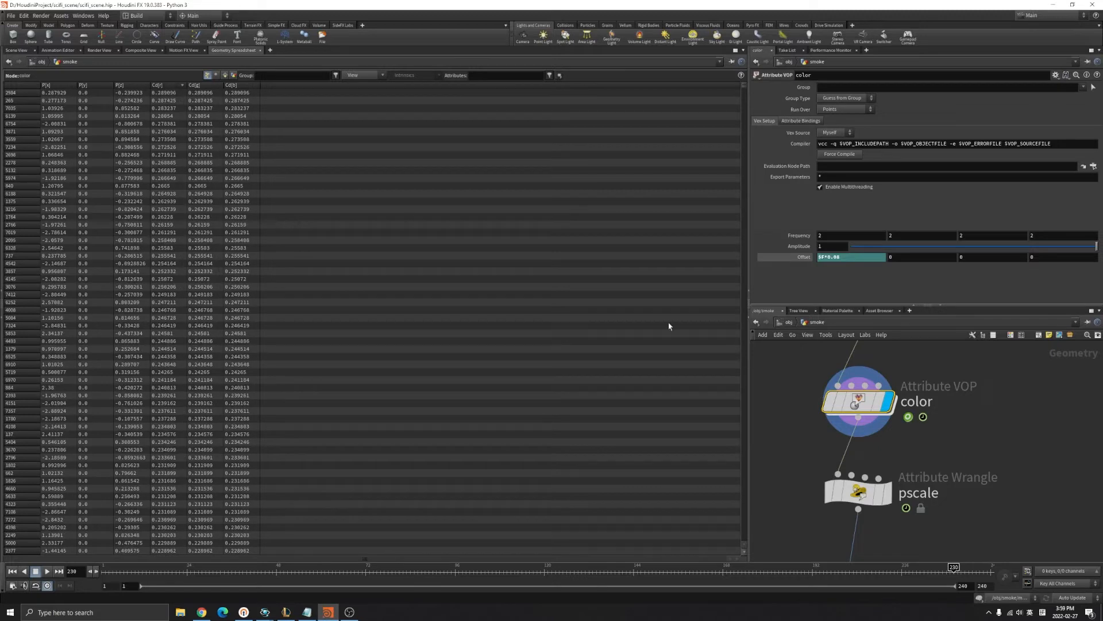
left_click(907, 509)
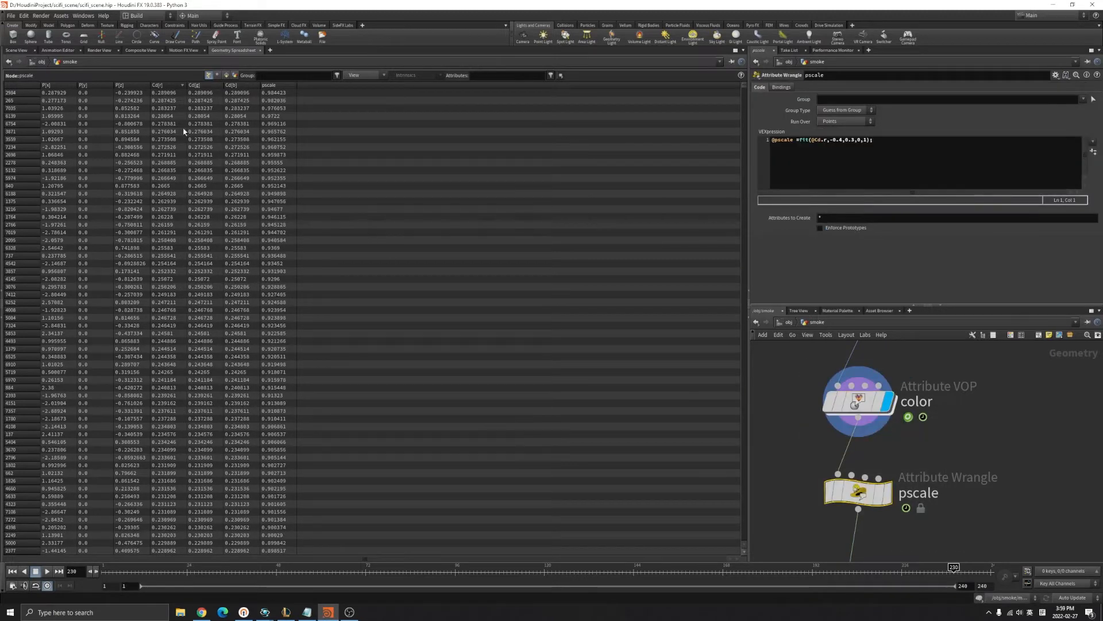
left_click(843, 401)
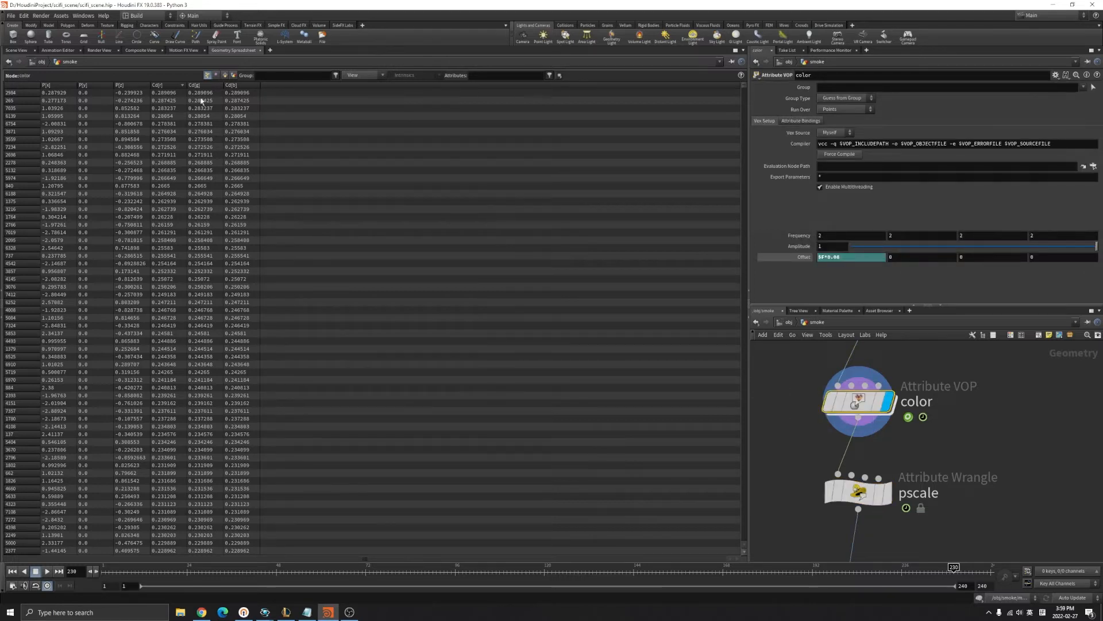
left_click(171, 86)
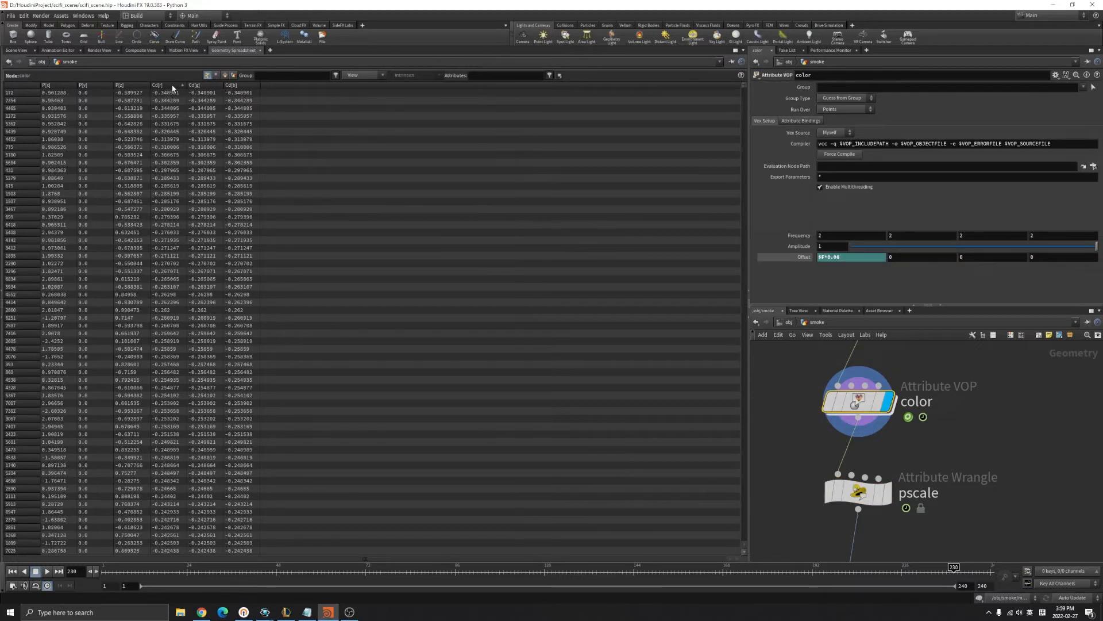
Check the pscale wrangle's -0.4 fit lower bound against Cd[r] sorted both ways.
left_click_drag(783, 456, 963, 564)
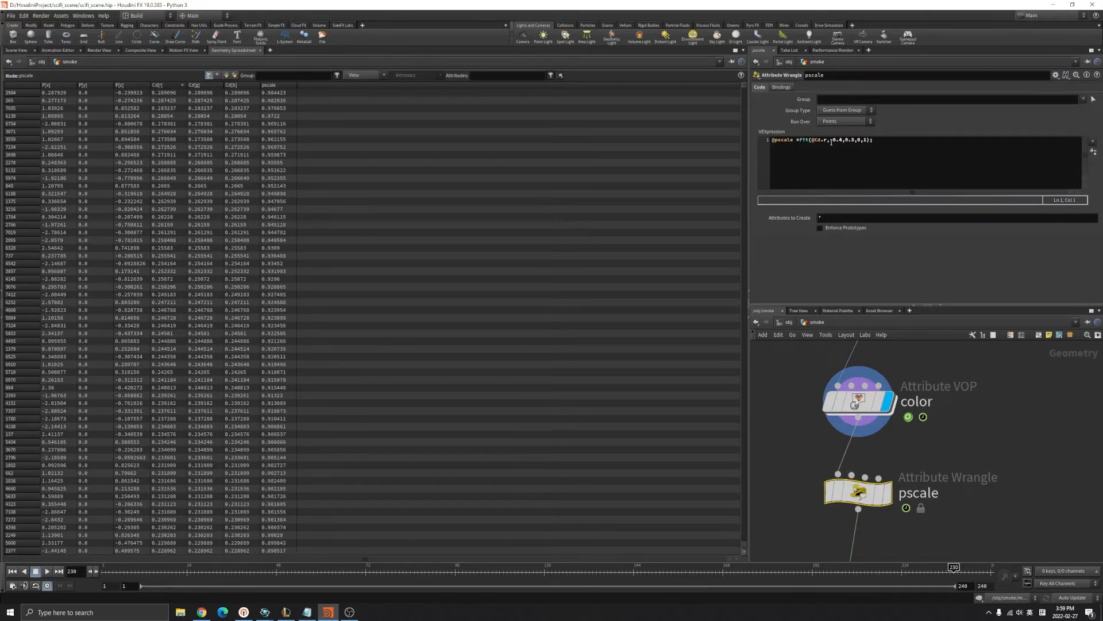
left_click_drag(830, 139, 838, 141)
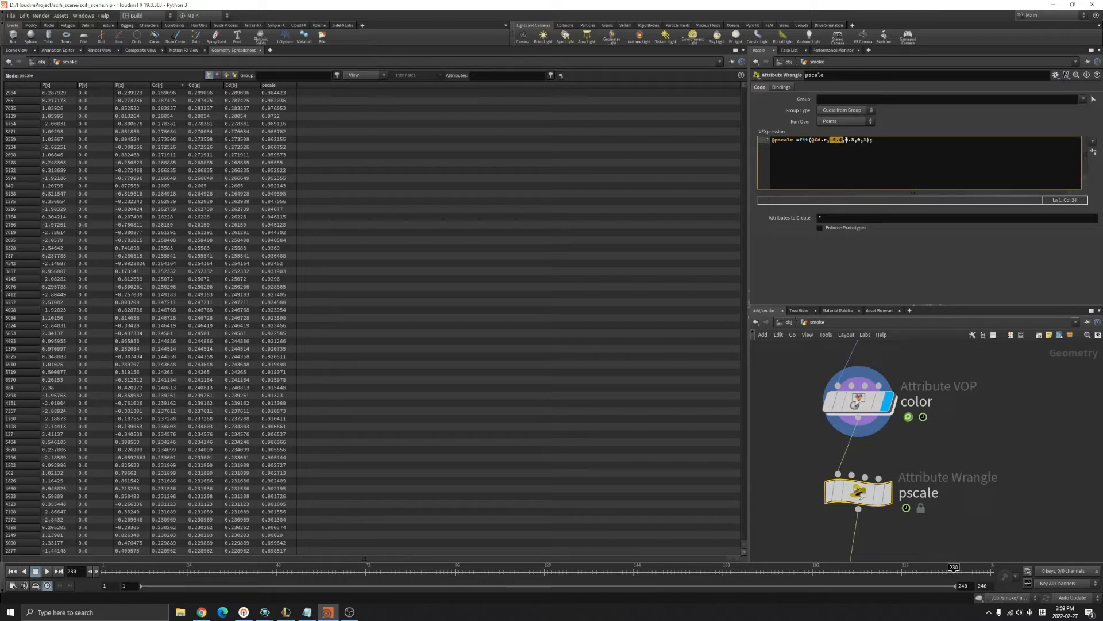
left_click(860, 402)
left_click(172, 86)
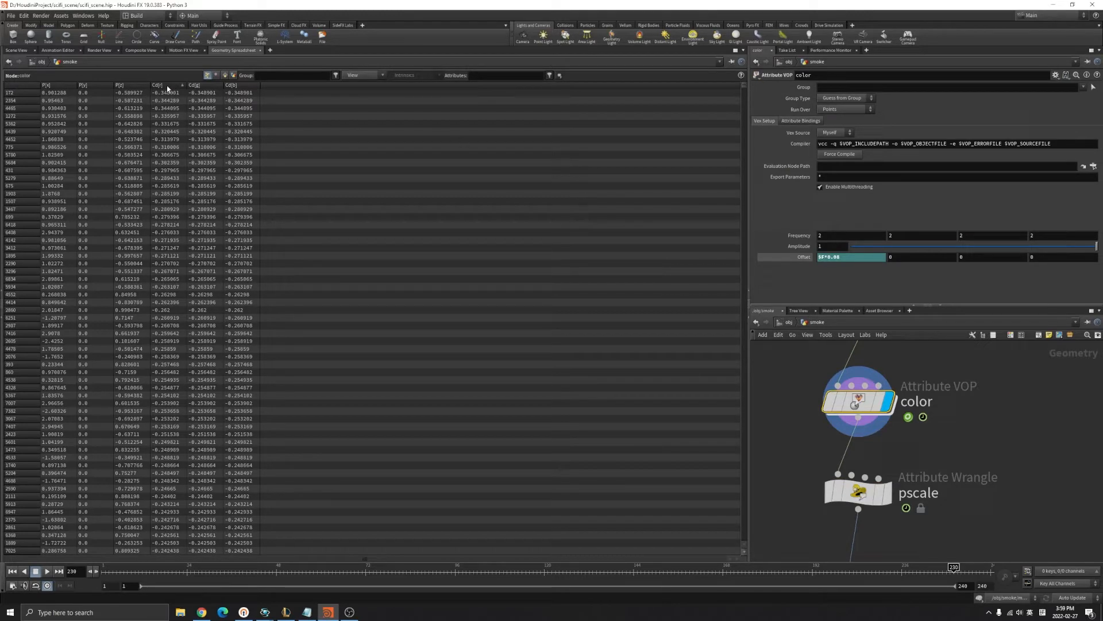
left_click(918, 493)
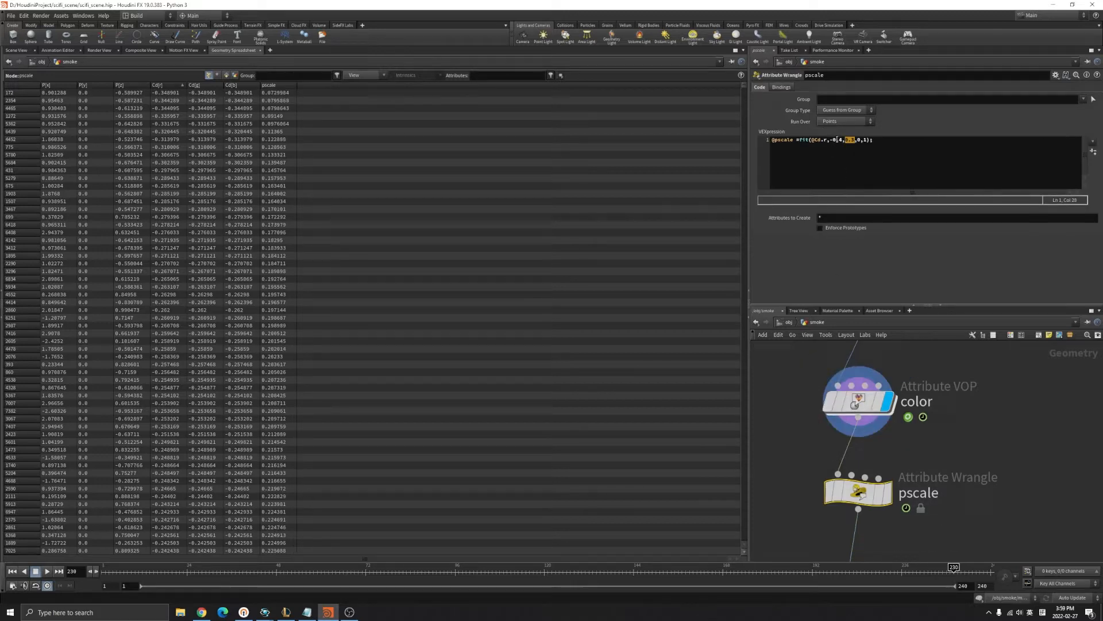
left_click(858, 402)
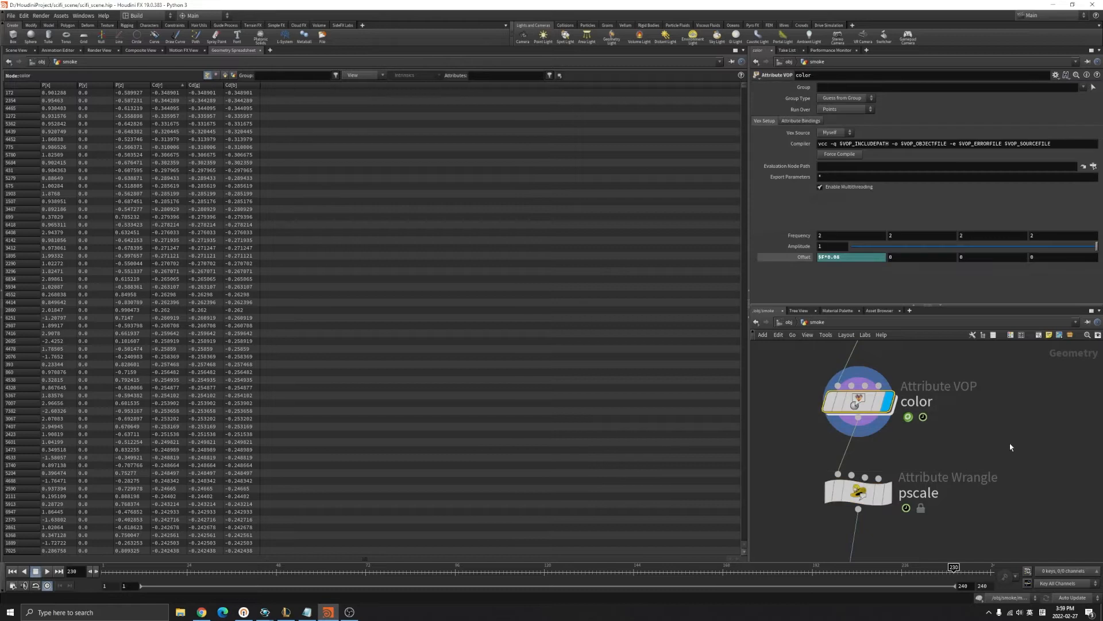
left_click(168, 86)
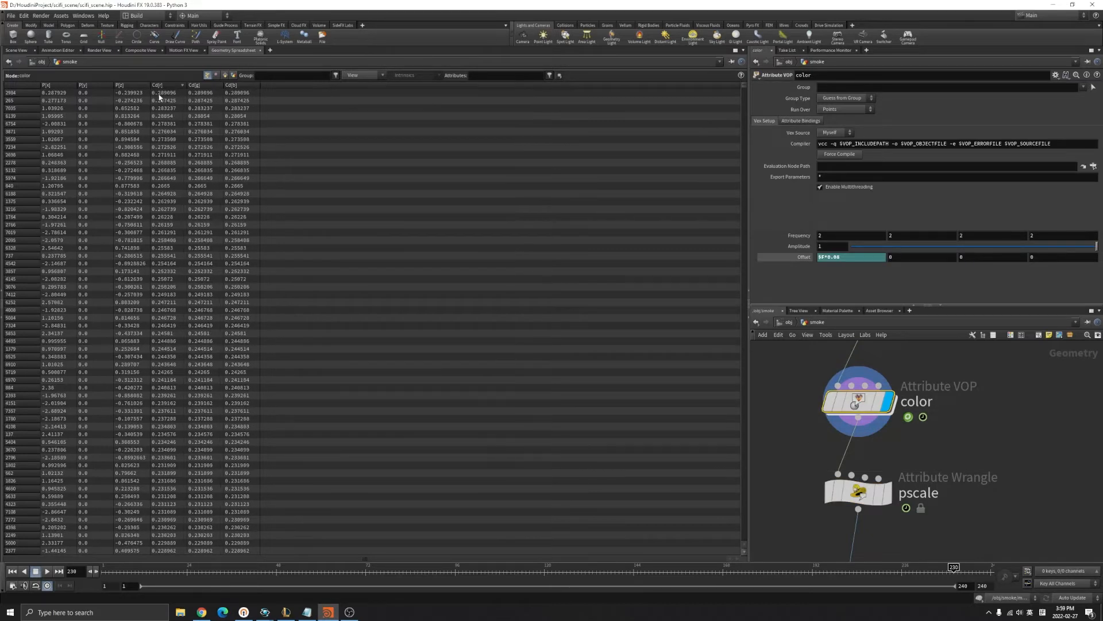
left_click(858, 492)
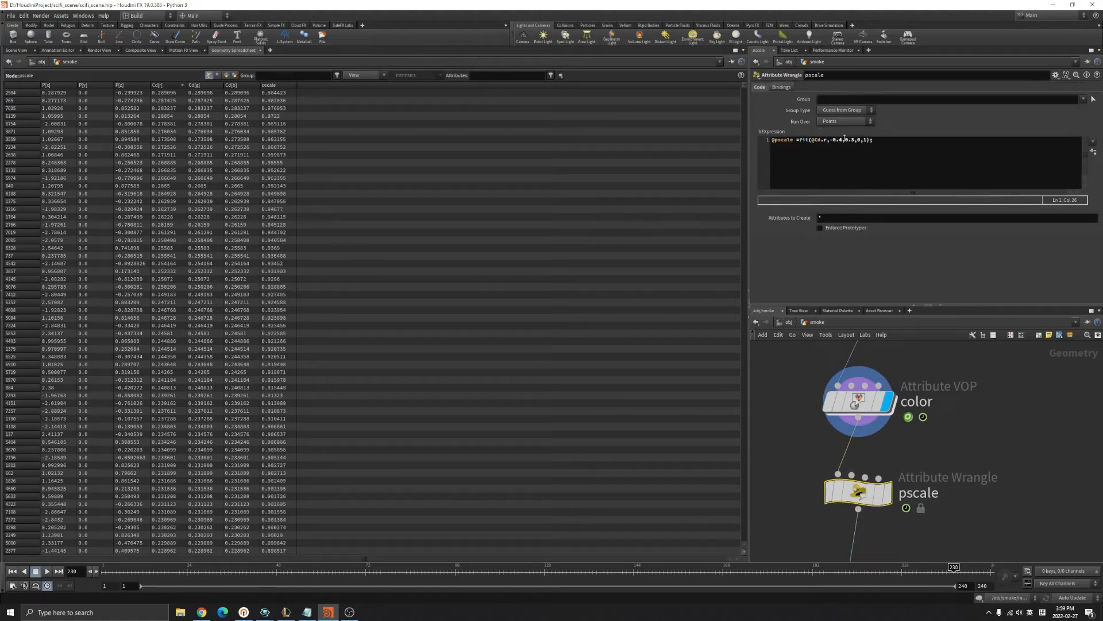
Edit the pscale fit expression, display the pscale wrangle, and return to the Scene View.
left_click(831, 139)
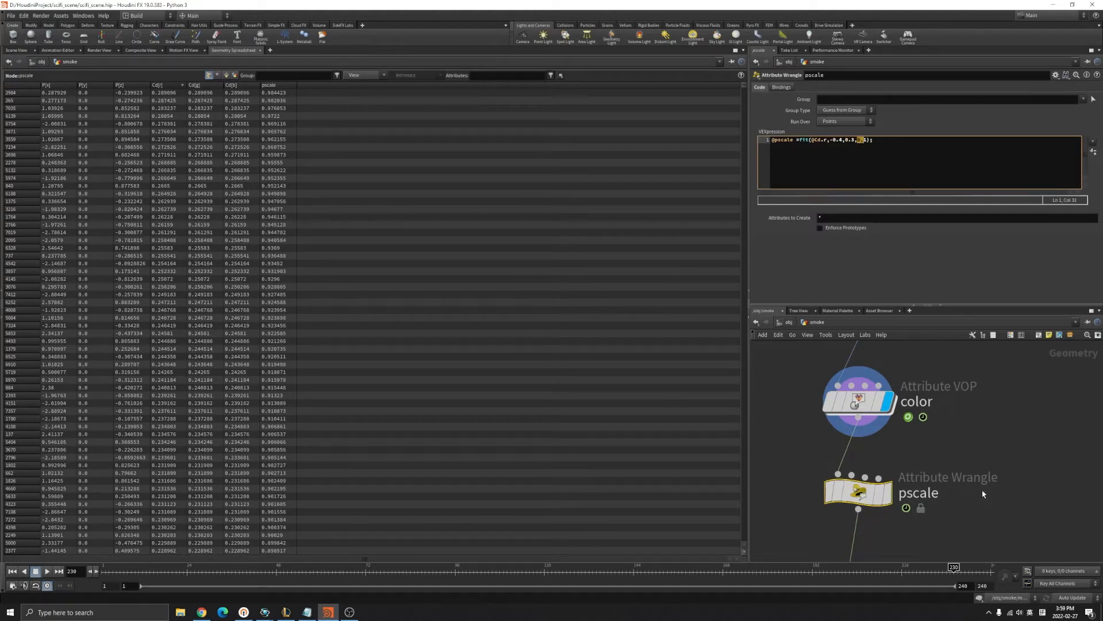
left_click(887, 493)
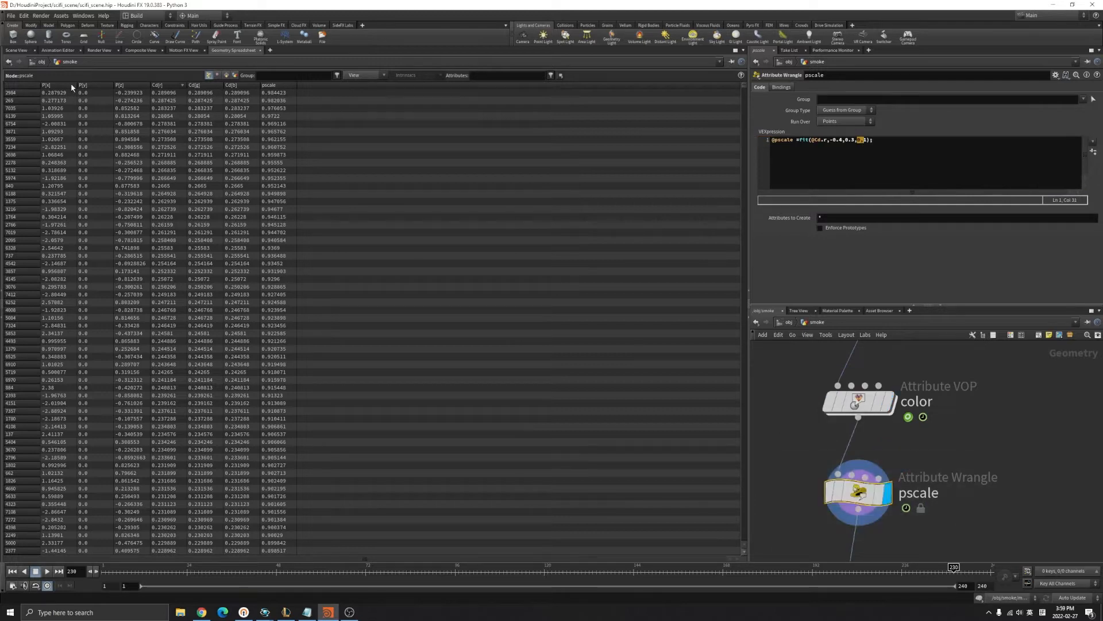
left_click(169, 85)
left_click(170, 86)
left_click(33, 63)
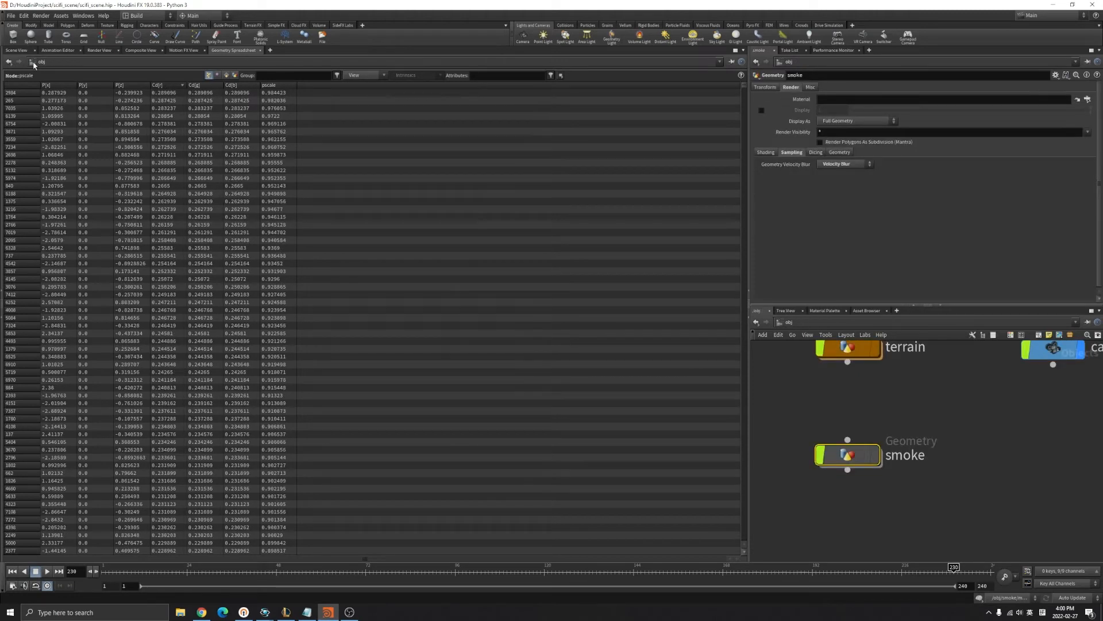
double_click(847, 454)
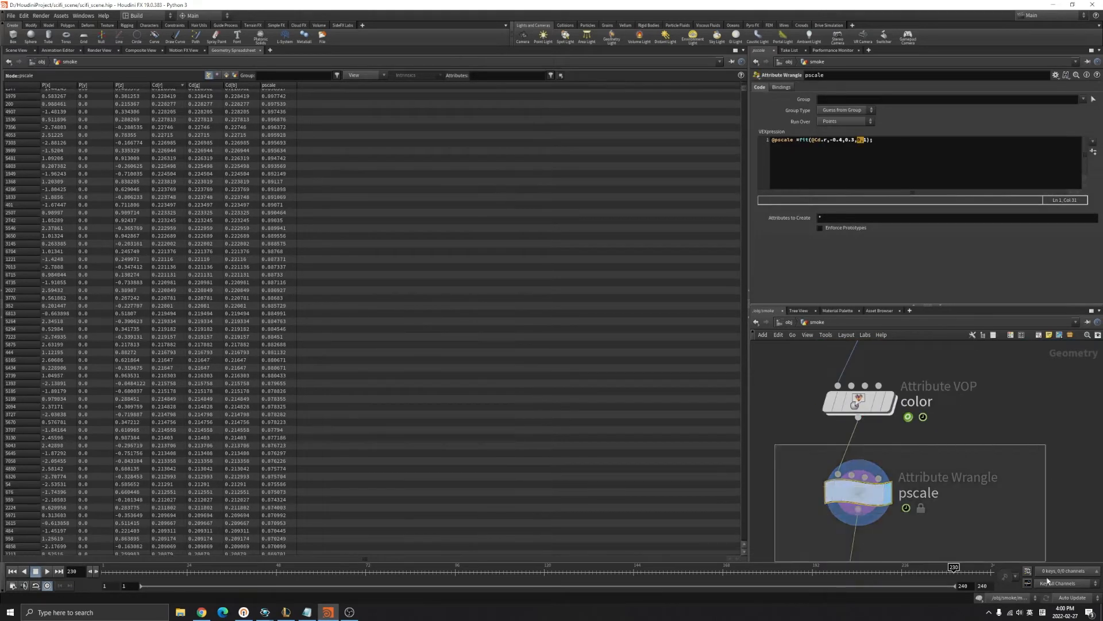
left_click(882, 142)
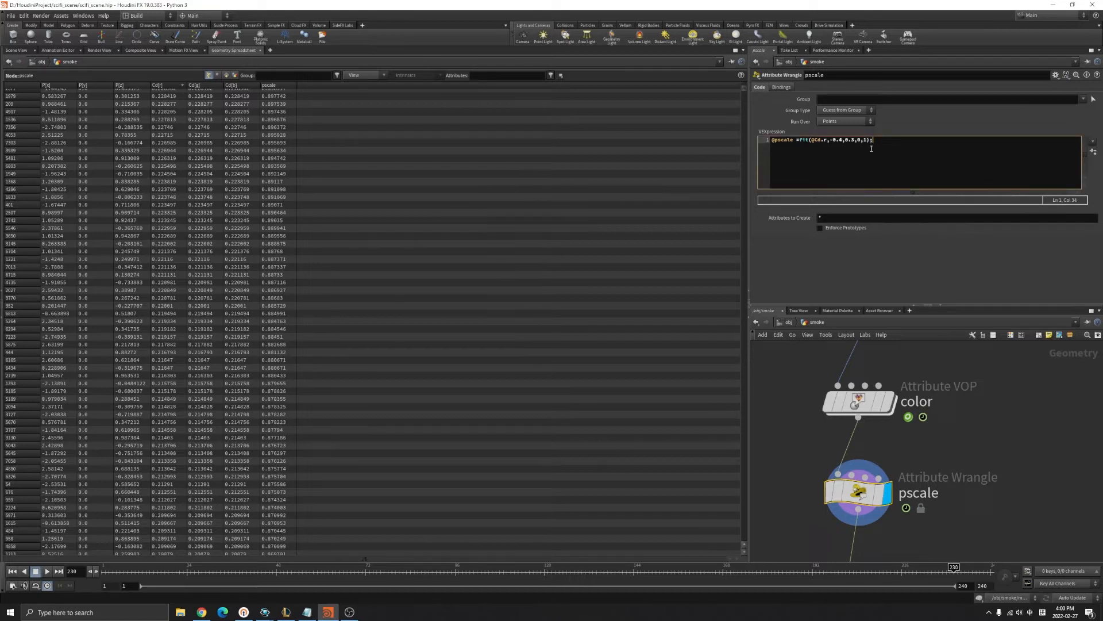
left_click(16, 50)
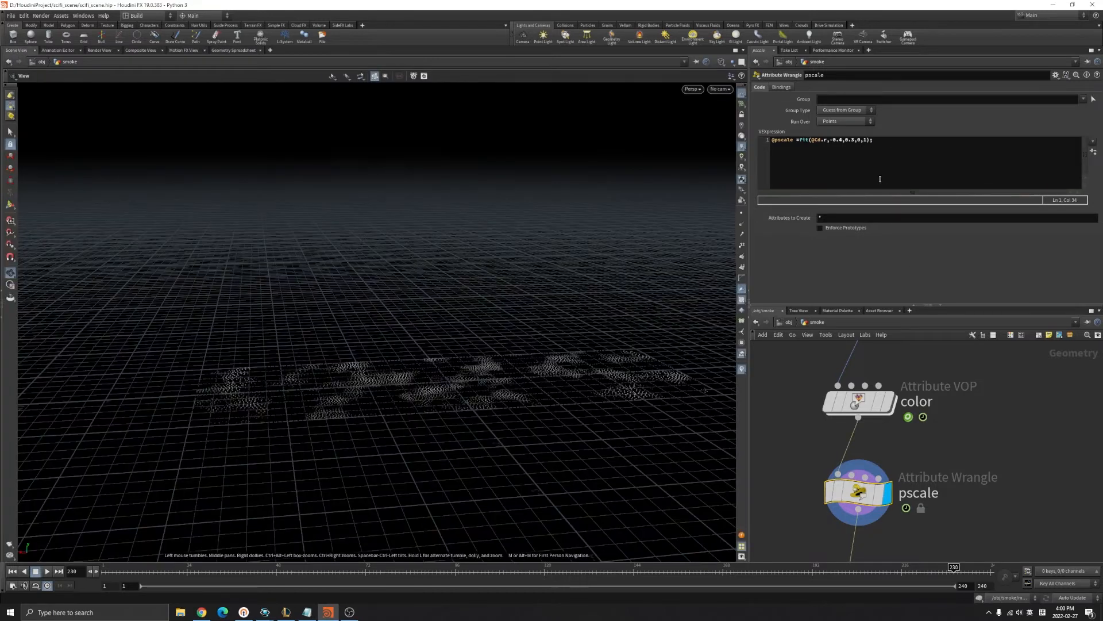
Set the display flag on attribdelete1 to show its points.
left_click_drag(831, 141, 837, 141)
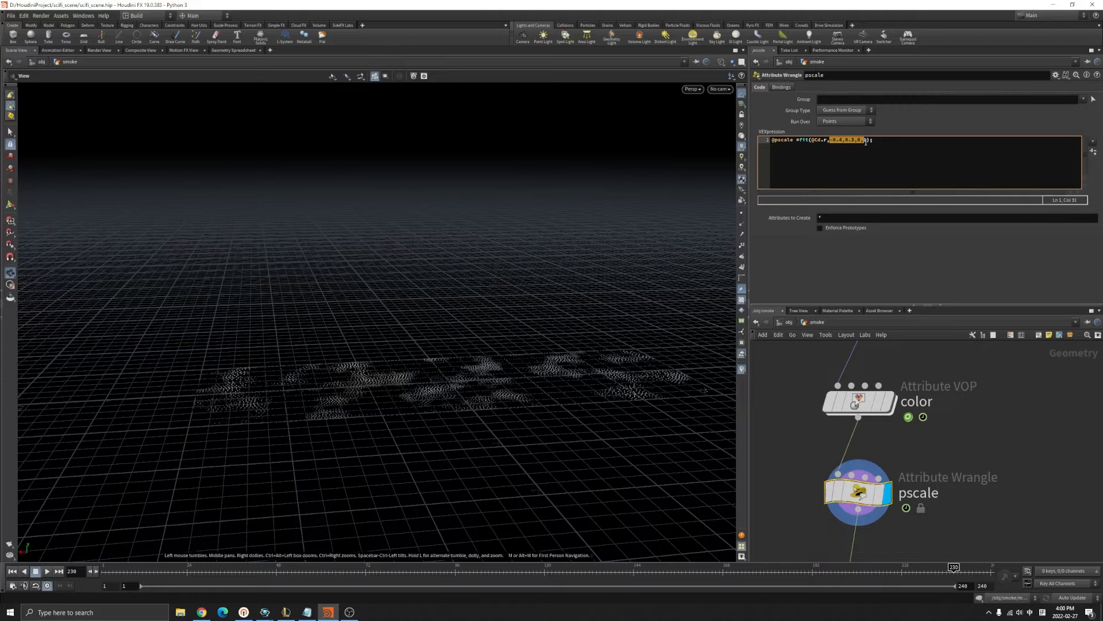
scroll(1001, 517, "down", 3)
scroll(927, 505, "up", 3)
left_click_drag(828, 452, 1007, 527)
middle_click_drag(1029, 532, 972, 426)
scroll(971, 428, "down", 3)
left_click_drag(828, 462, 824, 381)
left_click_drag(819, 379, 976, 416)
left_click_drag(971, 458, 827, 514)
middle_click_drag(950, 525, 934, 493)
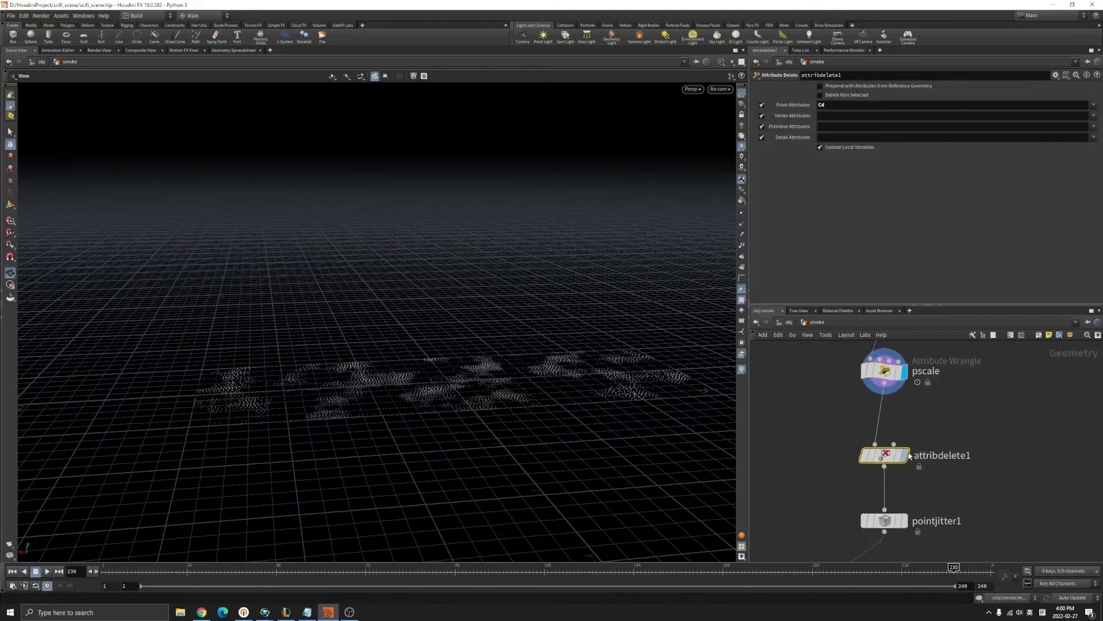
left_click(905, 456)
Display pointjitter1's jittered points, confirm the cloud stays flat, and select line1.
scroll(484, 390, "up", 2)
left_click_drag(484, 390, 480, 446)
middle_click_drag(995, 486, 986, 436)
left_click(883, 471)
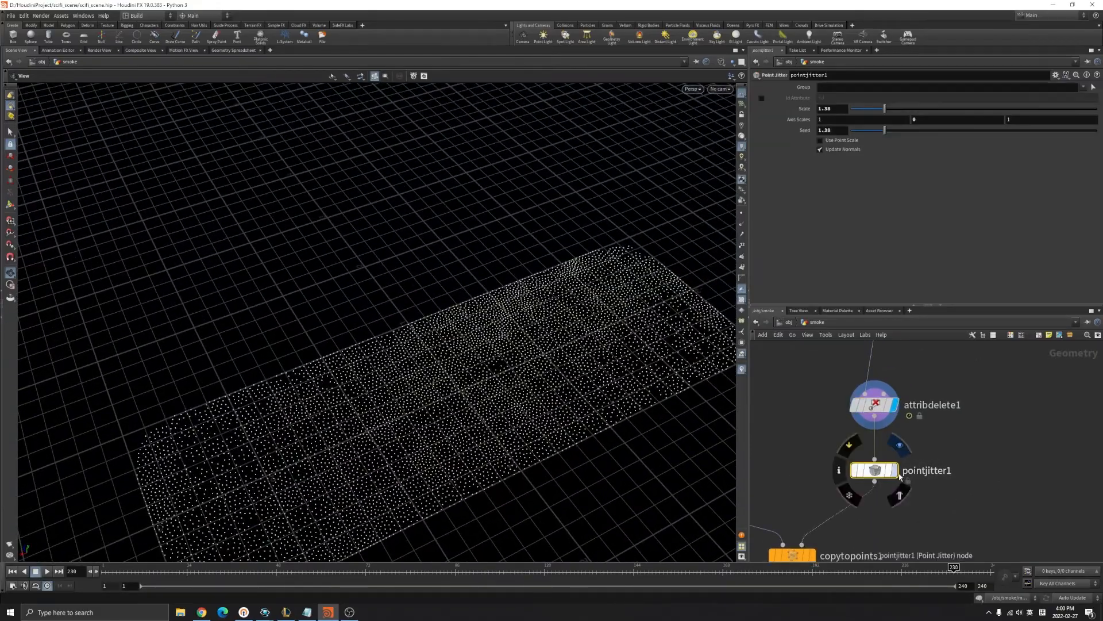
left_click(893, 470)
left_click_drag(502, 405, 583, 381)
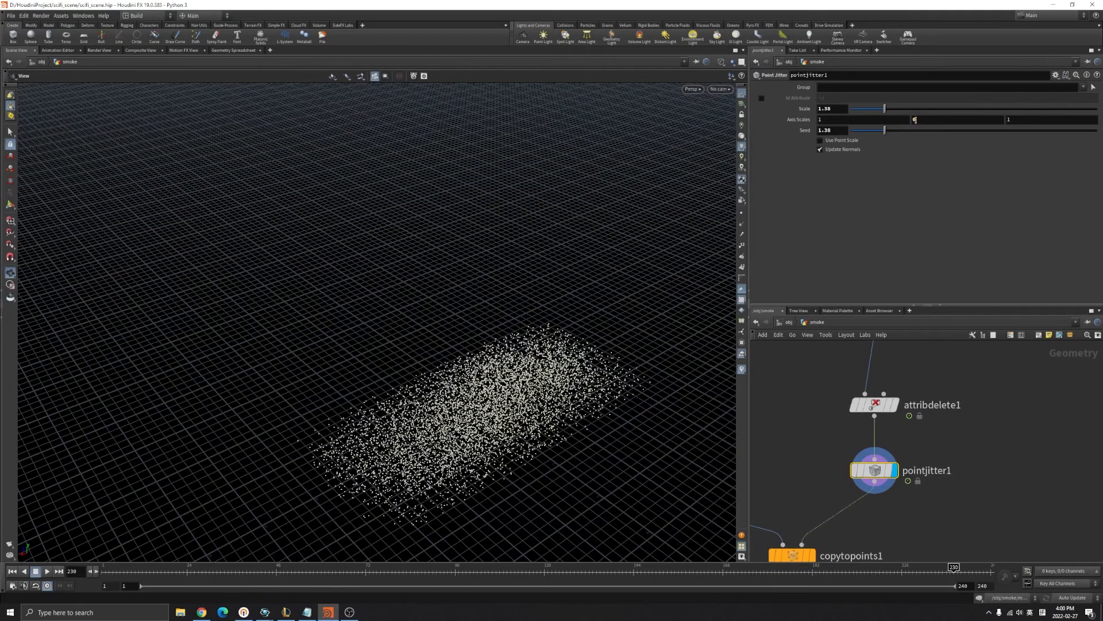
left_click_drag(551, 270, 471, 344)
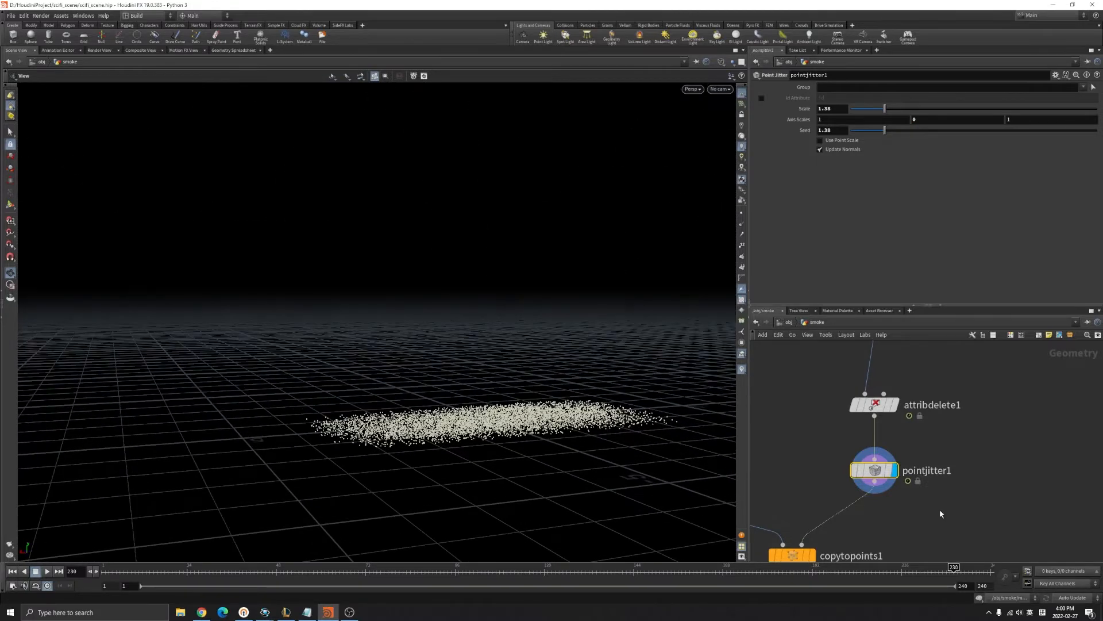
scroll(956, 460, "down", 3)
middle_click_drag(784, 403, 894, 423)
left_click_drag(813, 401, 872, 440)
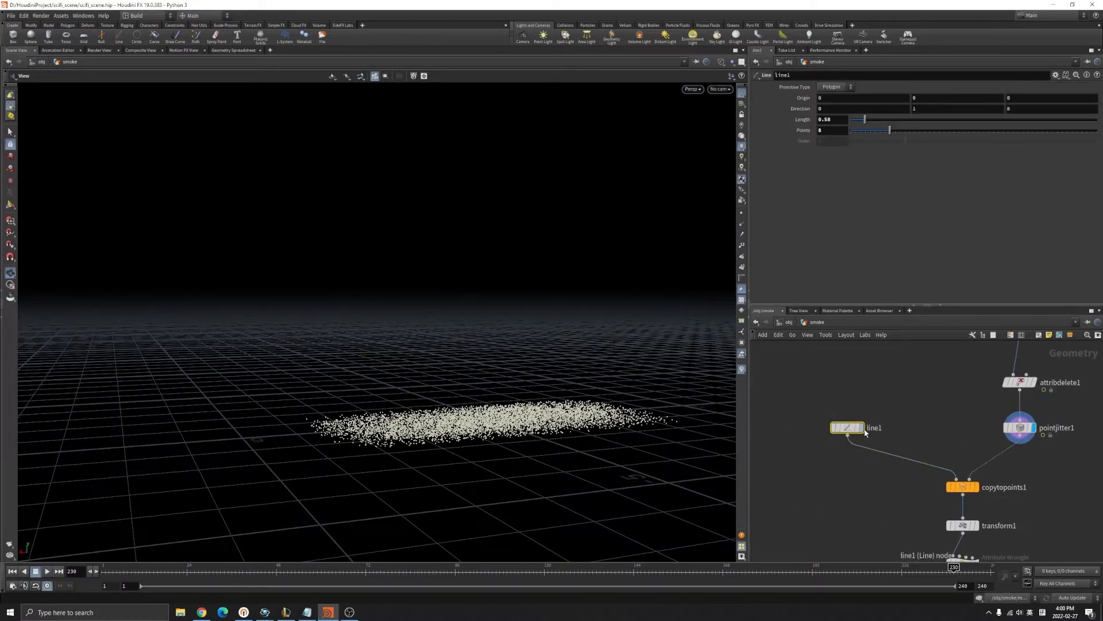
Display line1 and the lines copied onto the points, playing the animation to watch them.
left_click(861, 428)
scroll(504, 421, "up", 4)
scroll(504, 421, "up", 1)
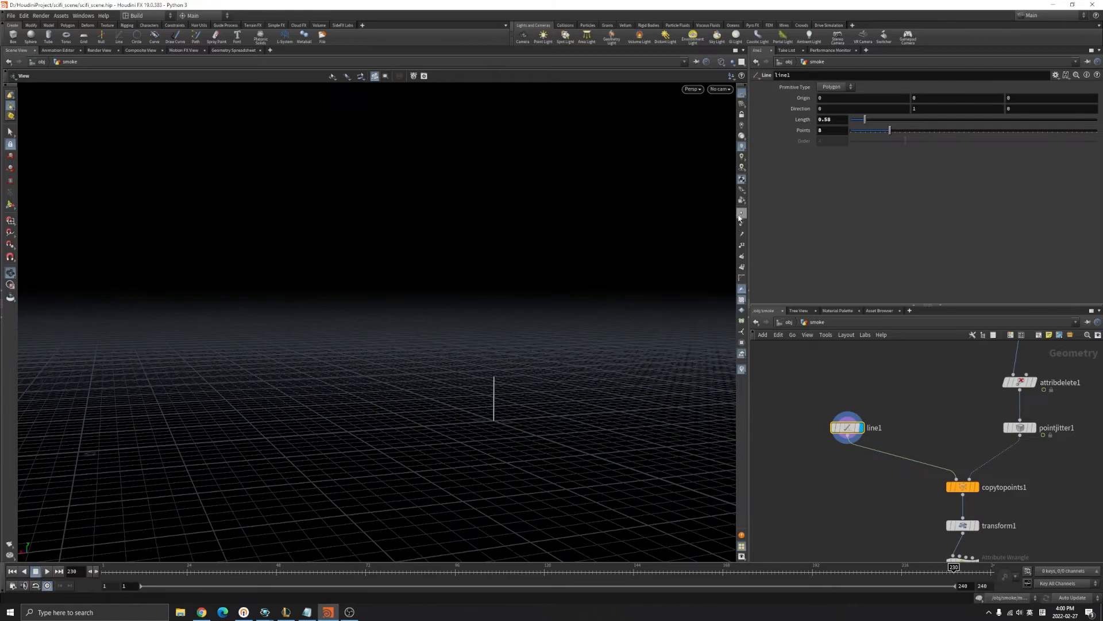
left_click(976, 487)
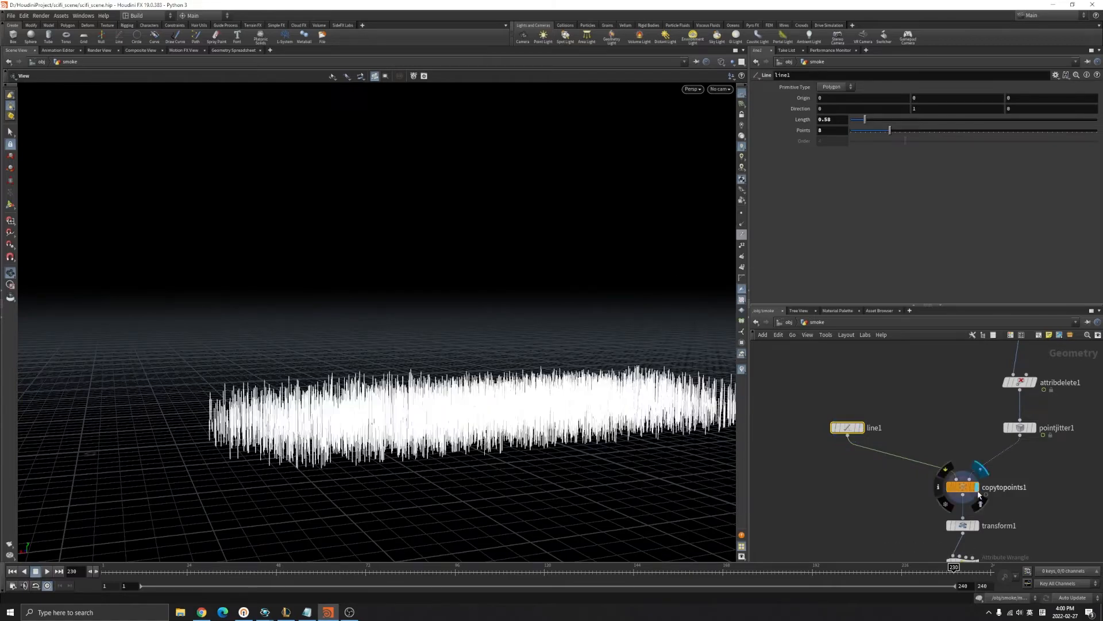
scroll(512, 397, "up", 3)
left_click_drag(512, 396, 442, 499)
scroll(414, 506, "down", 4)
left_click_drag(368, 531, 344, 514)
middle_click_drag(344, 515, 255, 485)
left_click(47, 571)
mouse_move(475, 450)
left_mouse_down()
mouse_move(462, 388)
mouse_move(482, 459)
left_mouse_up()
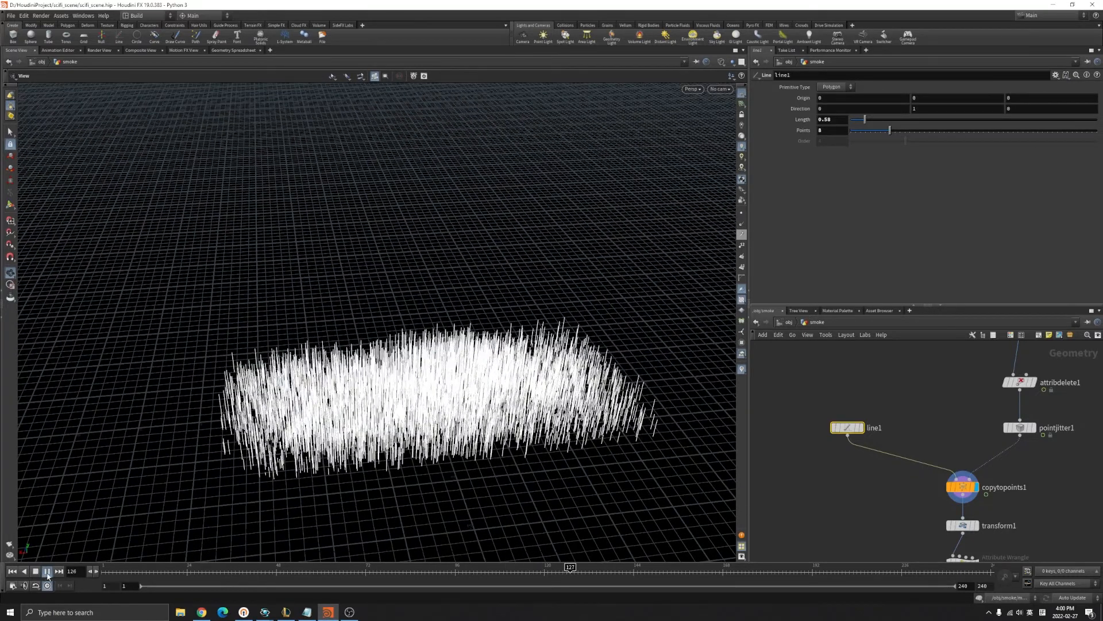
left_click(47, 570)
left_click_drag(534, 505, 534, 451)
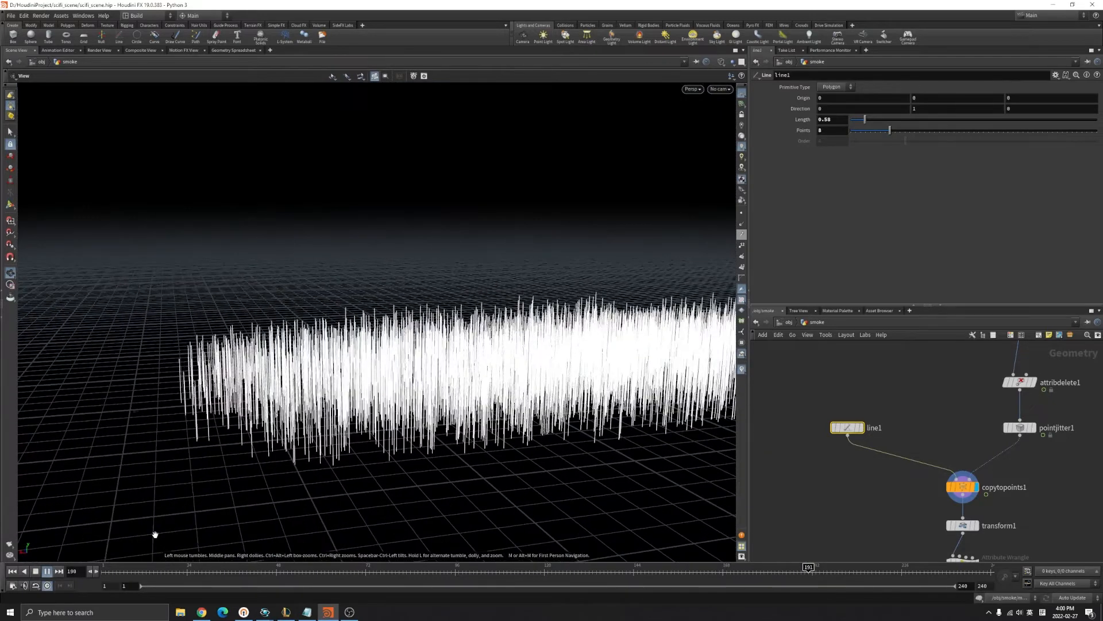
left_click(47, 570)
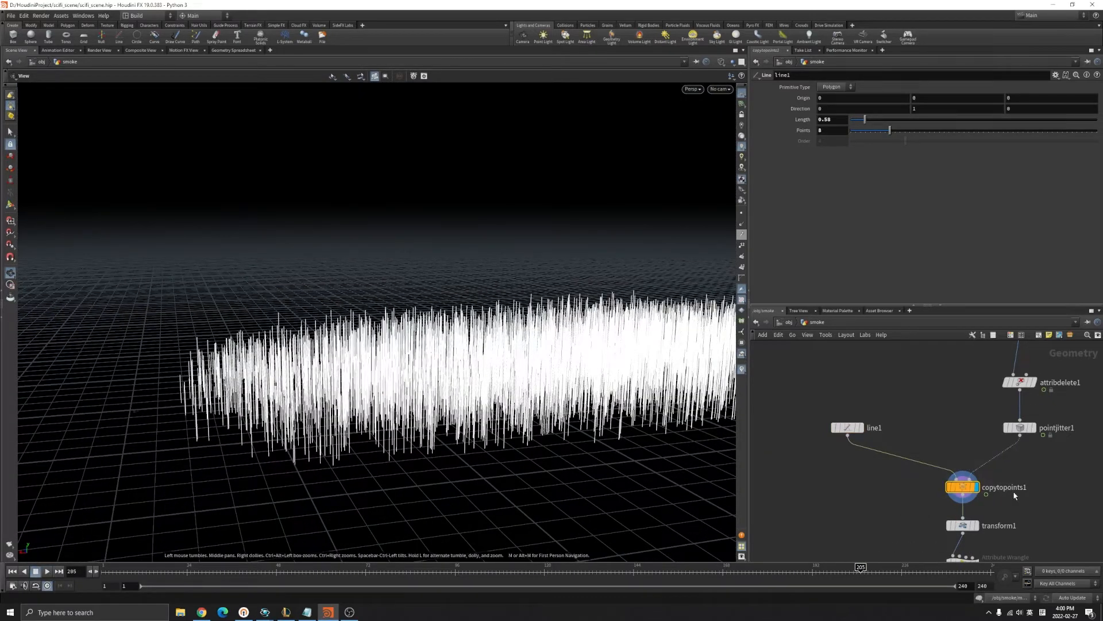
Review copytopoints1's settings and display transform1's scaled-down line cloud.
left_click(963, 486)
middle_click_drag(954, 401, 947, 440)
scroll(919, 433, "down", 3)
scroll(534, 391, "down", 5)
middle_click_drag(543, 392, 461, 430)
left_click_drag(461, 431, 368, 436)
scroll(339, 411, "down", 5)
scroll(921, 451, "down", 2)
scroll(997, 527, "up", 4)
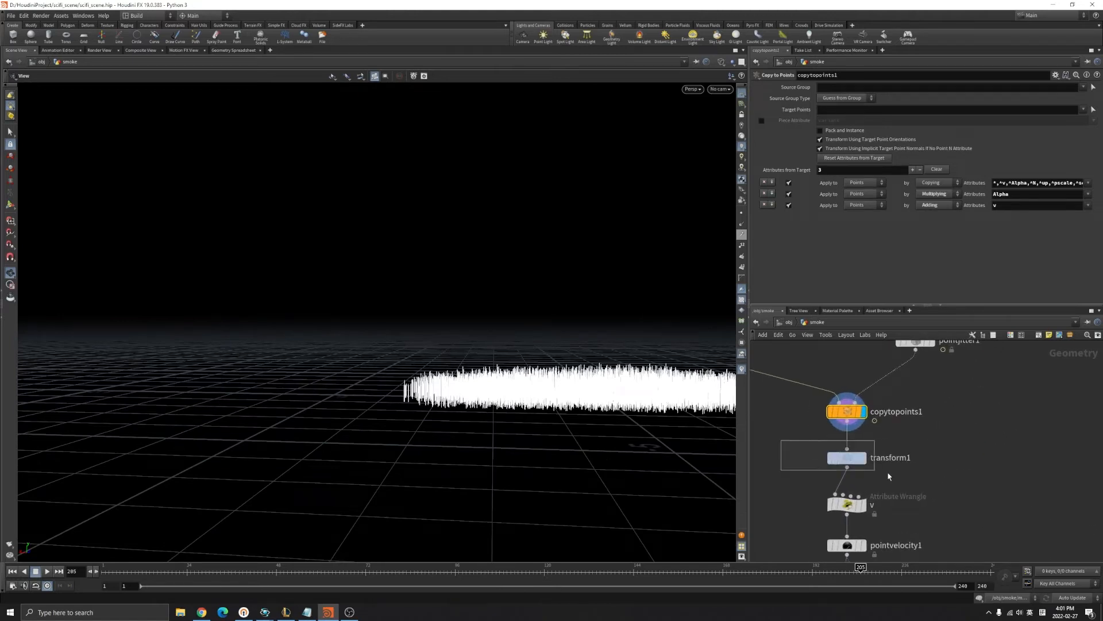
left_click(839, 458)
left_click(863, 458)
scroll(606, 401, "up", 6)
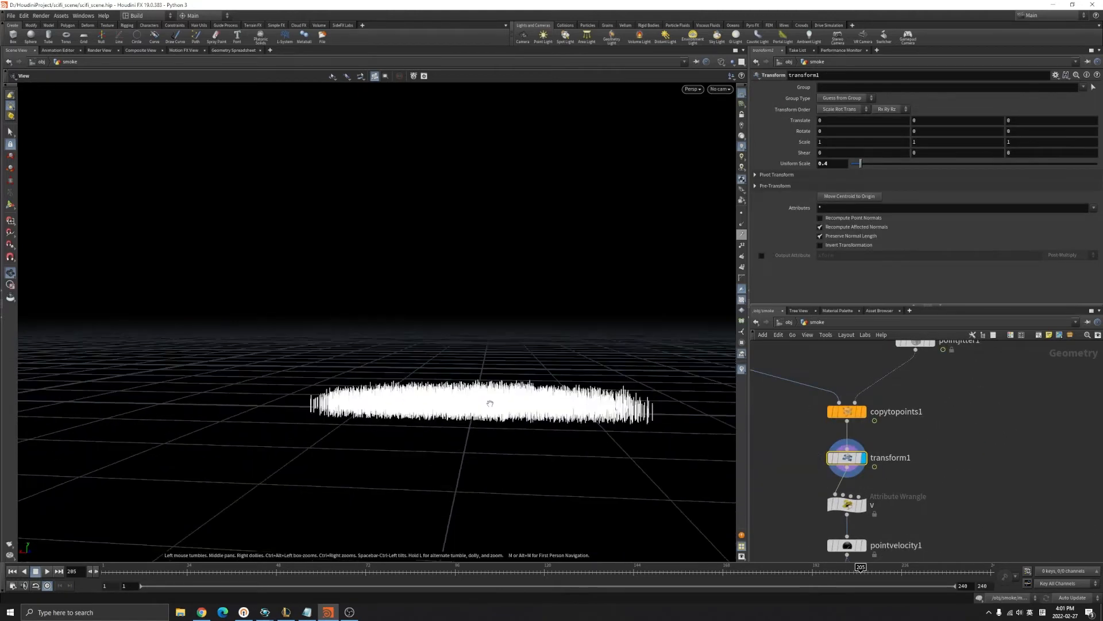
Compare the v wrangle and transform1 outputs and their node info windows.
left_click(847, 504)
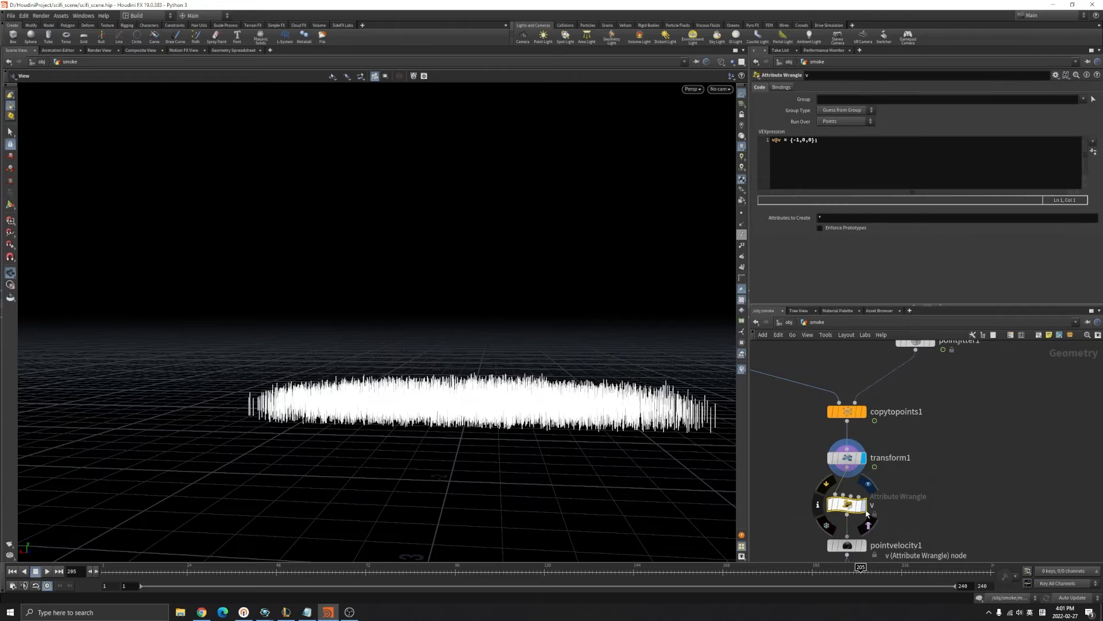
left_click(864, 504)
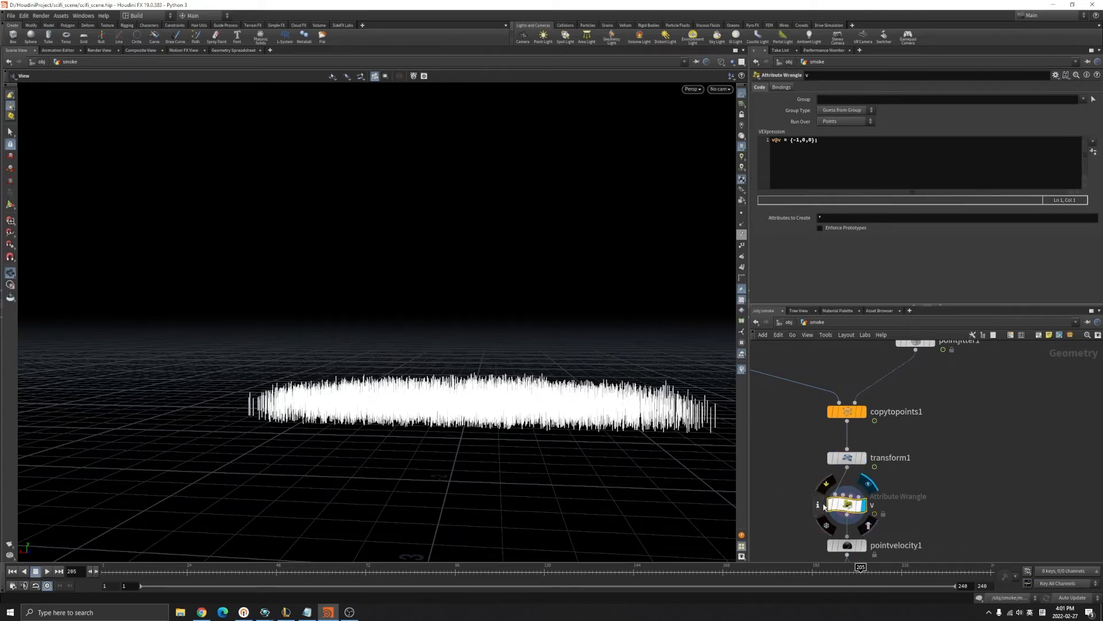
left_click(818, 505)
left_click(1053, 300)
left_click(847, 457)
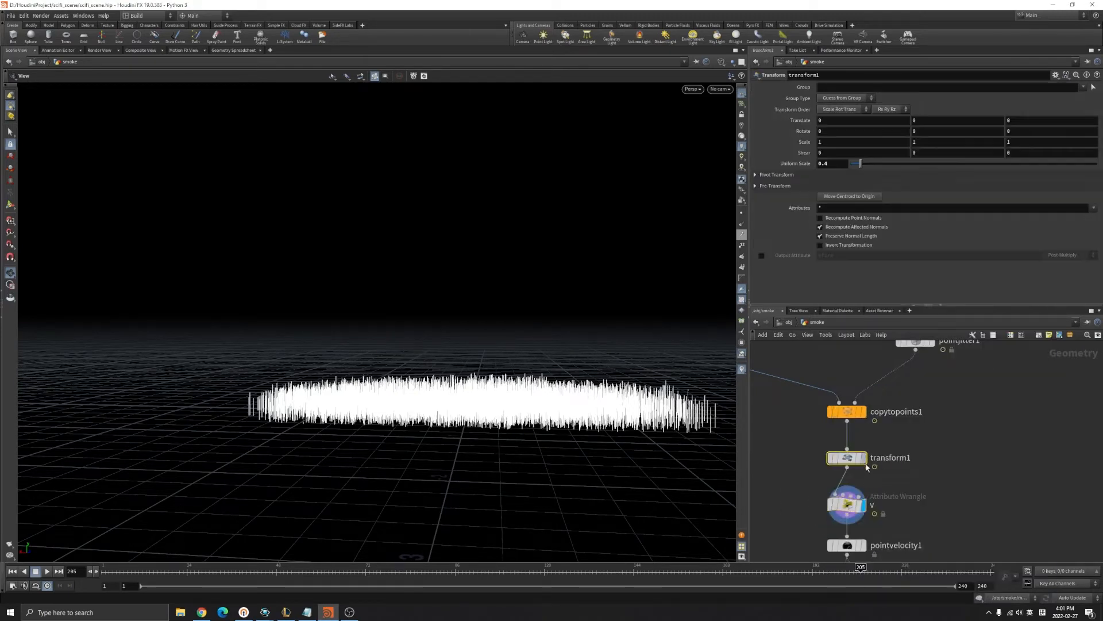
left_click(864, 458)
left_click(48, 571)
left_click(48, 571)
left_click(818, 458)
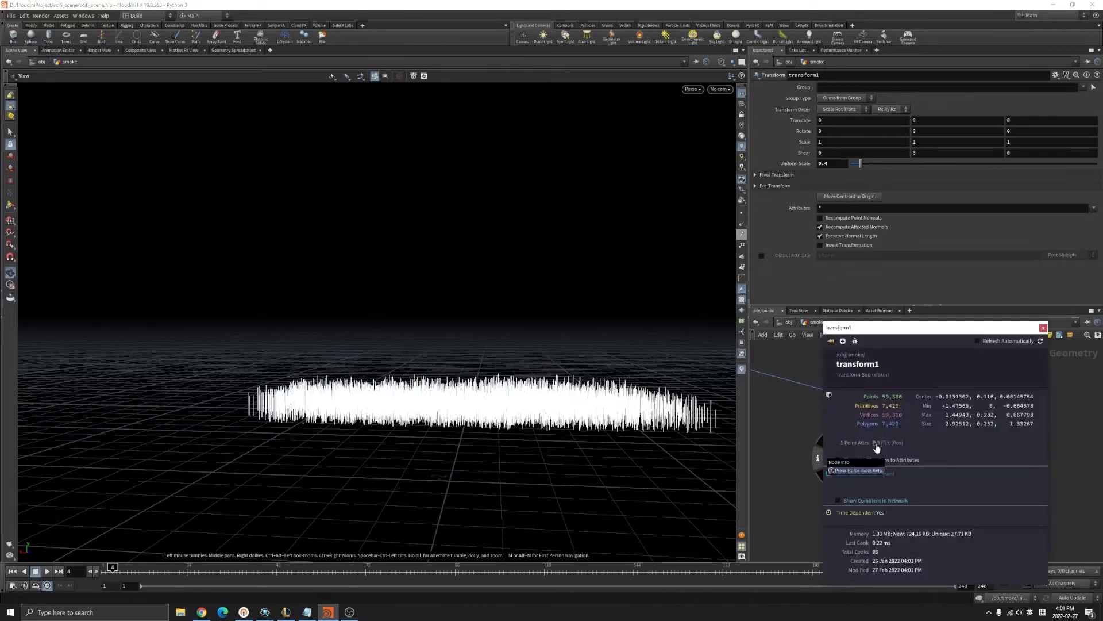
left_click(1043, 328)
Check the v wrangle's {-1,0,0} velocity and show v as yellow trails.
middle_click_drag(794, 508, 802, 471)
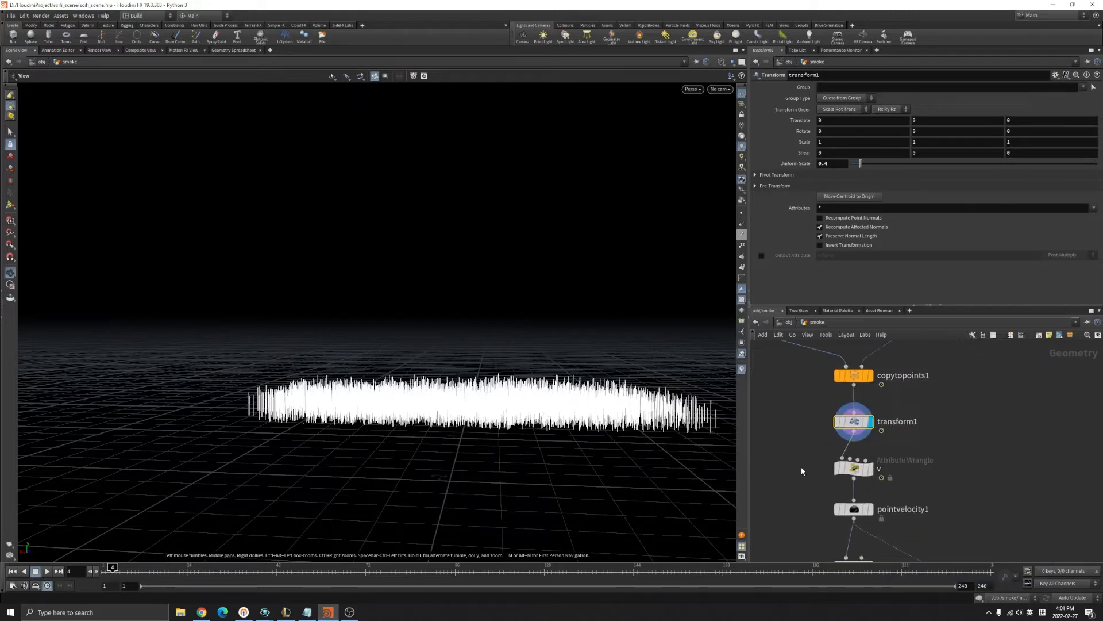
left_click(849, 469)
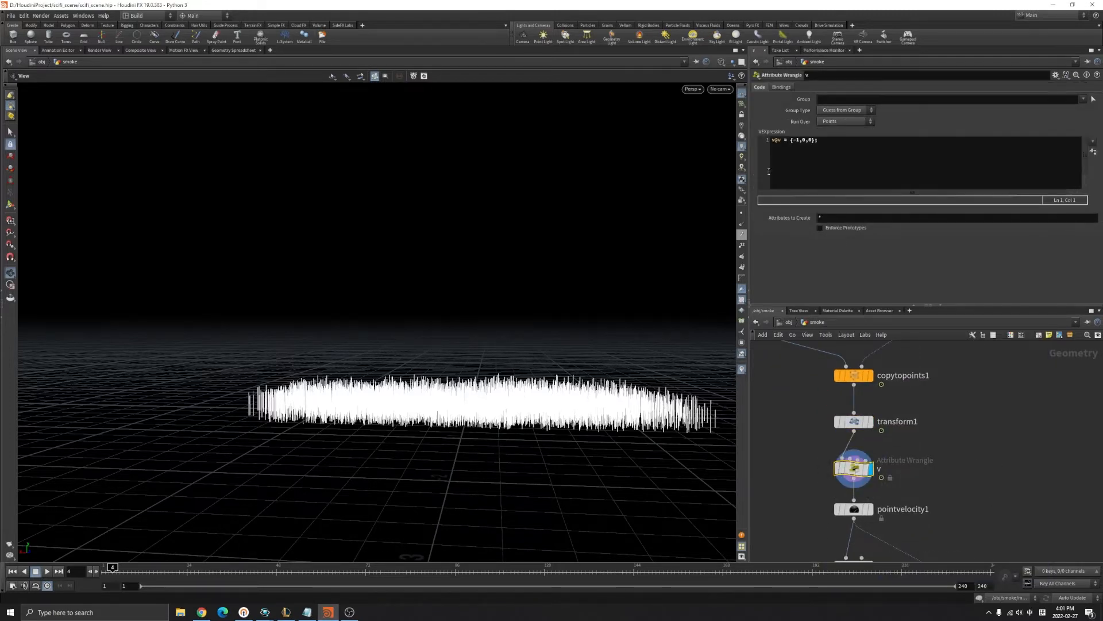
double_click(798, 140)
double_click(803, 140)
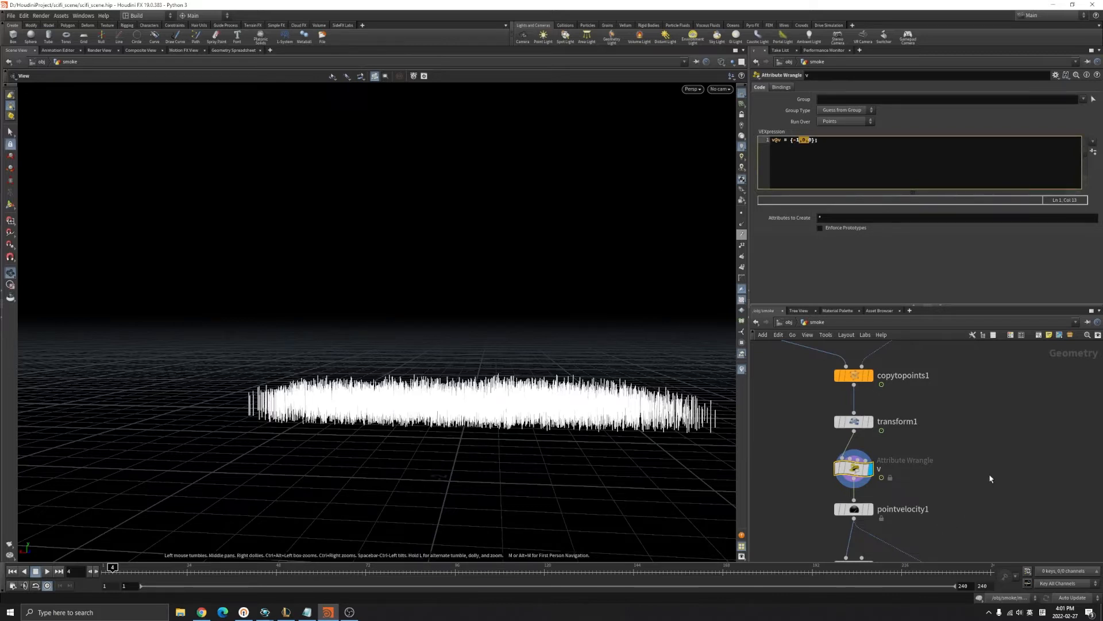
left_click(826, 468)
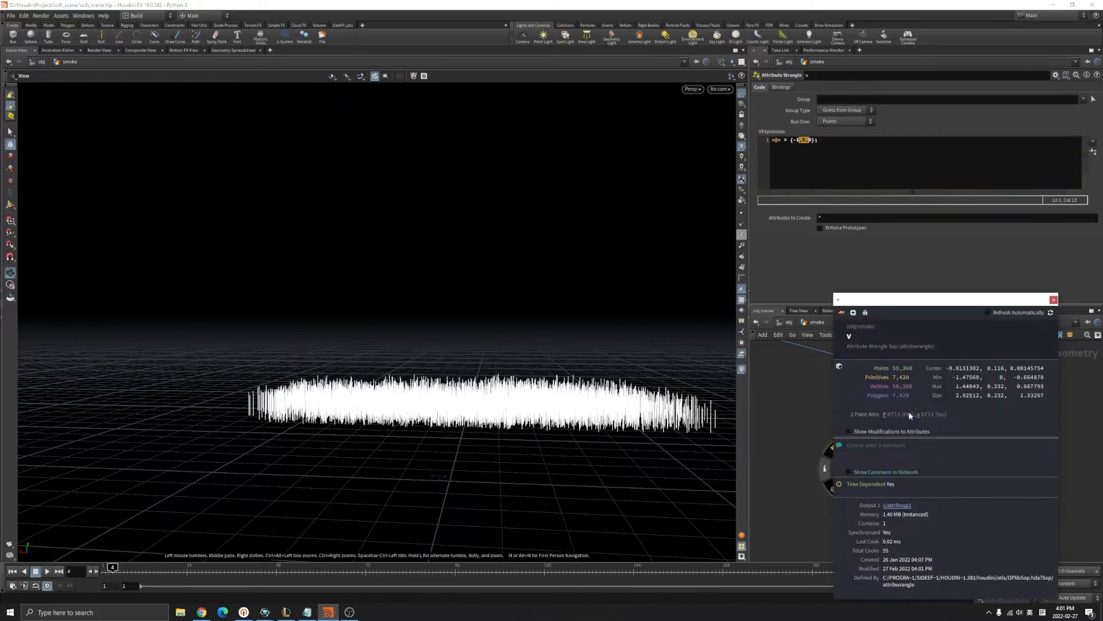
scroll(546, 456, "down", 3)
middle_click_drag(566, 418, 418, 412)
mouse_move(531, 402)
left_mouse_down()
mouse_move(571, 443)
mouse_move(574, 494)
mouse_move(550, 396)
left_mouse_up()
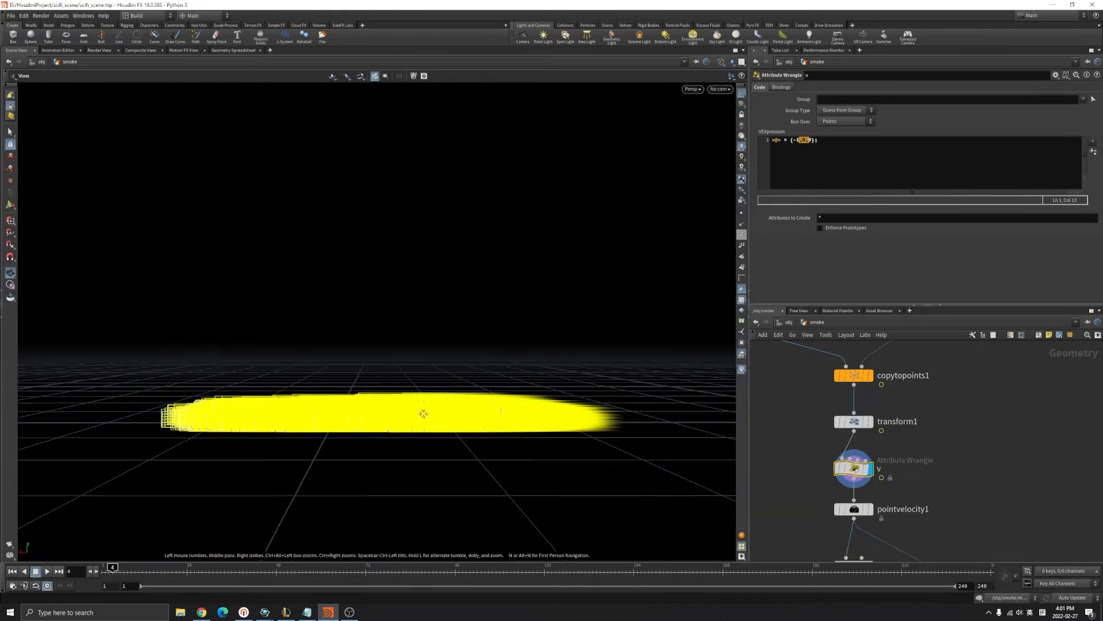
left_click_drag(424, 414, 443, 403)
Display pointvelocity1's curl-noise velocity and play the animation up to frame 75.
left_click(855, 509)
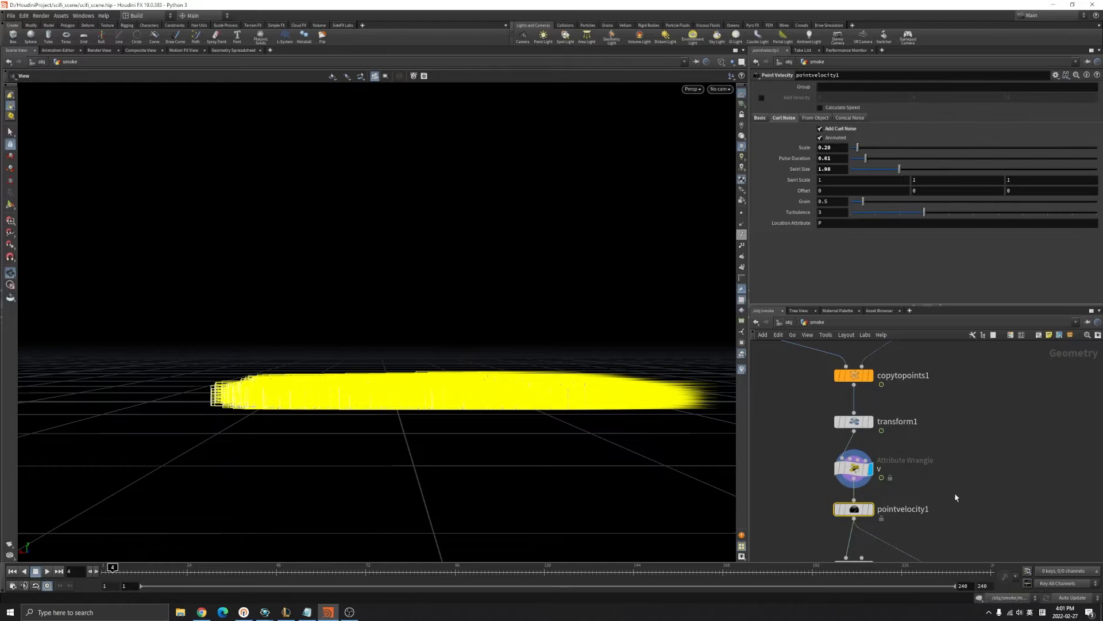
left_click(761, 118)
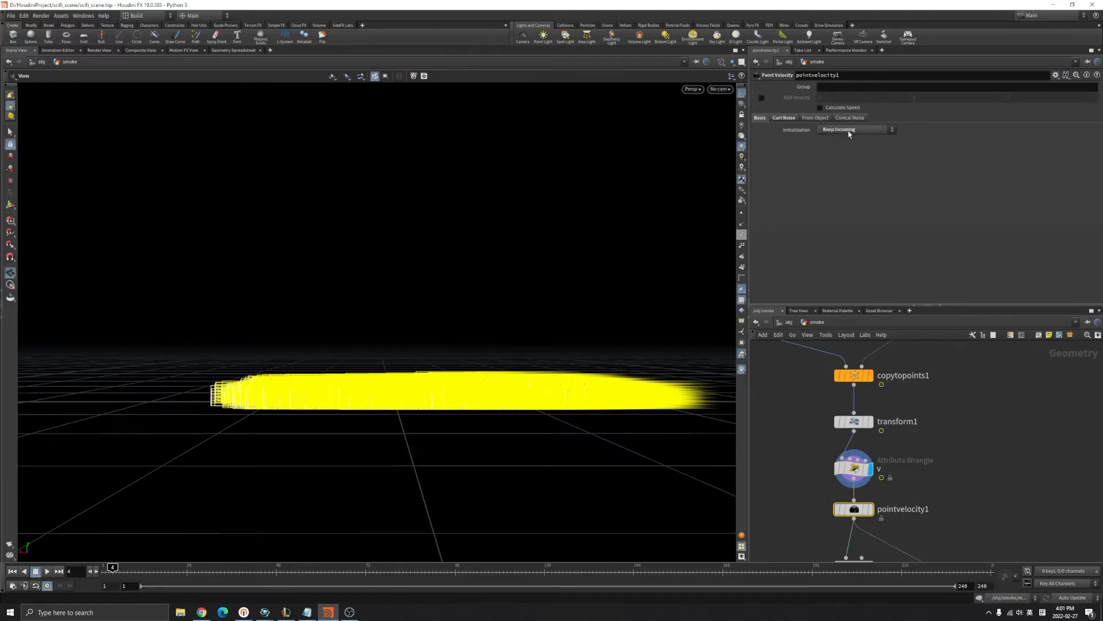
left_click(784, 117)
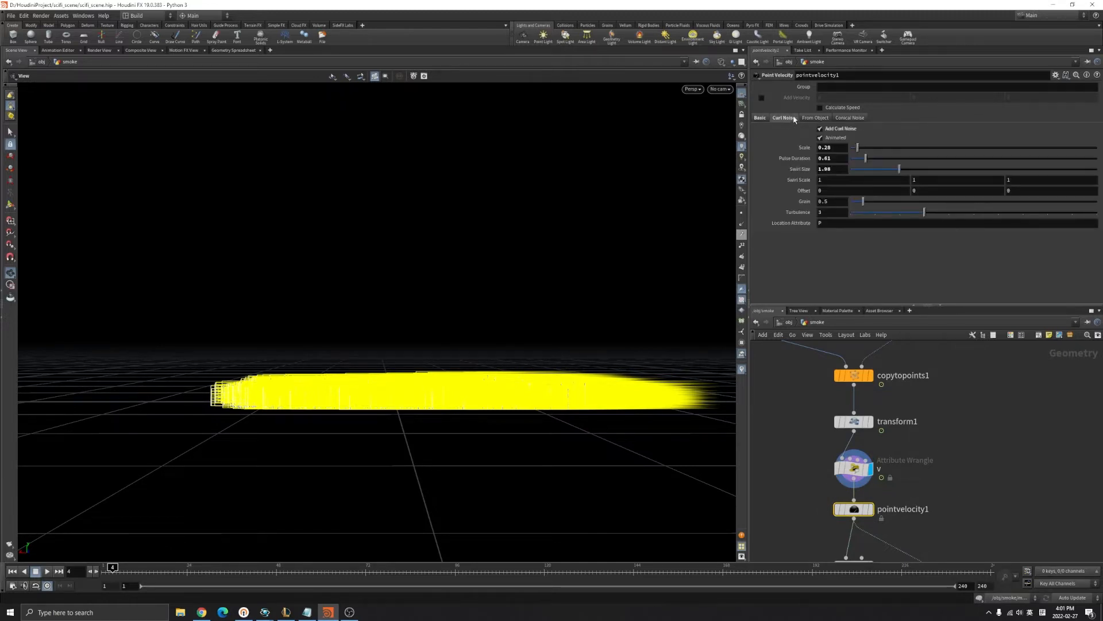
left_click(870, 508)
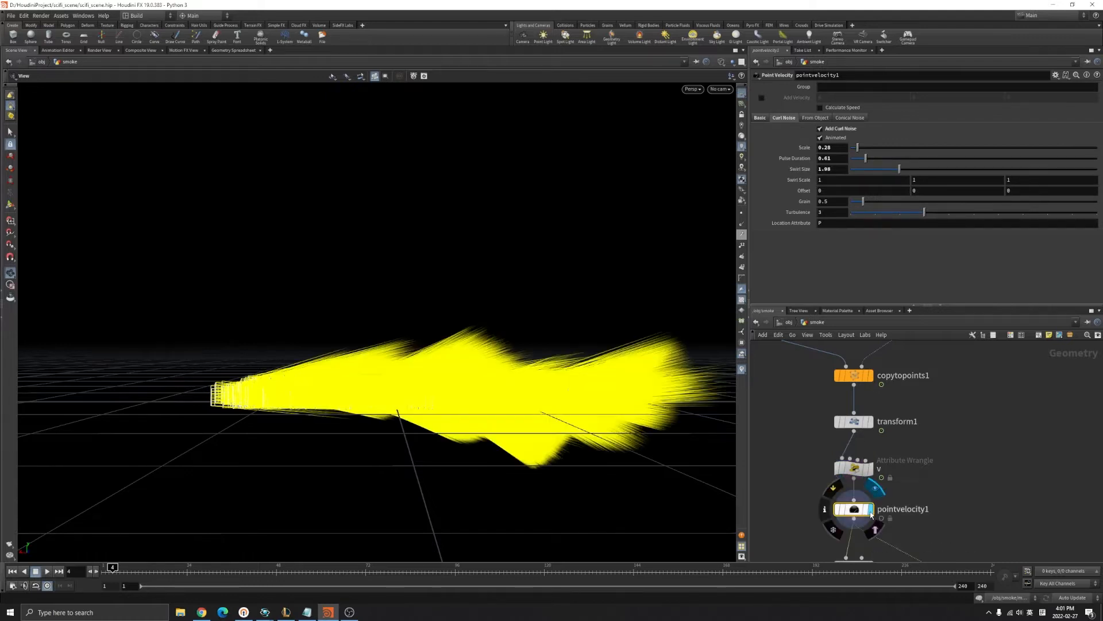
left_click_drag(499, 374, 520, 370)
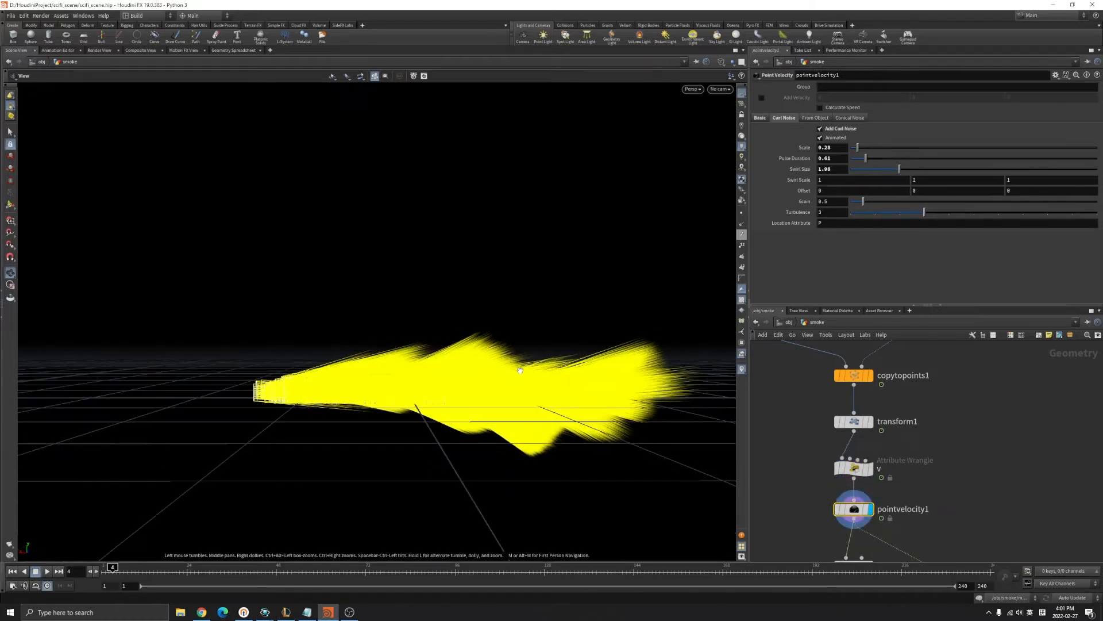
left_click(48, 573)
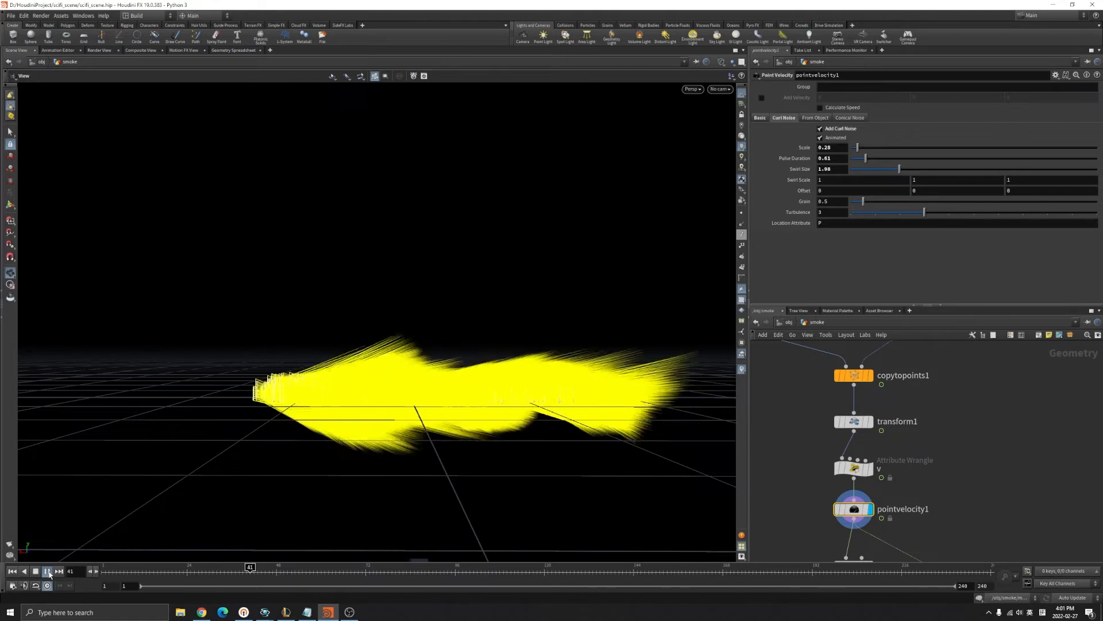
left_click(48, 572)
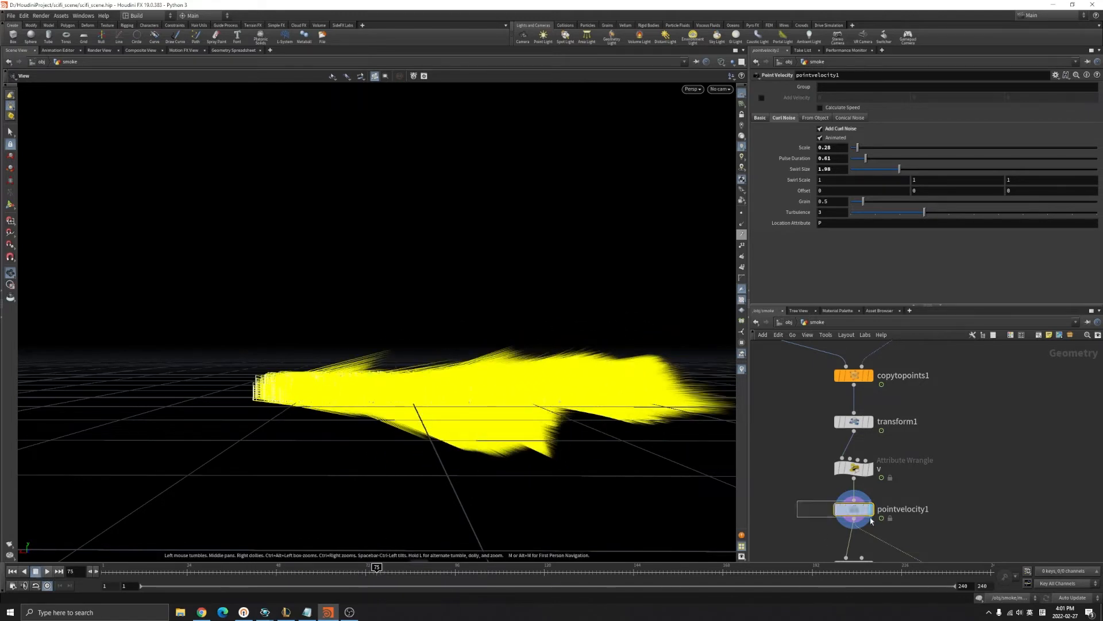
Turn off velocity trail visualization in pointvelocity1's info window and select pyrosource1.
left_click(825, 509)
left_click(920, 414)
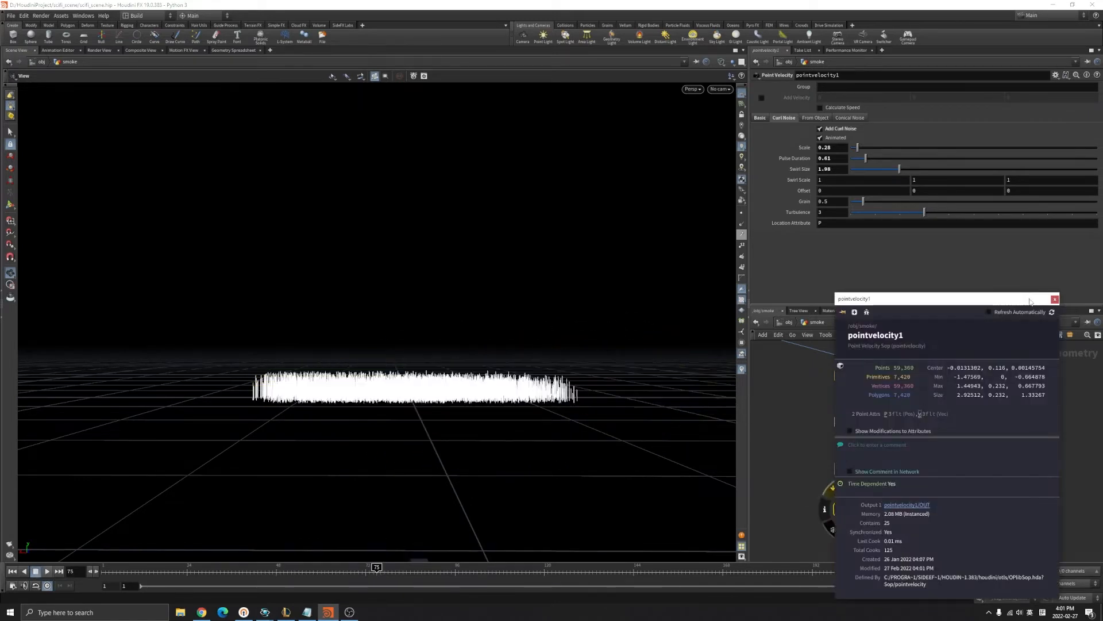
left_click(1055, 300)
scroll(991, 497, "down", 3)
scroll(1017, 523, "up", 5)
middle_click_drag(1017, 523, 1027, 439)
left_click_drag(805, 379, 874, 405)
Display the pyrosource1 particles and review its information window.
scroll(820, 390, "up", 3)
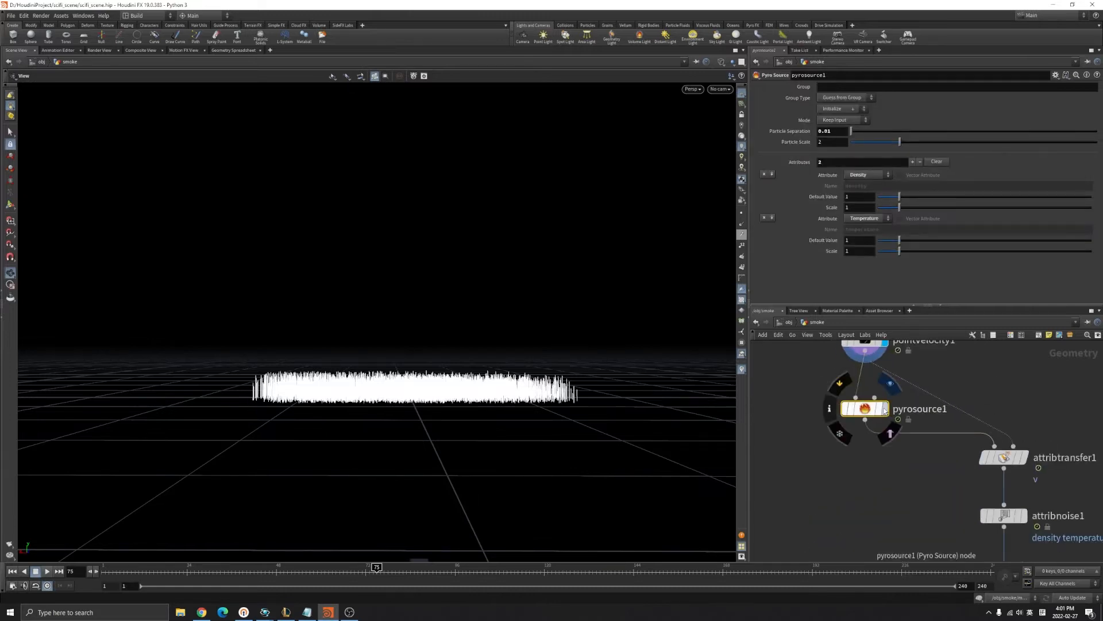
middle_click_drag(978, 458, 917, 430)
left_click_drag(906, 428, 1023, 445)
left_click(826, 381)
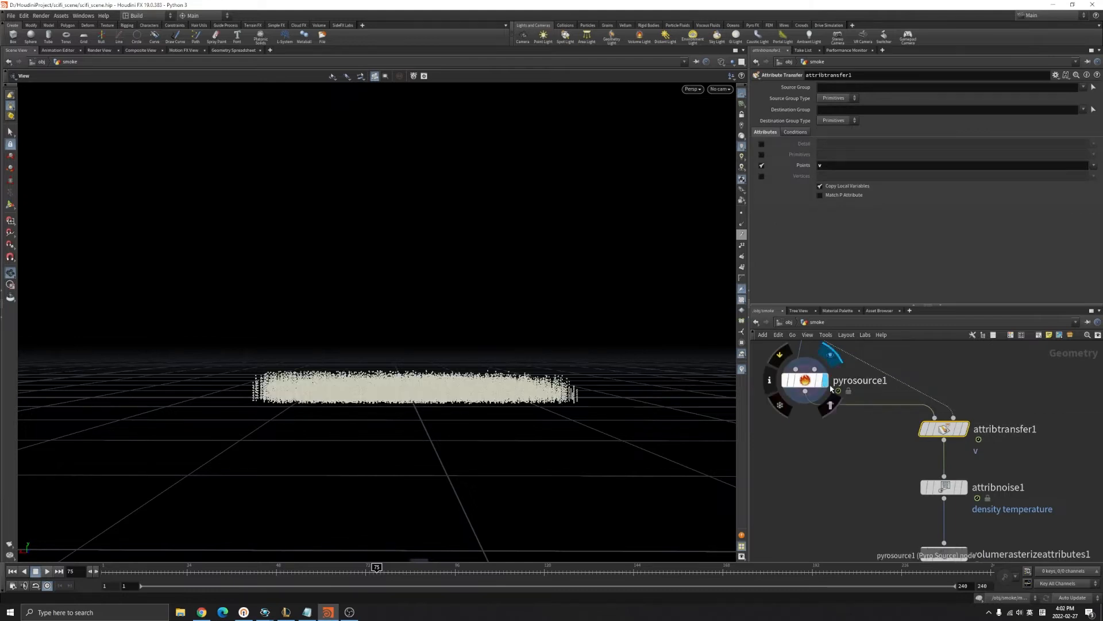
middle_click_drag(831, 388, 856, 428)
left_click(822, 420)
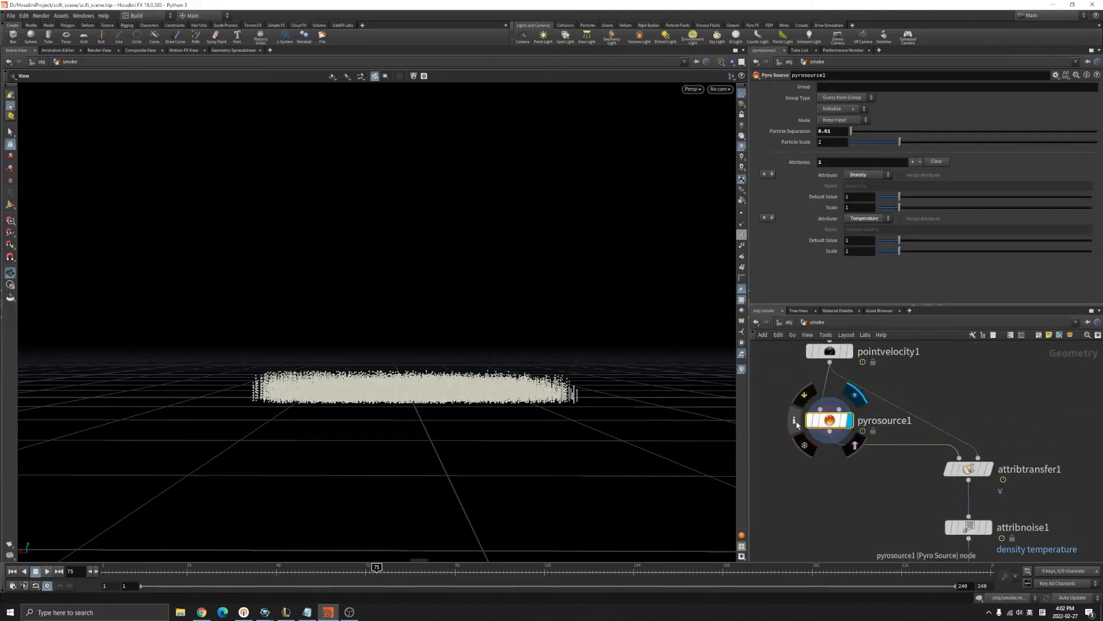
left_click(795, 422)
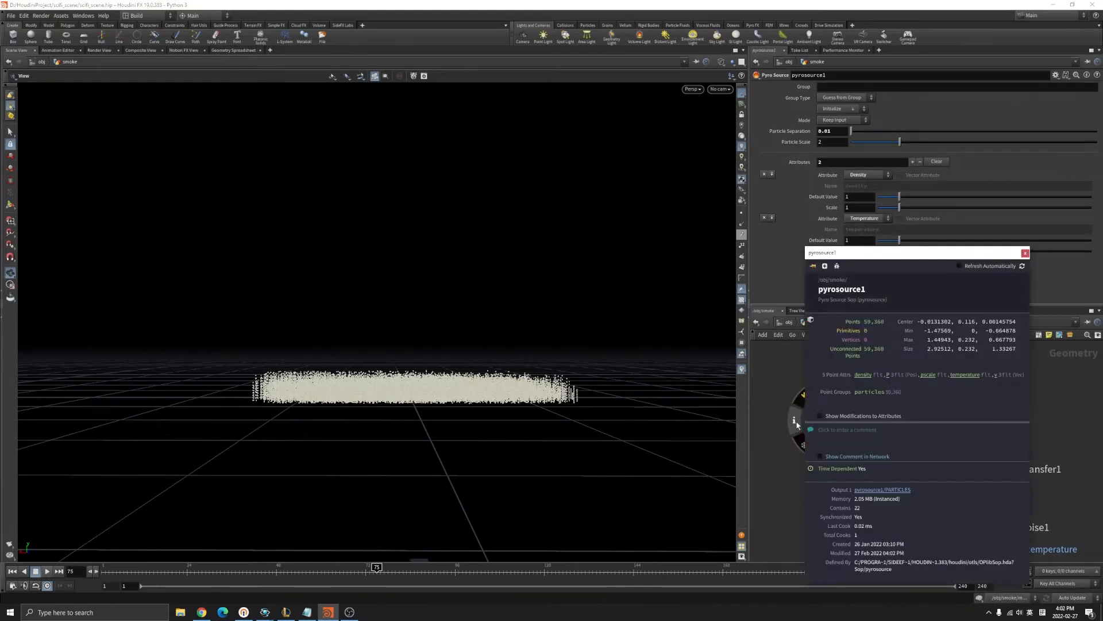
left_click(1026, 253)
Inspect attribtransfer1's information window, then select attribnoise1.
left_click(950, 470)
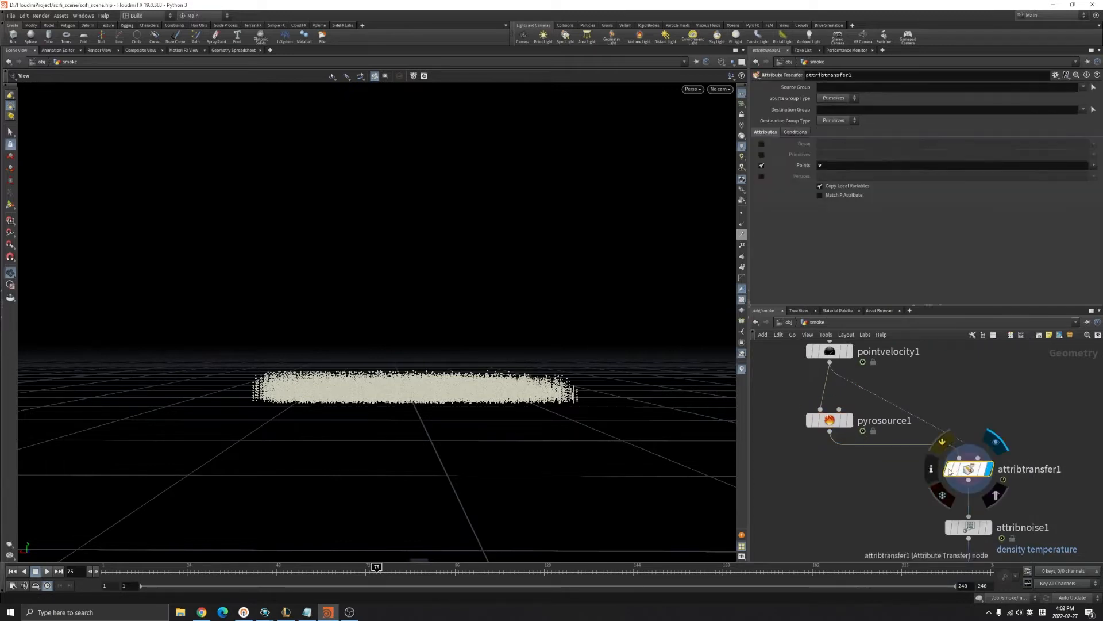
left_click_drag(749, 404, 785, 432)
key("f")
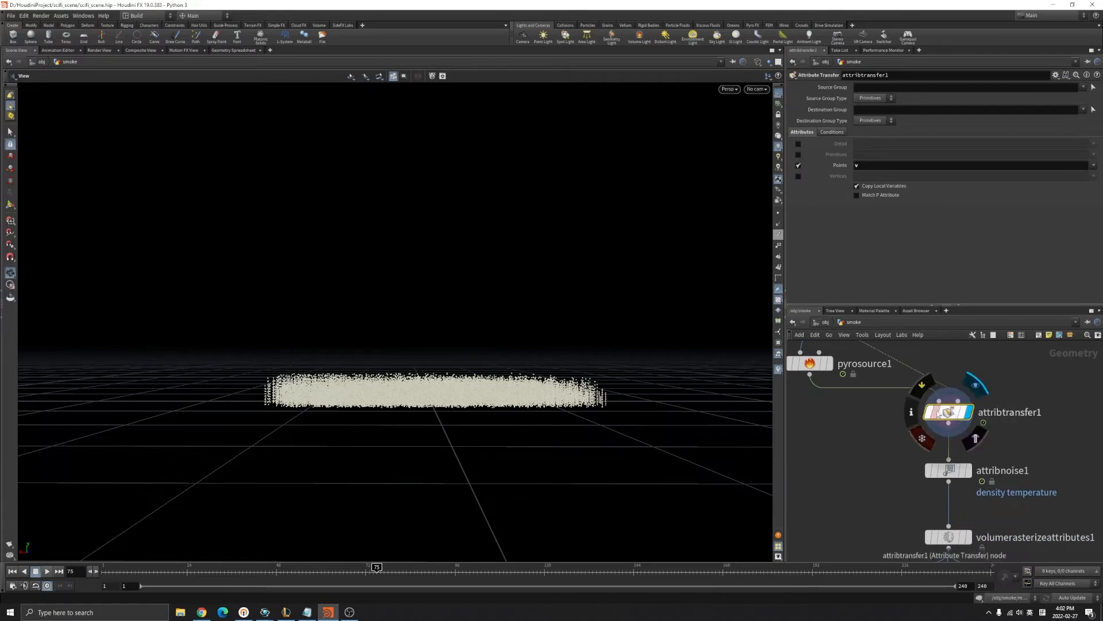
left_click(912, 412)
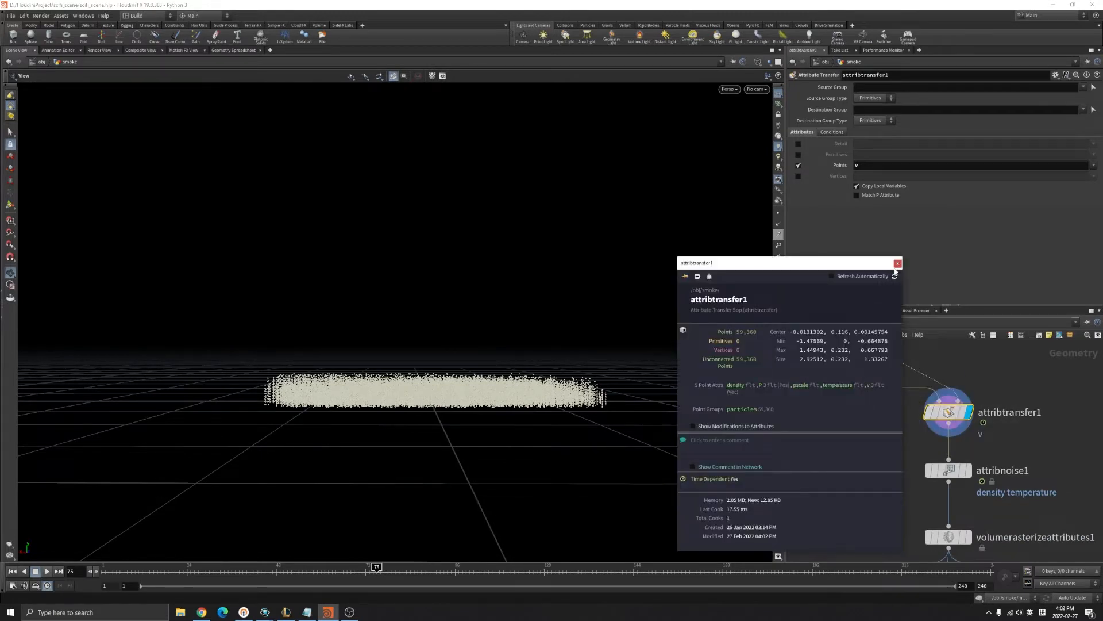
left_click(897, 264)
left_click(948, 470)
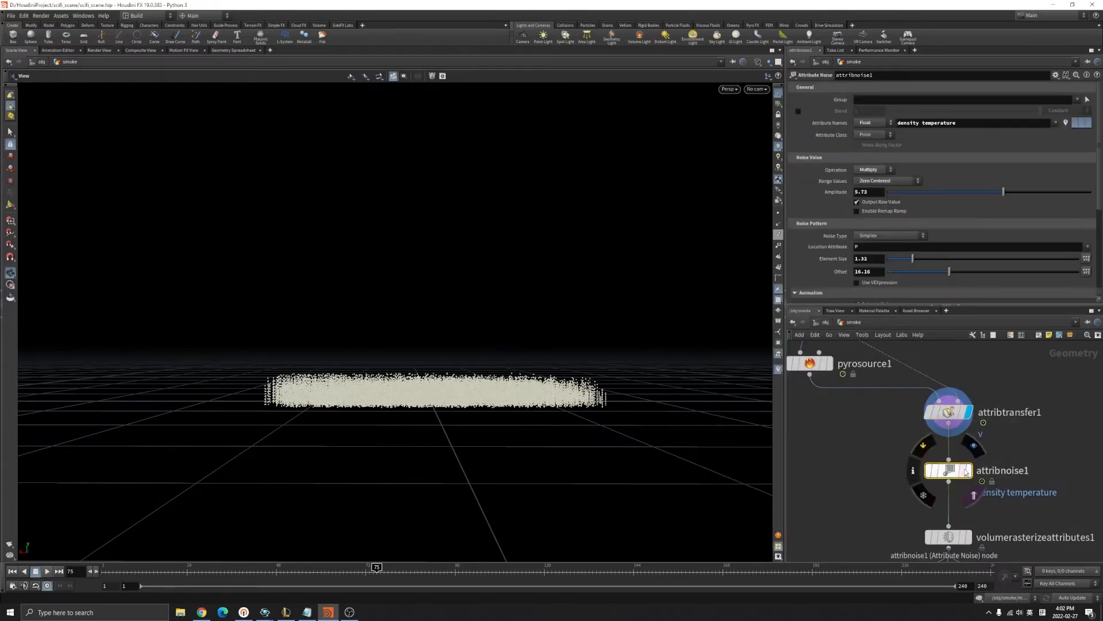
Display attribnoise1's noised particles and tumble to view them from above and low.
scroll(977, 471, "down", 3)
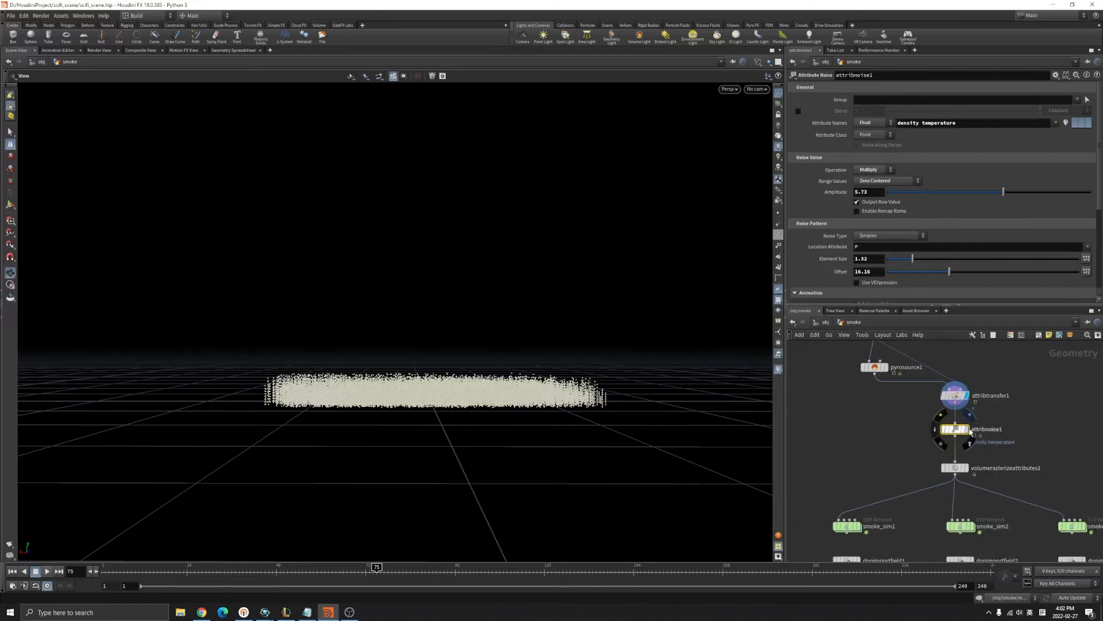
left_click(967, 429)
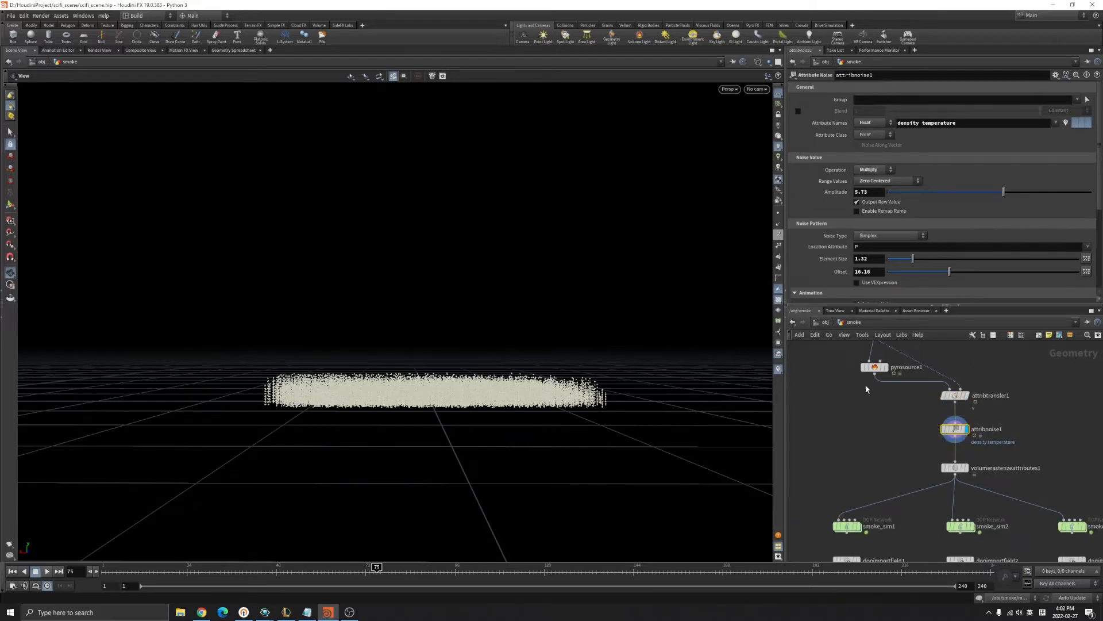
left_click_drag(480, 365, 486, 409)
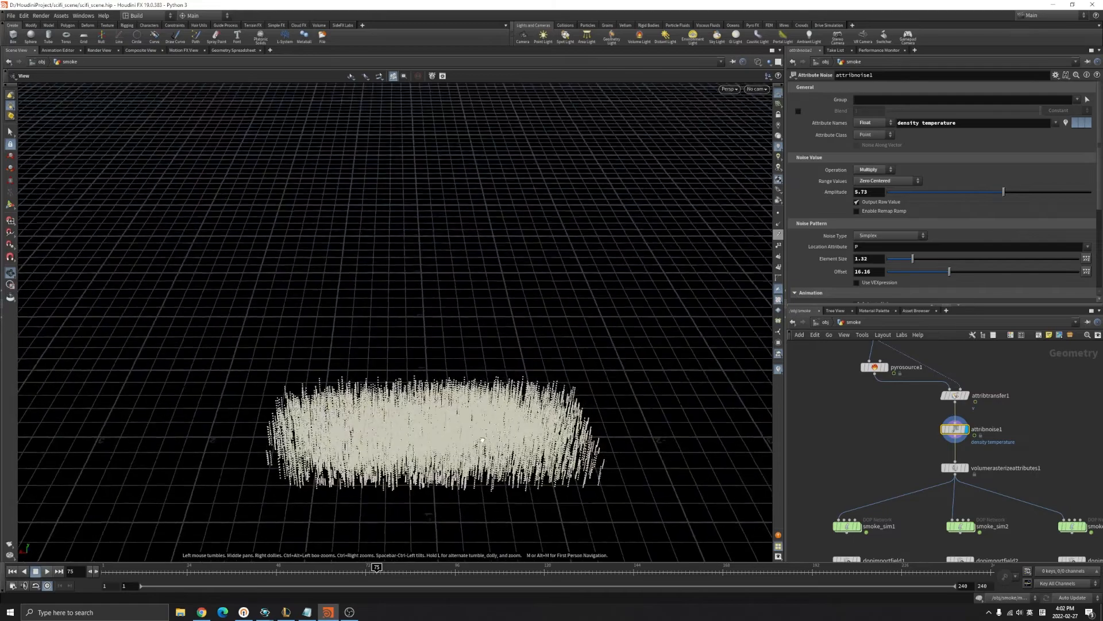
scroll(486, 409, "up", 4)
left_click_drag(598, 445, 623, 422)
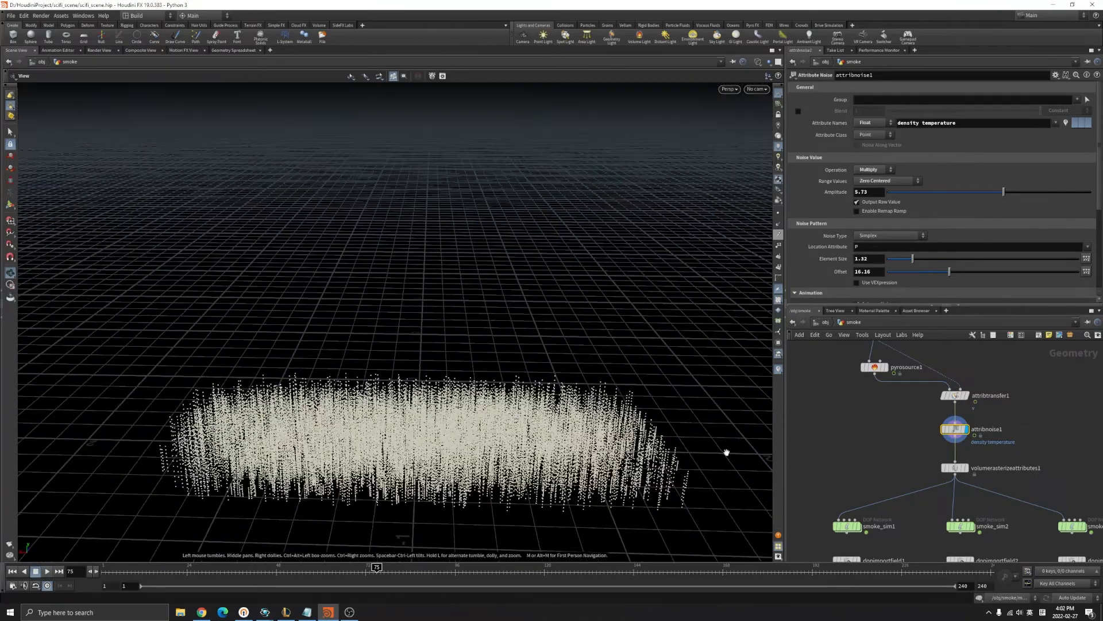
Colour the points red and blue by density, scrub the timeline, and select volumerasterizeattributes1.
left_click(936, 432)
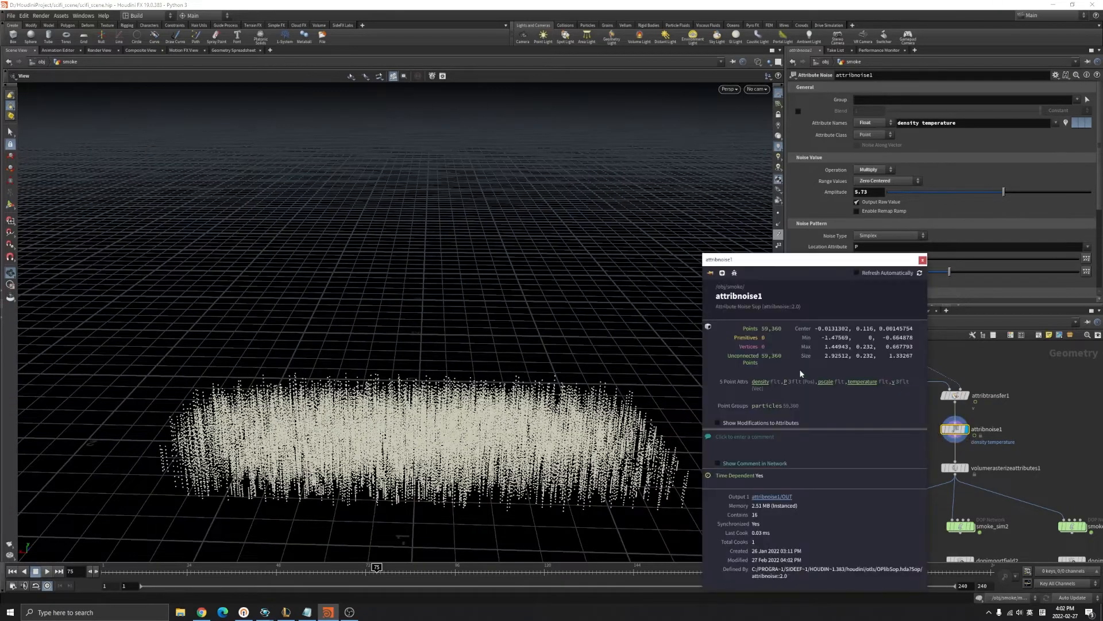
left_click(758, 384)
left_click_drag(549, 443, 302, 493)
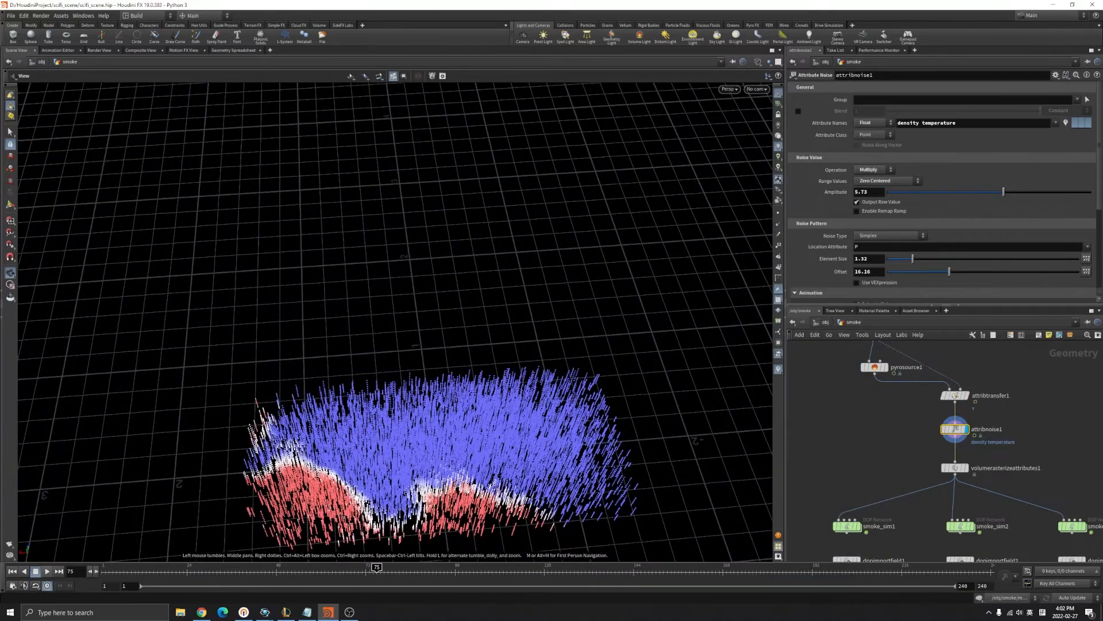
left_click_drag(375, 570, 103, 570)
scroll(964, 459, "up", 1)
left_click_drag(884, 458, 1021, 486)
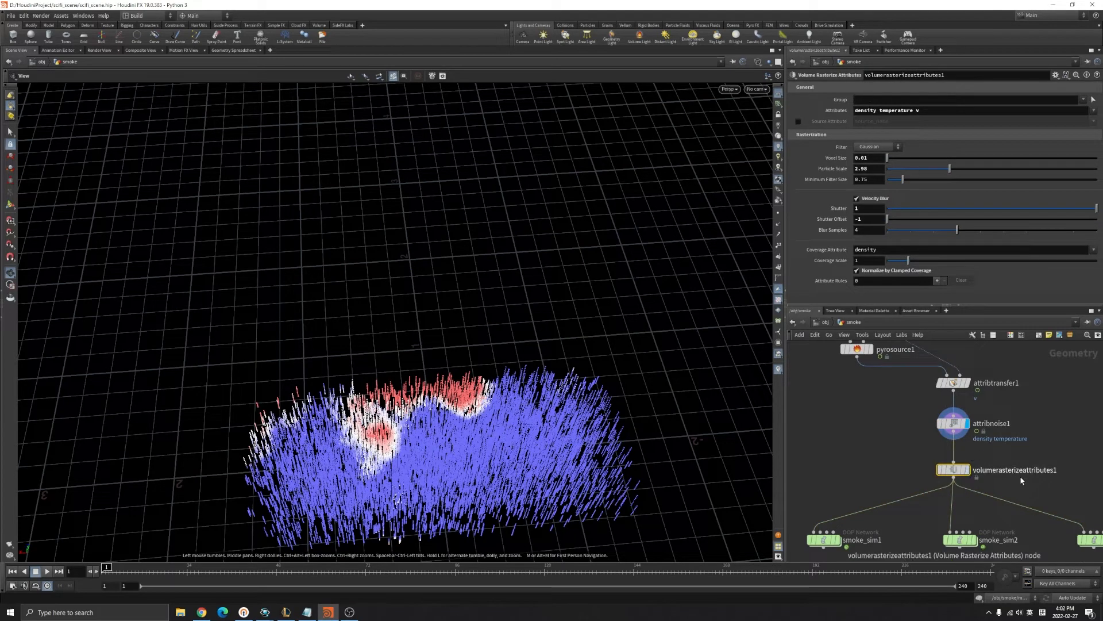
Display volumerasterizeattributes1 as shaded smoke, play a few frames, then bring smoke_sim1 into view.
left_click_drag(927, 113, 980, 131)
left_click(968, 470)
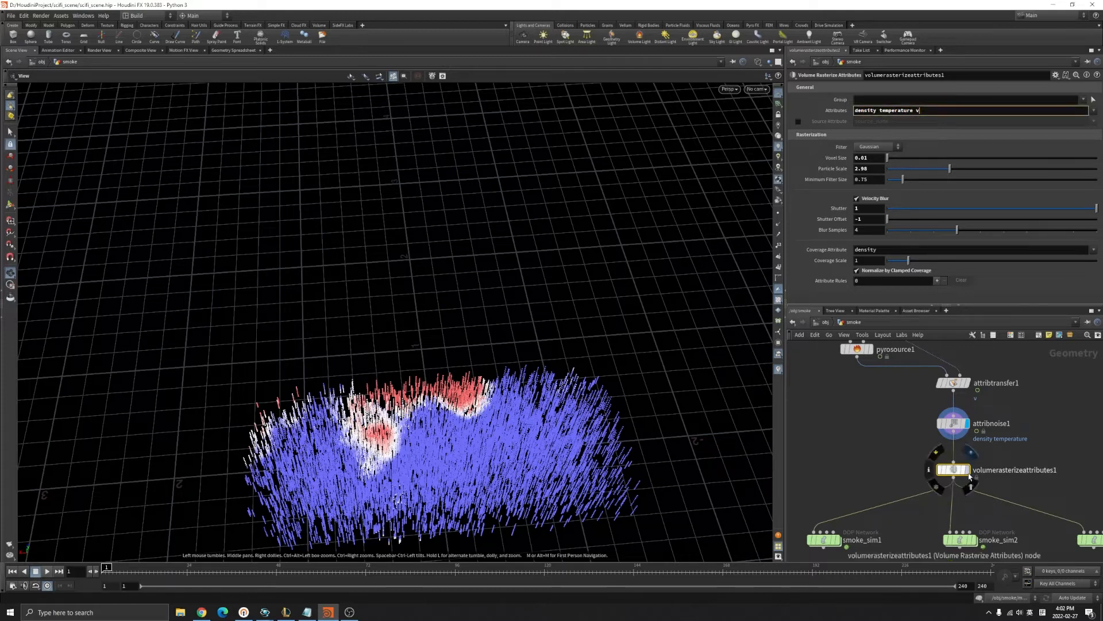
mouse_move(489, 387)
left_mouse_down()
mouse_move(475, 318)
mouse_move(469, 353)
left_mouse_up()
key("w")
left_click(47, 572)
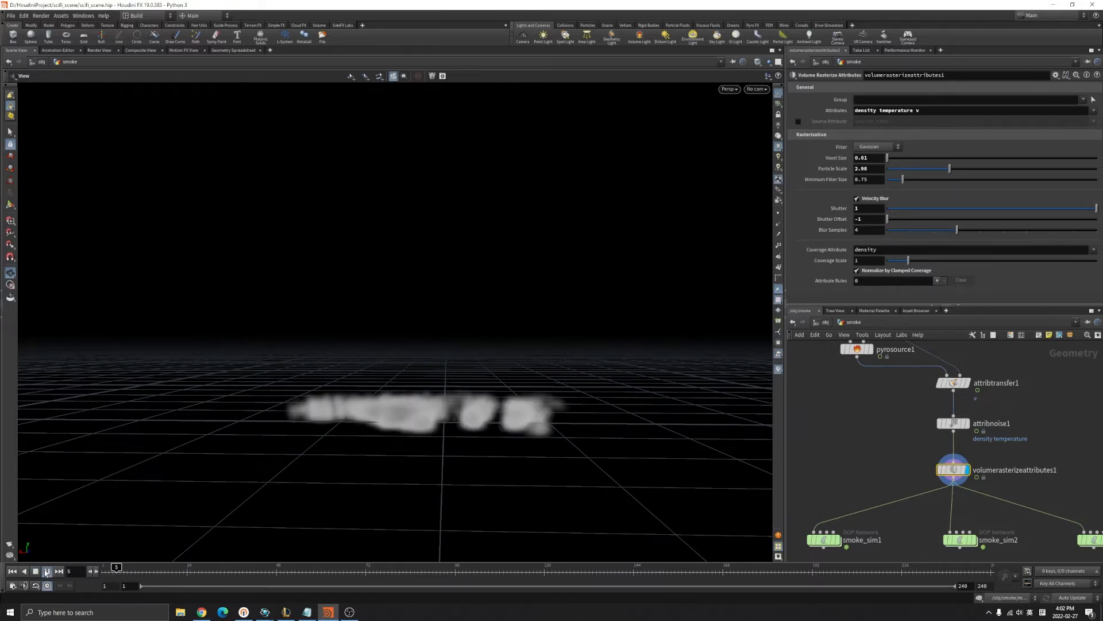
left_click(46, 573)
left_click_drag(333, 416, 455, 461)
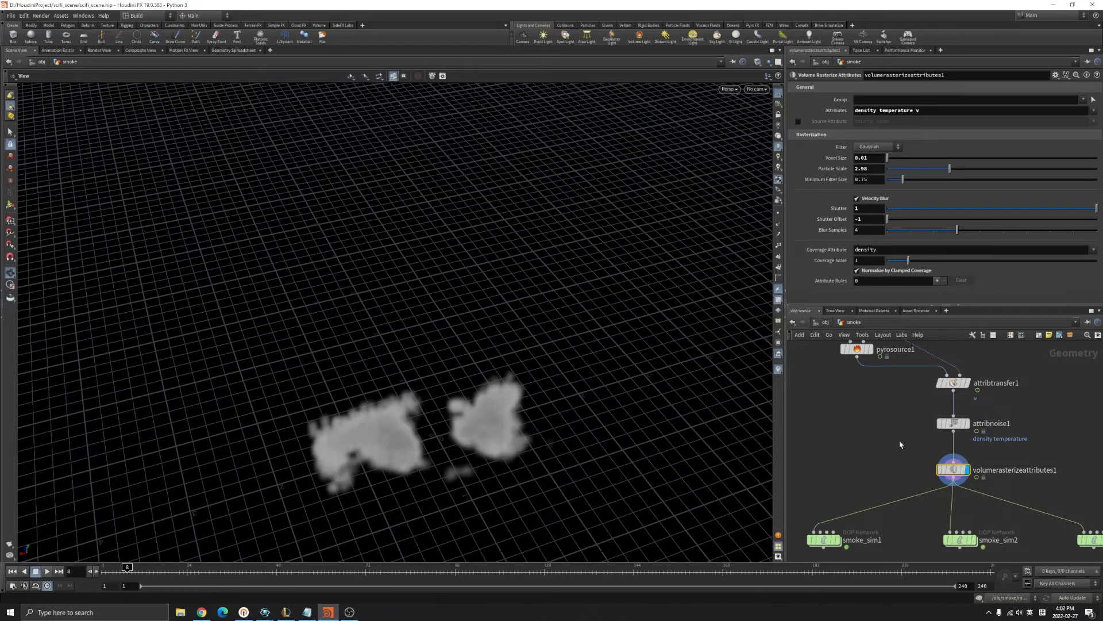
middle_click_drag(859, 478, 879, 419)
scroll(861, 496, "up", 4)
Enter smoke_sim1 and spread out the gasdisturb1 and volumesource1 nodes.
double_click(841, 459)
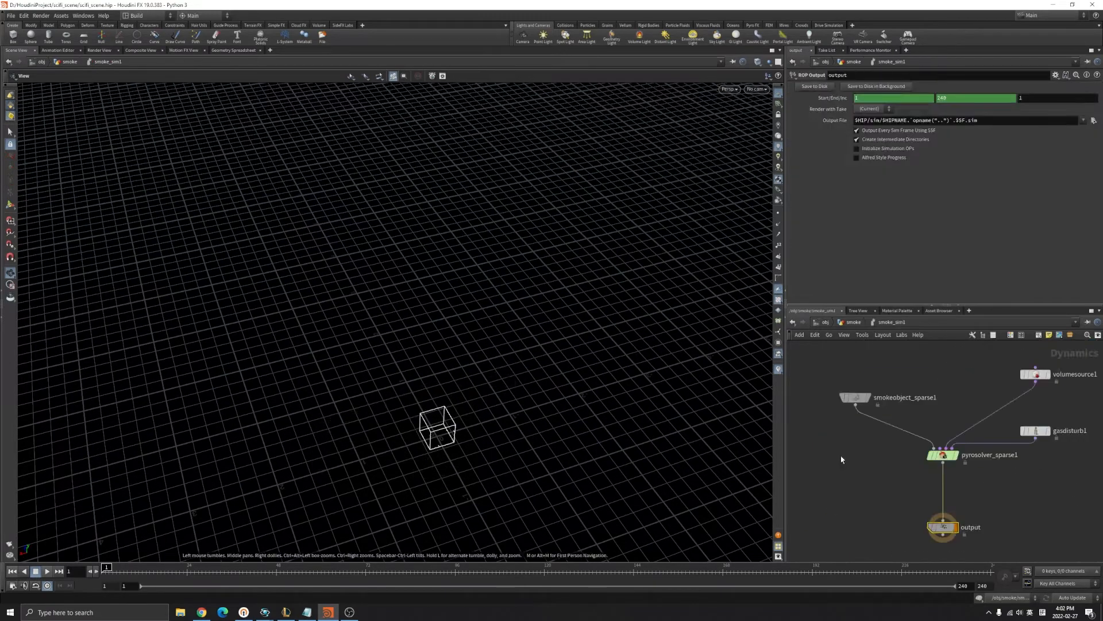
scroll(1028, 446, "up", 2)
middle_click_drag(1029, 408, 980, 449)
left_click_drag(995, 473, 1057, 470)
left_click(988, 400)
left_click_drag(988, 400, 909, 400)
Inspect the smokeobject_sparse1 and volumesource1 source settings.
left_click(877, 498)
middle_click_drag(839, 396, 889, 400)
left_click_drag(801, 382, 866, 466)
left_click(958, 402)
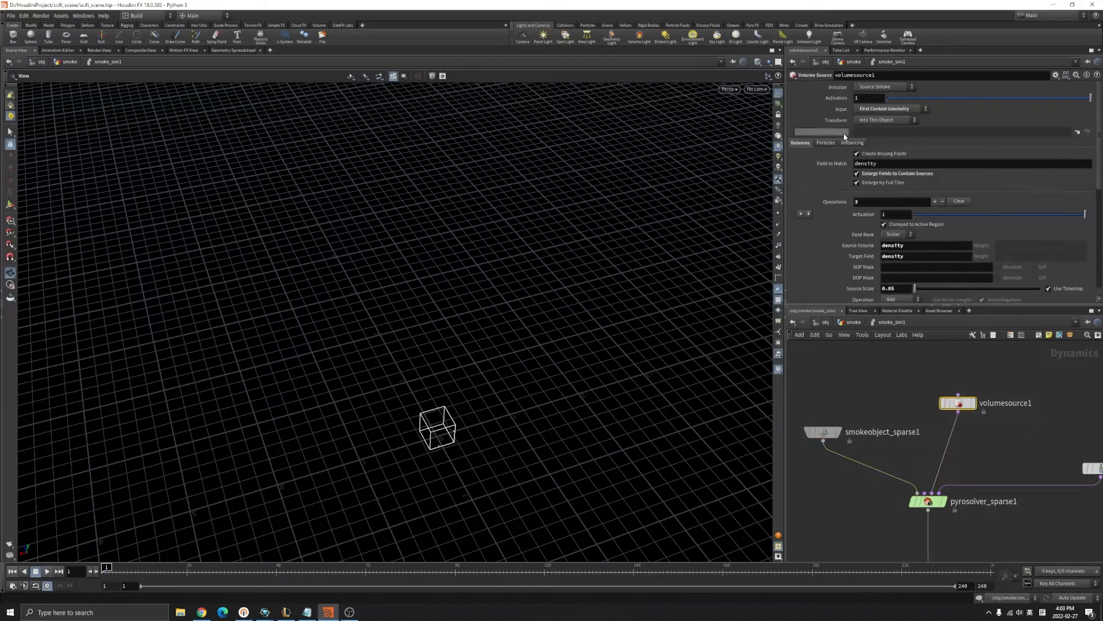
scroll(884, 140, "down", 5)
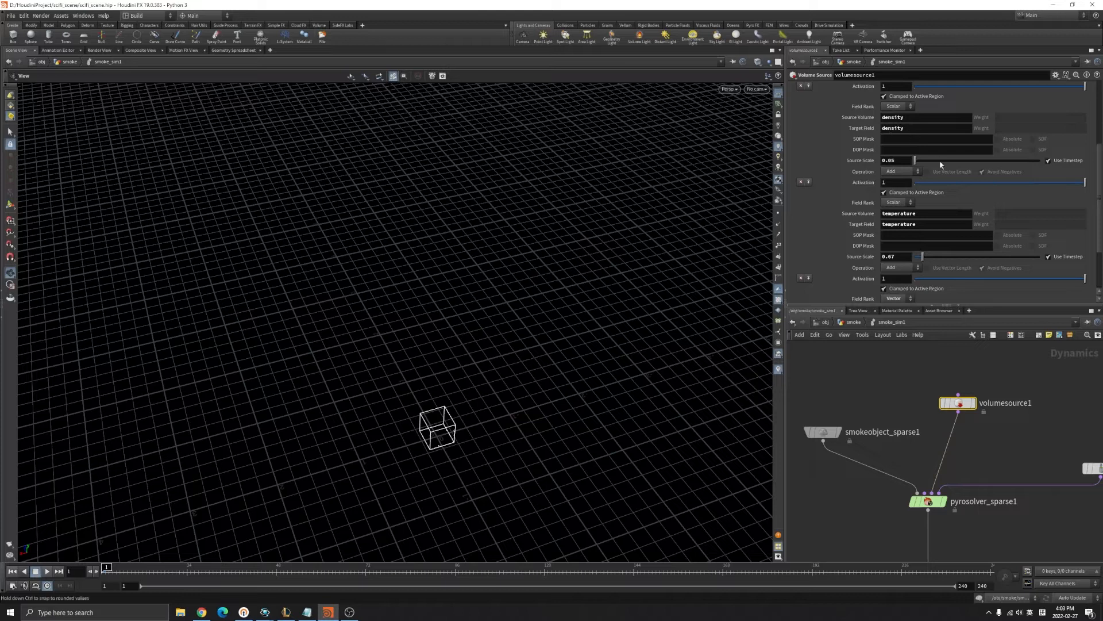
left_click_drag(1101, 186, 1098, 224)
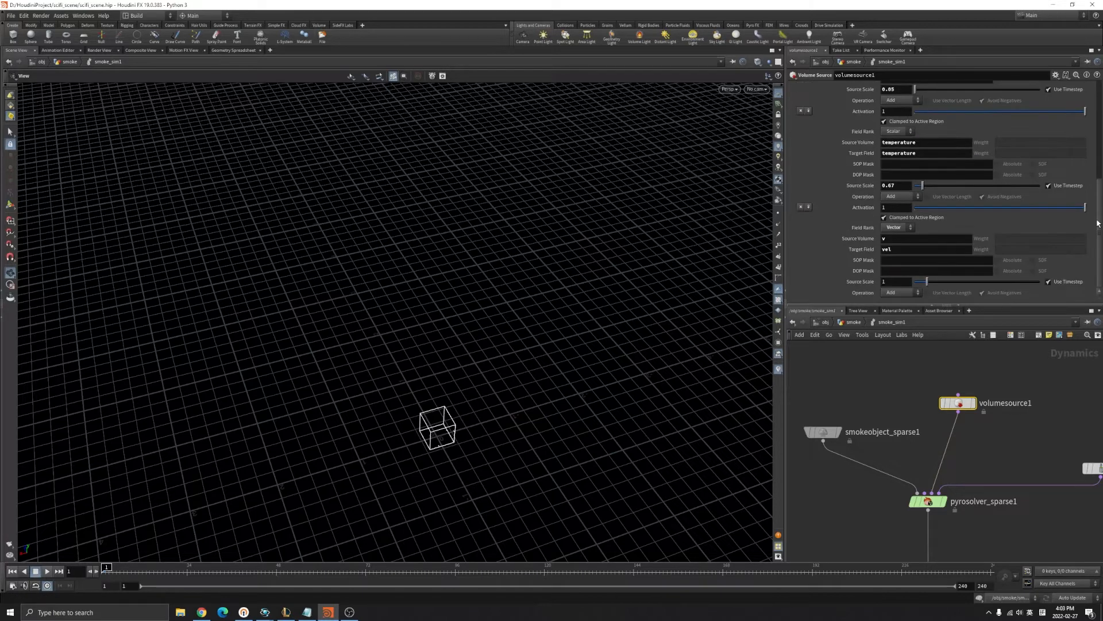
Check pyrosolver_sparse1's Reference Temp 500 and Shape settings, then select gasdisturb1.
middle_click_drag(990, 477, 985, 456)
left_click_drag(855, 461, 951, 512)
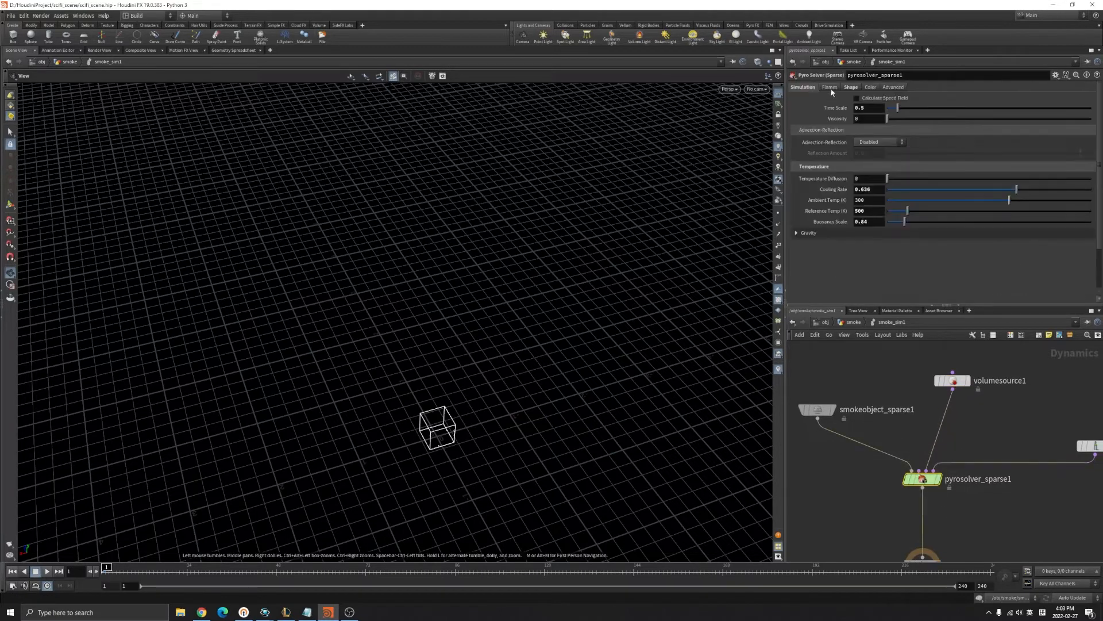
left_click_drag(829, 209, 817, 211)
left_click(851, 87)
middle_click_drag(971, 441, 862, 450)
left_click(985, 454)
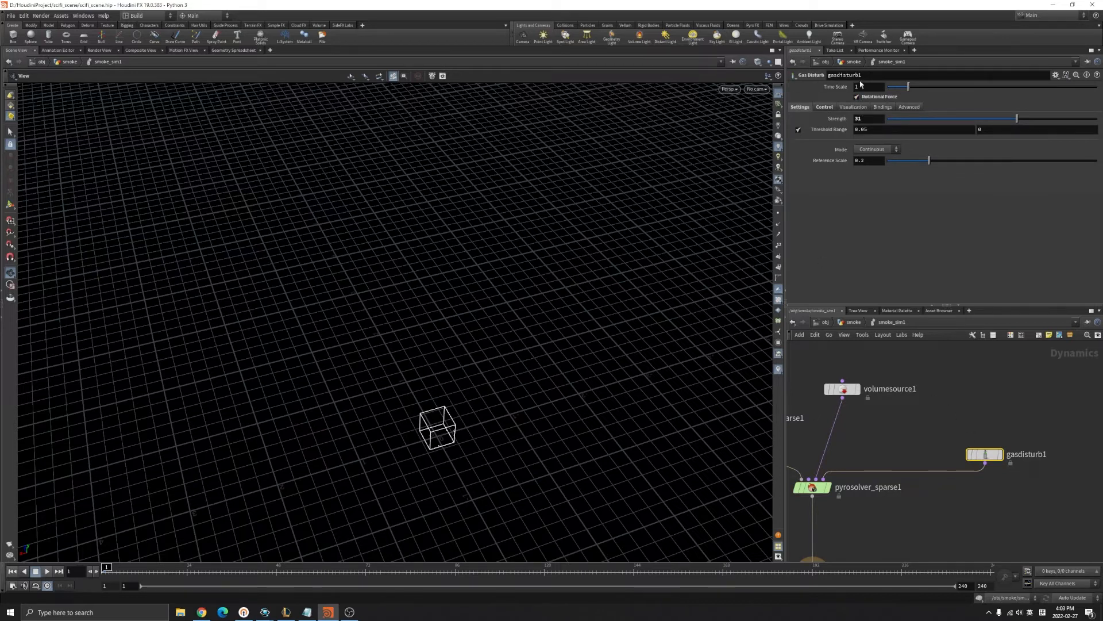
Return to the smoke network and select smoke_sim1, smoke_sim2 and smoke_sim3.
left_click(851, 323)
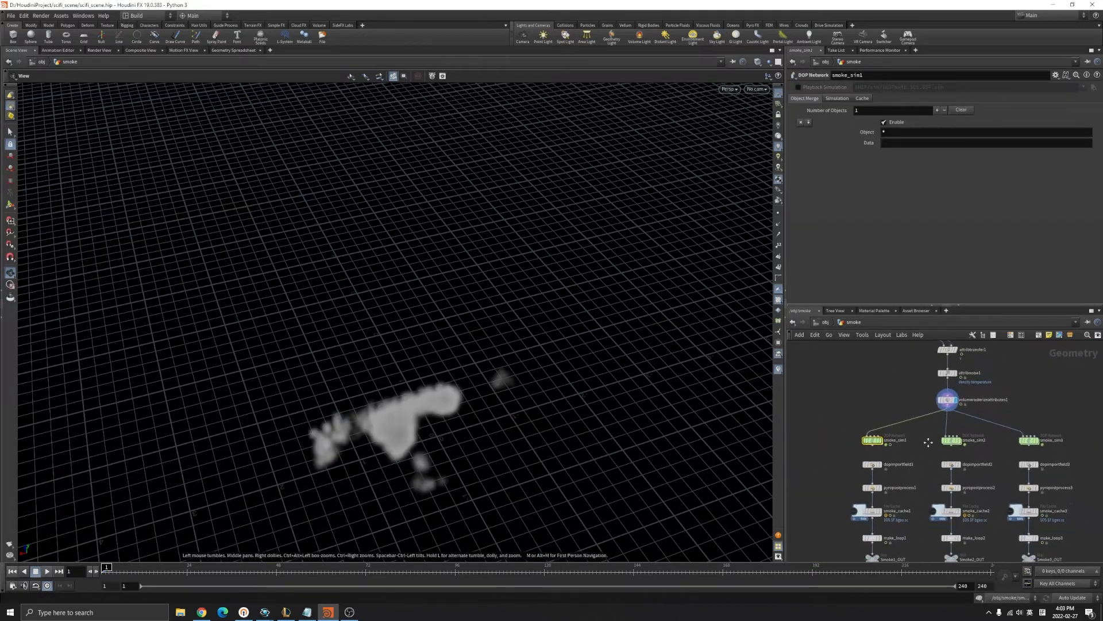
left_click(968, 430)
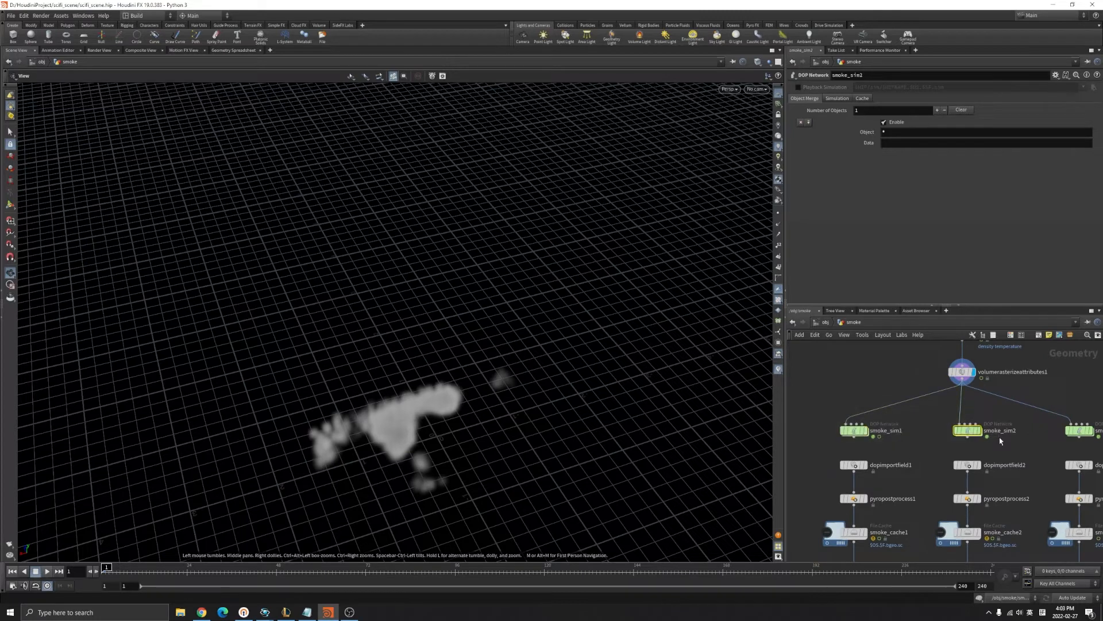
middle_click_drag(1044, 436, 989, 432)
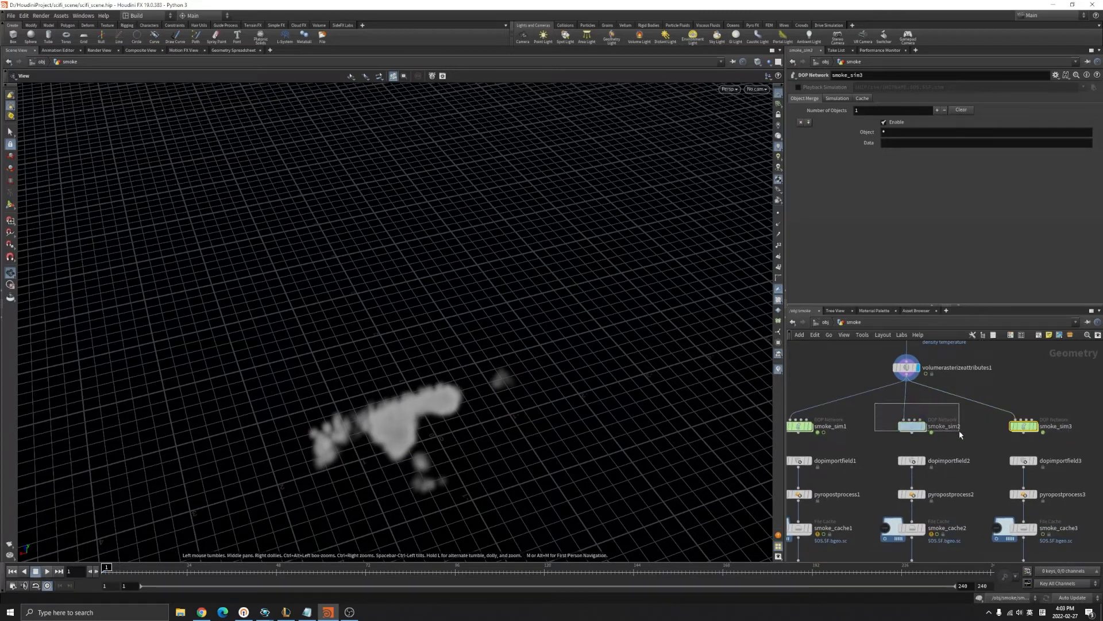
left_click_drag(991, 416, 1079, 433)
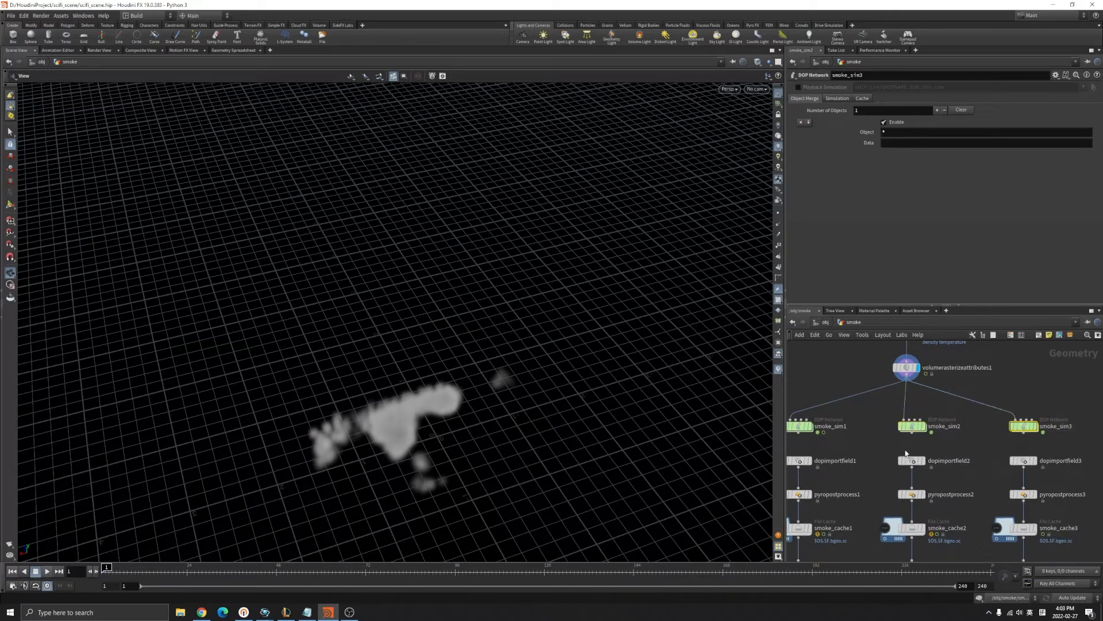
middle_click_drag(857, 448, 901, 445)
scroll(915, 427, "up", 2)
left_click_drag(813, 378, 1102, 441)
middle_click_drag(895, 444, 920, 397)
scroll(920, 397, "down", 2)
scroll(876, 404, "up", 2)
Confirm dopimportfield1's DOP Node points to smoke_sim1's smoke object.
left_click_drag(810, 400, 910, 422)
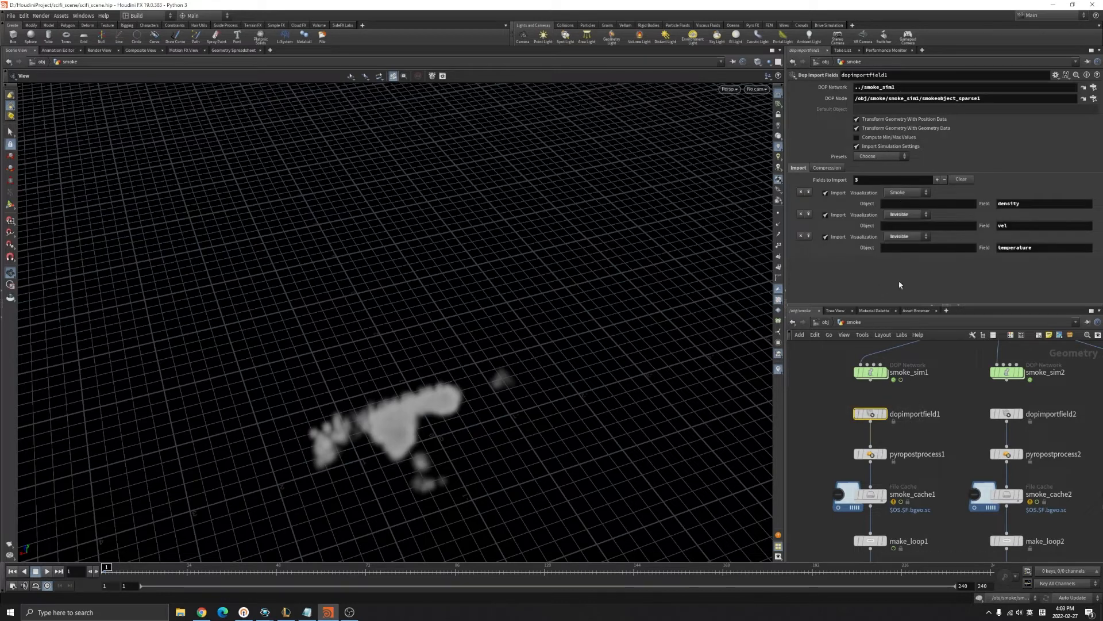
mouse_move(874, 379)
left_click_drag(871, 372, 898, 90)
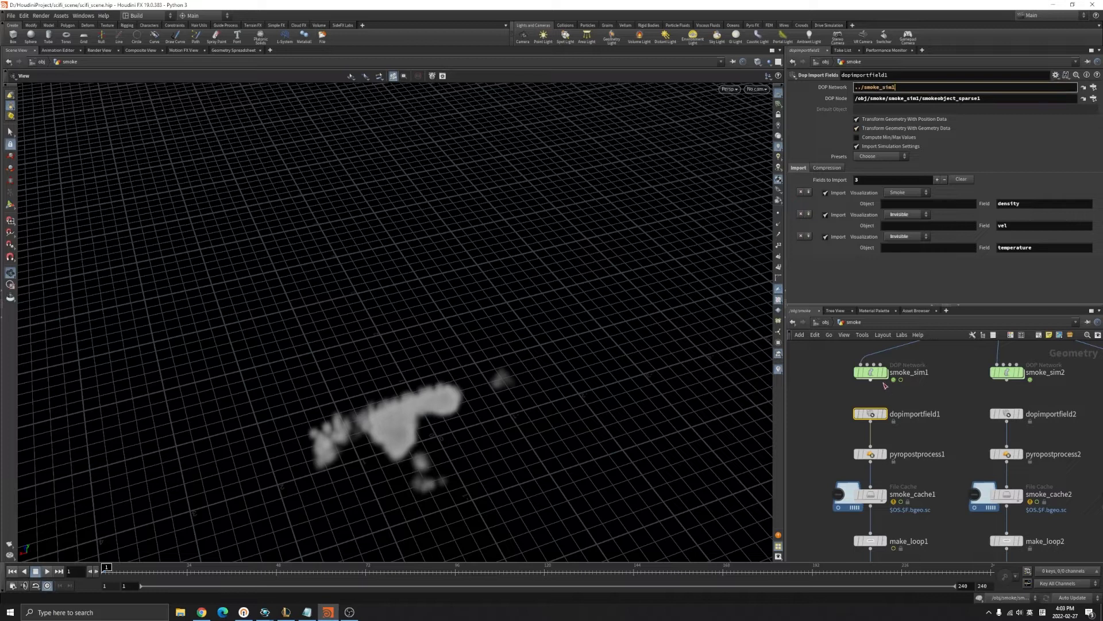
double_click(870, 372)
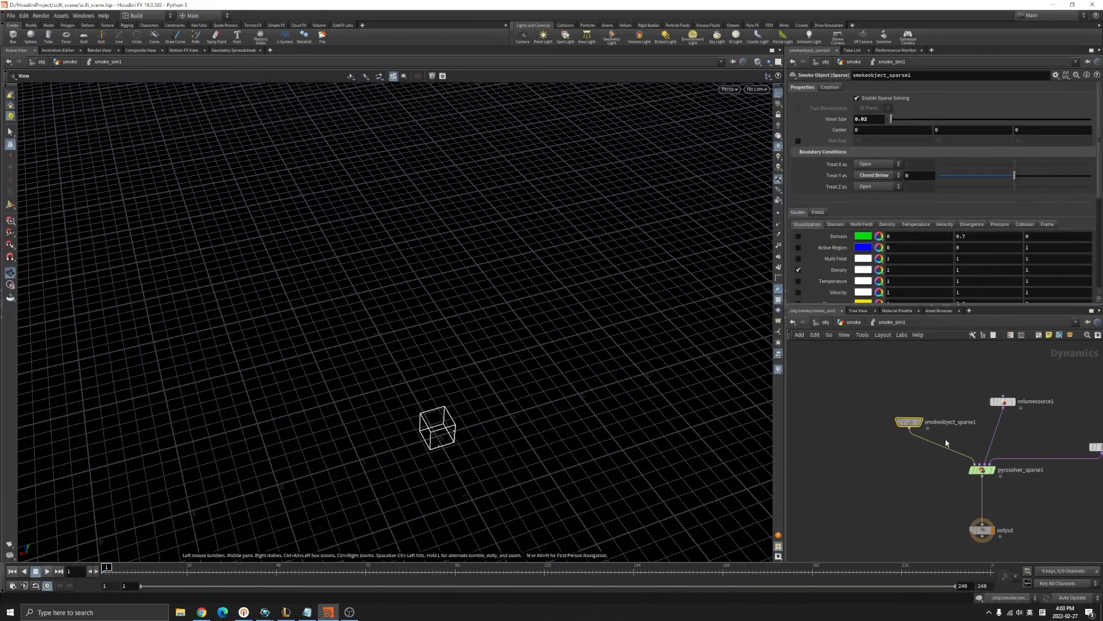
left_click(853, 323)
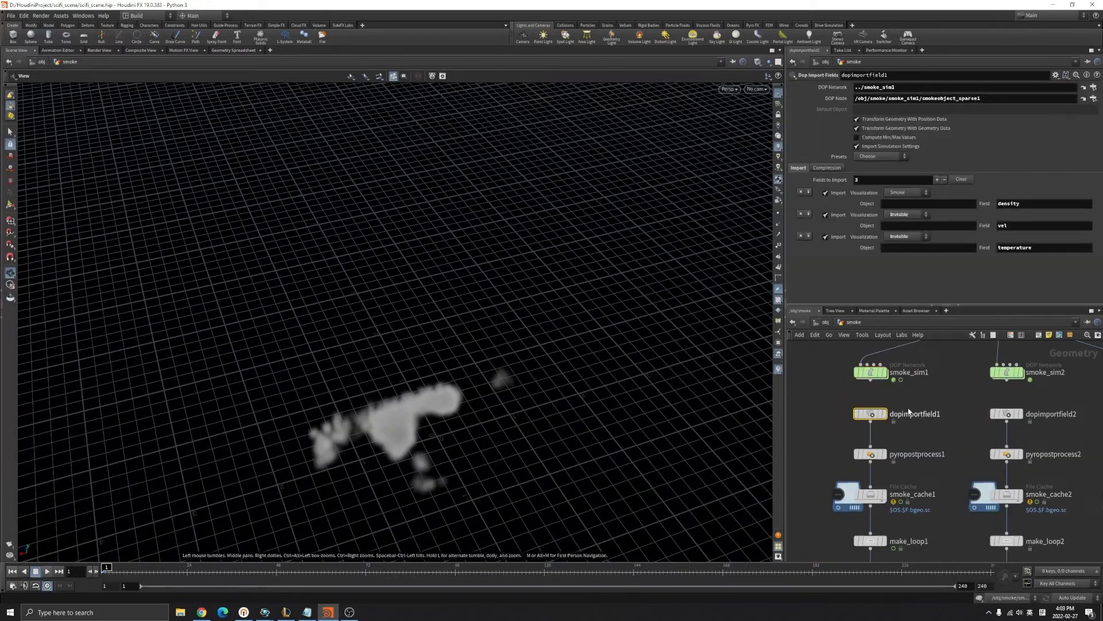
left_click(951, 393)
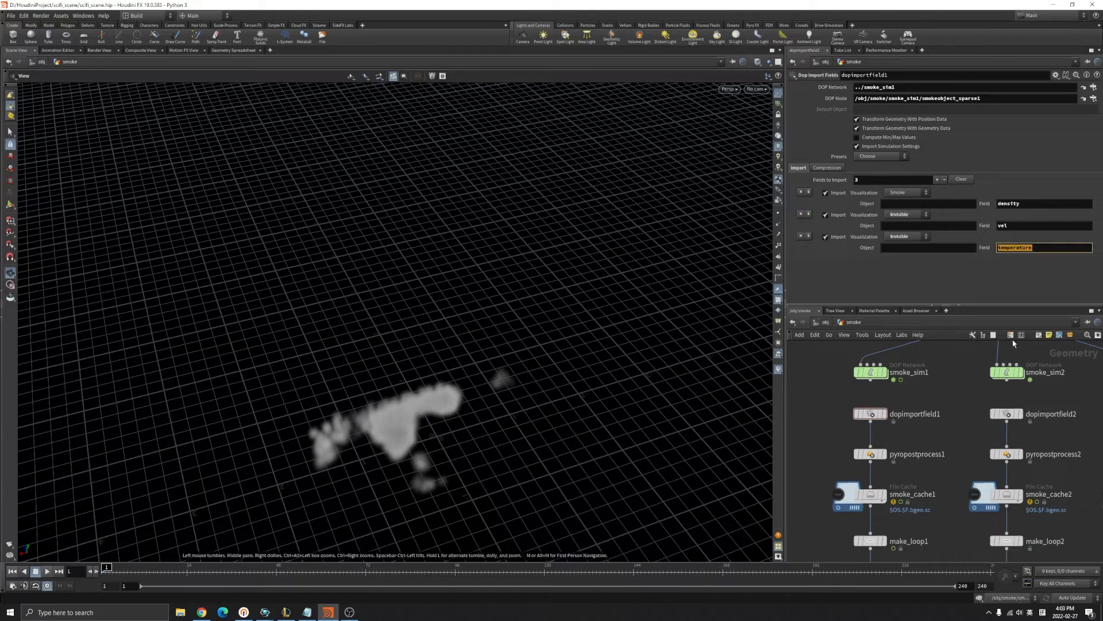
Confirm dopimportfield2's DOP Node path ../smoke_sim2 and its smokeobject_sparse1.
middle_click_drag(969, 410, 912, 407)
left_click_drag(907, 350, 1084, 385)
left_click(997, 406)
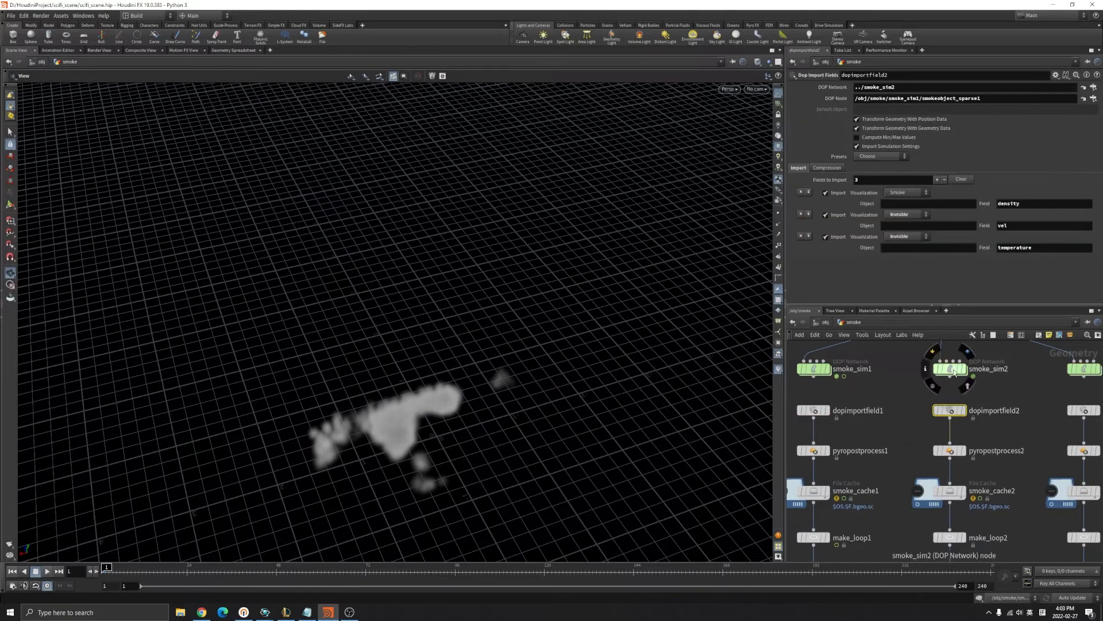
left_click_drag(900, 87, 836, 84)
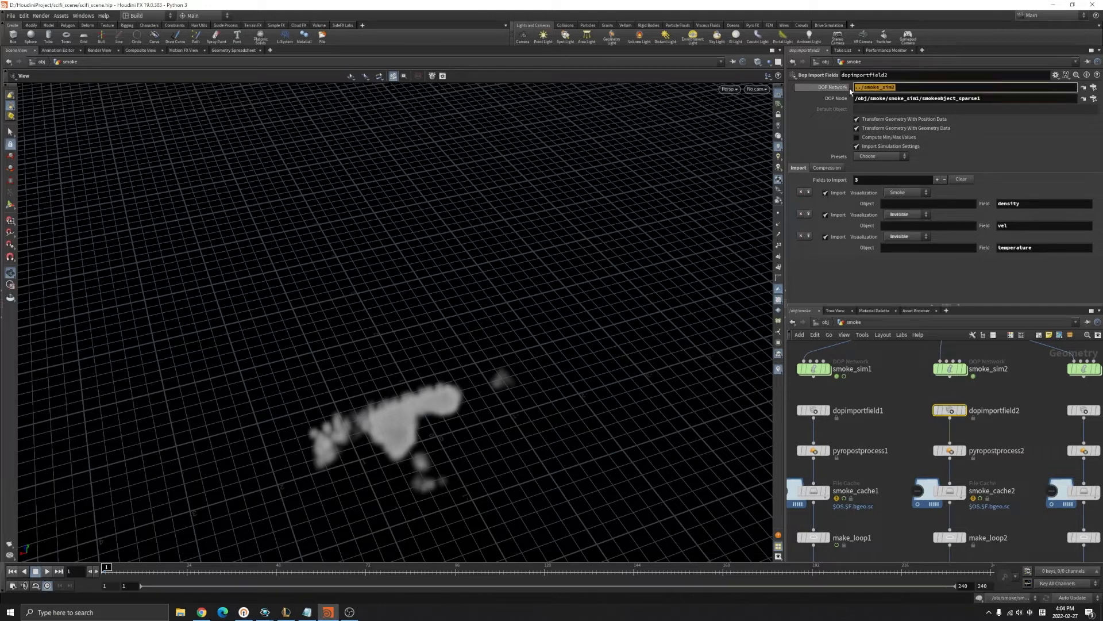
double_click(951, 370)
left_click_drag(834, 372, 898, 424)
left_click(854, 323)
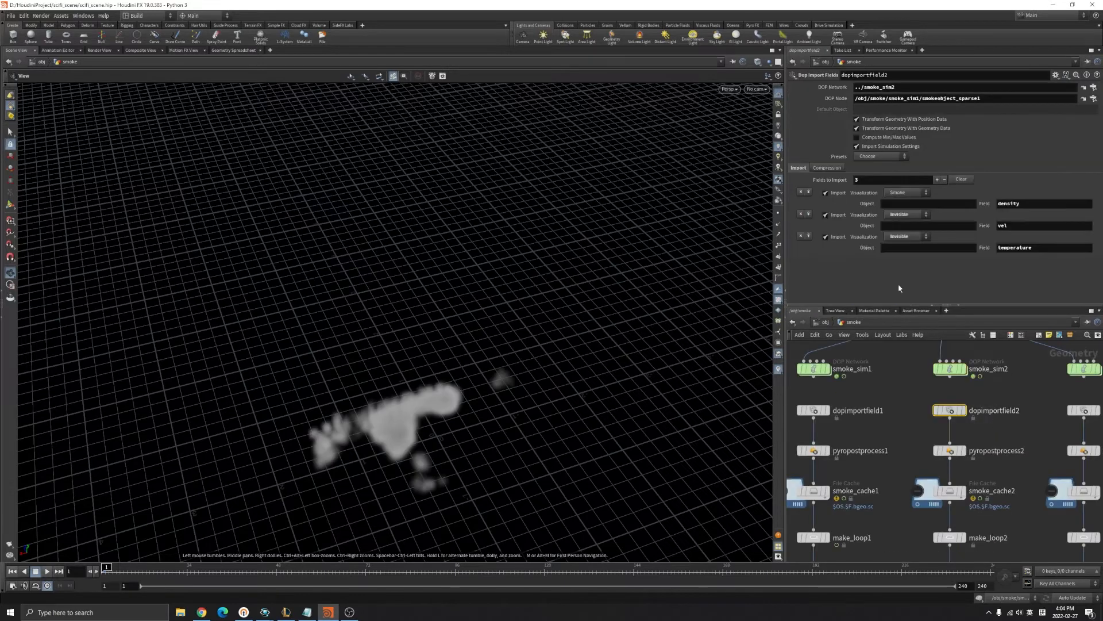
double_click(977, 97)
Select pyropostprocess1 to see its 16-bit VDB, Voxel Size Scale 2 settings.
left_click(1029, 394)
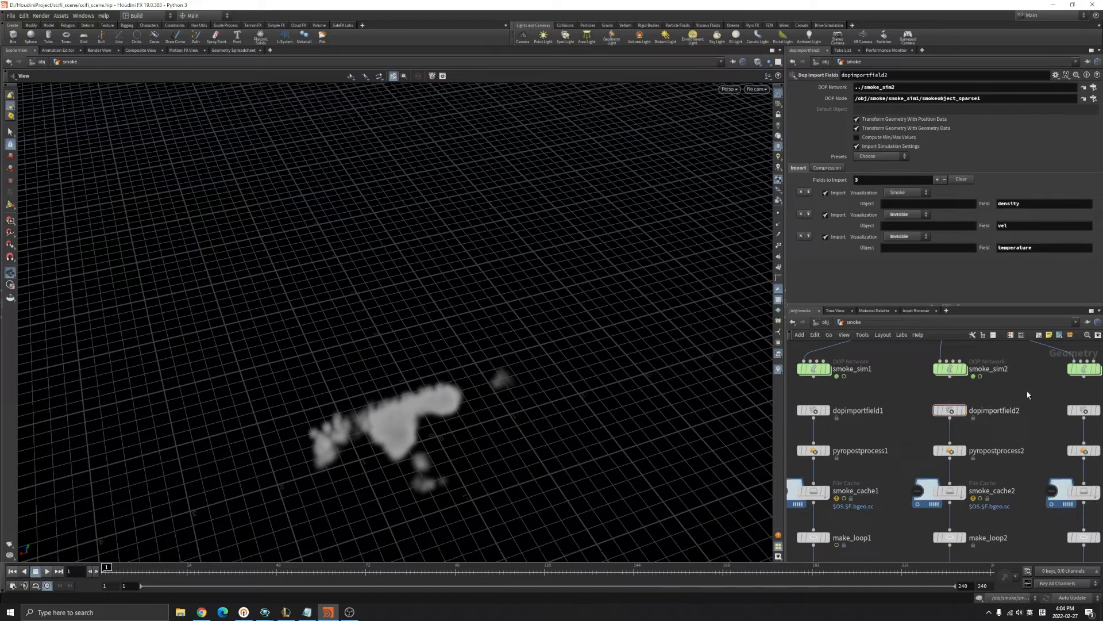
scroll(1060, 366, "down", 3)
scroll(959, 444, "up", 2)
left_click(886, 420)
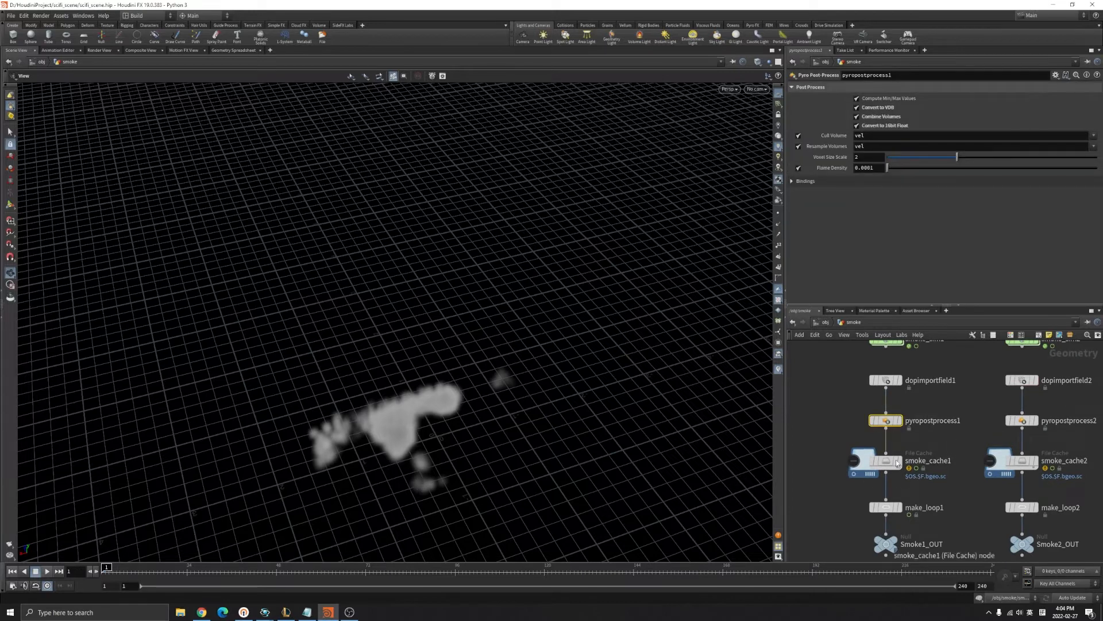
Verify smoke_cache1's Start 24 and End 144 frames and set its display flag.
left_click(860, 458)
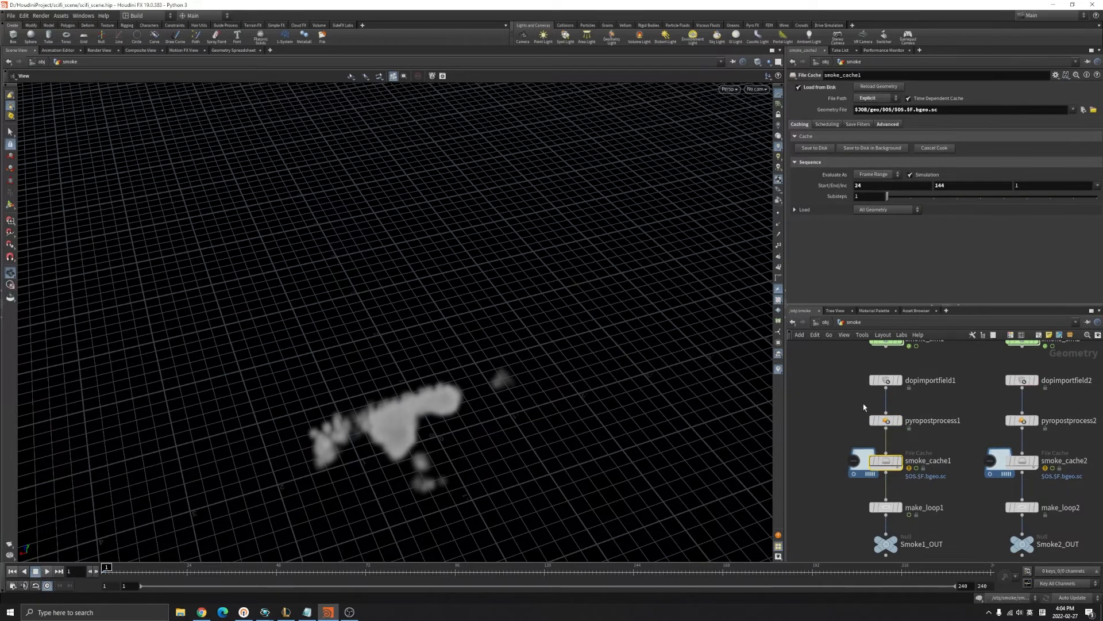
left_click(885, 420)
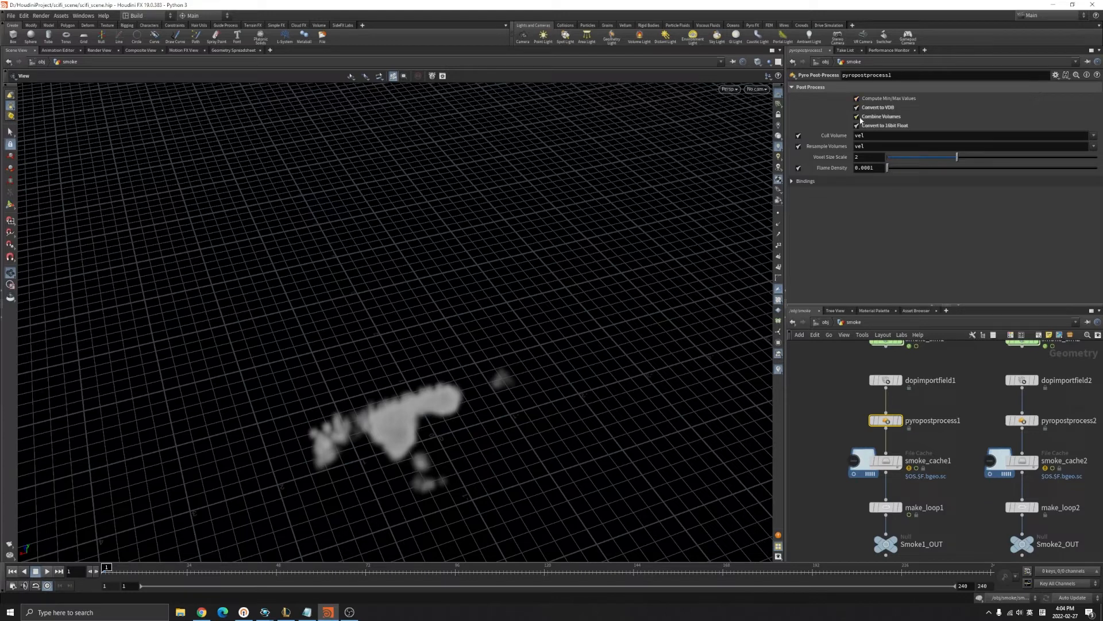
middle_click_drag(945, 431, 910, 394)
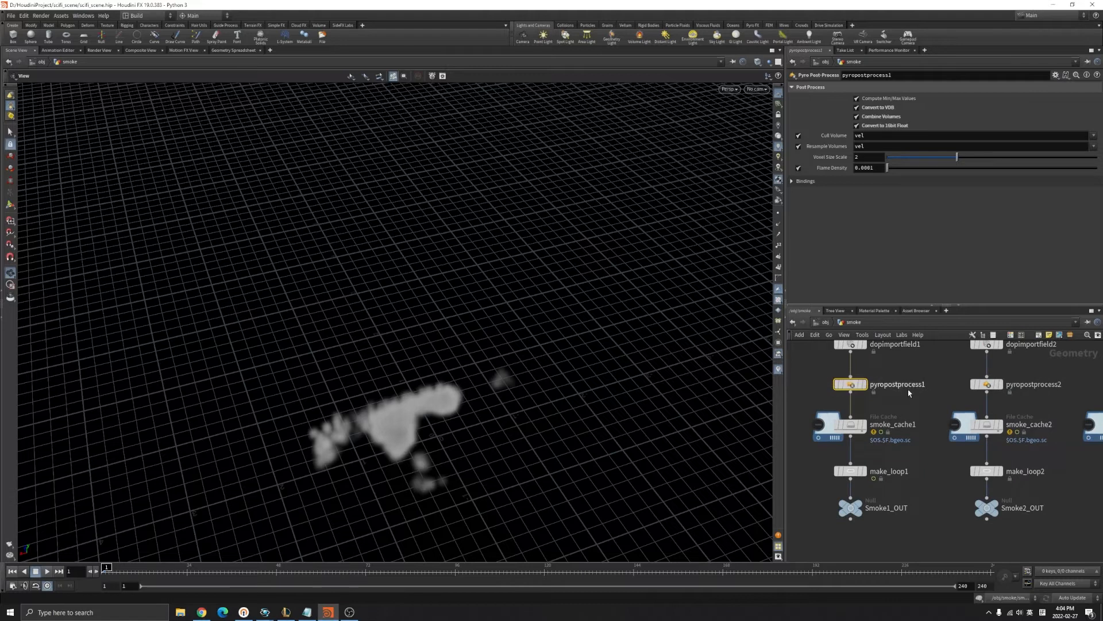
scroll(909, 393, "down", 1)
left_click(878, 425)
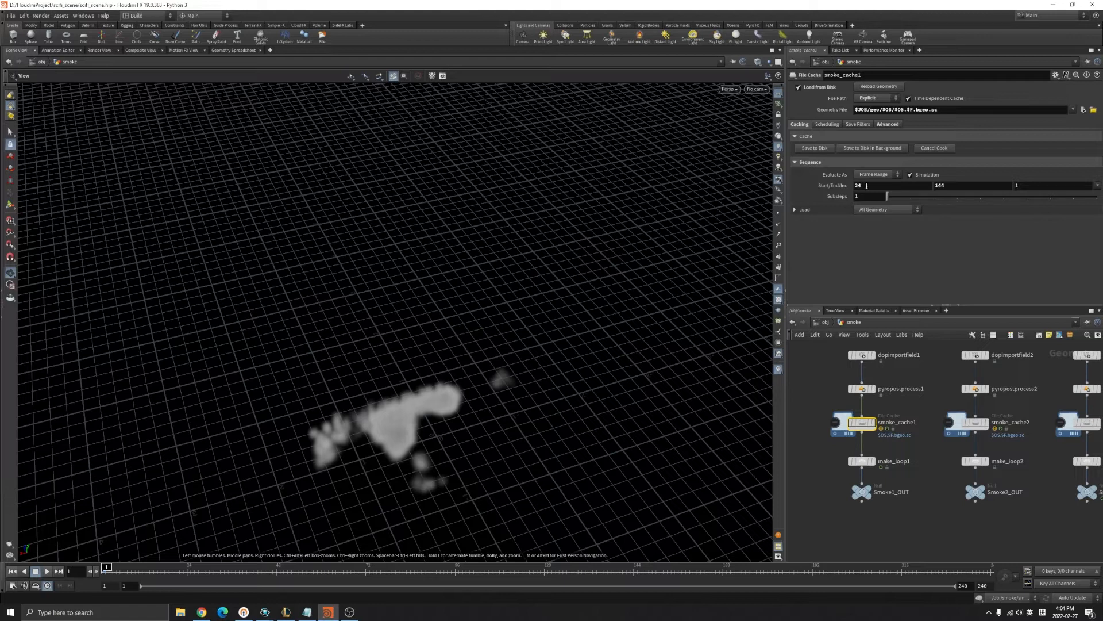
double_click(874, 186)
double_click(952, 185)
left_click(869, 186)
scroll(917, 406, "down", 2)
scroll(923, 413, "up", 2)
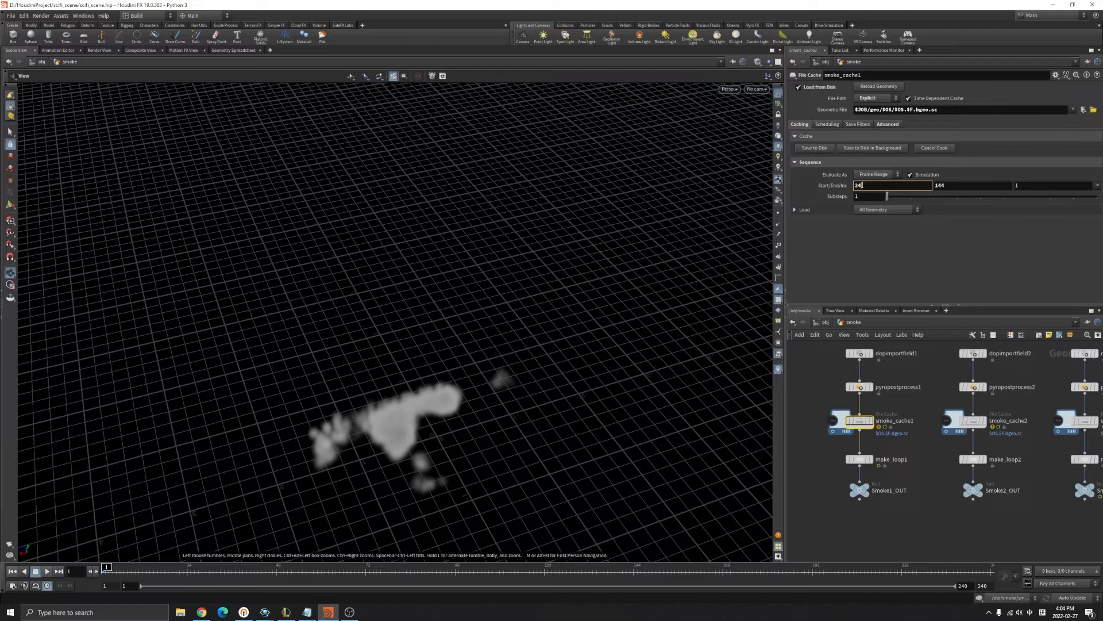
left_click_drag(965, 185, 931, 187)
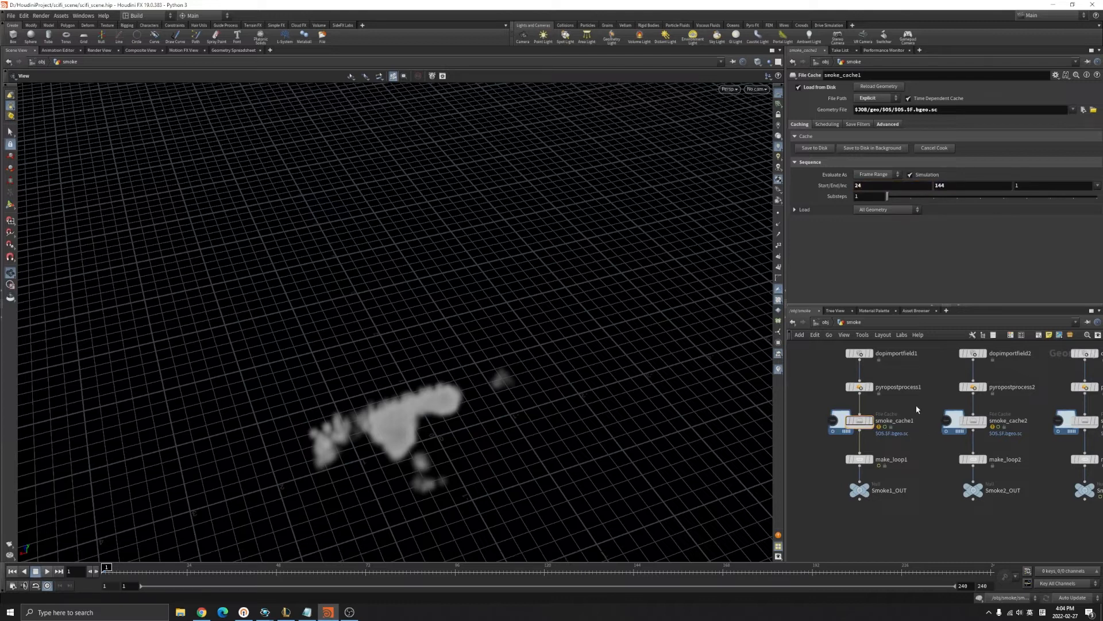
left_click(869, 420)
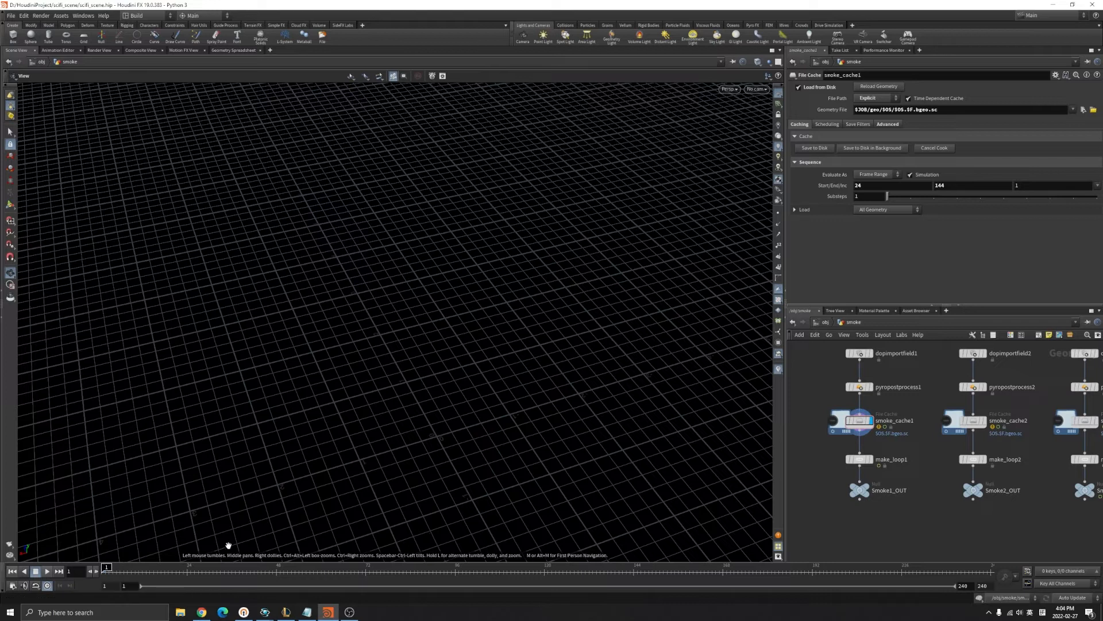
Tumble to a low angle and scrub through smoke_cache1's cached smoke.
left_click(764, 90)
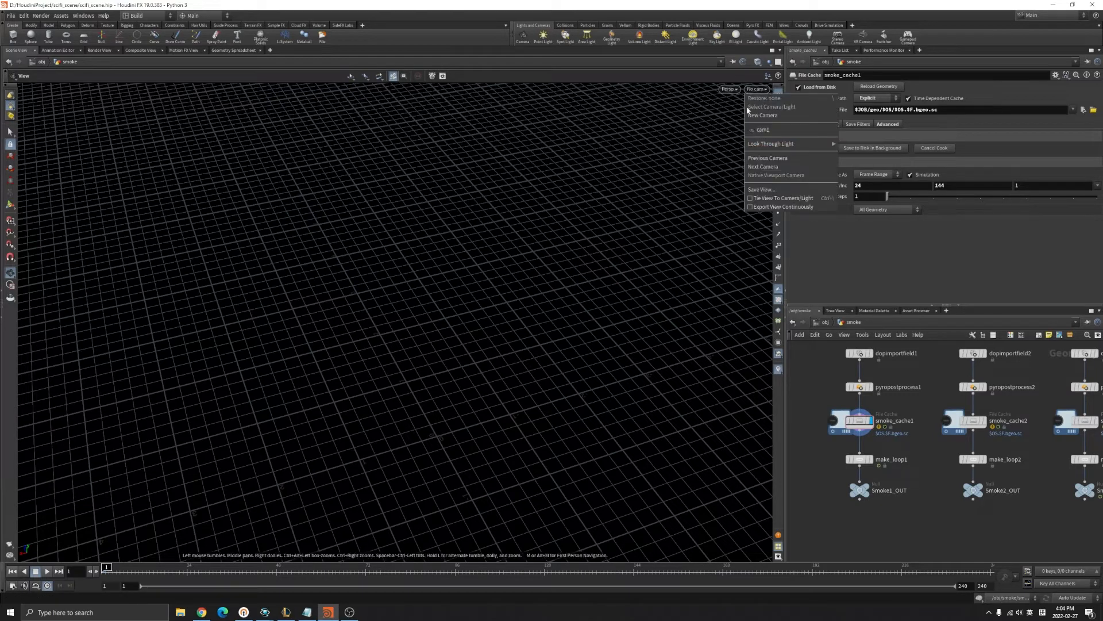
left_click(758, 91)
left_click_drag(554, 391, 483, 290)
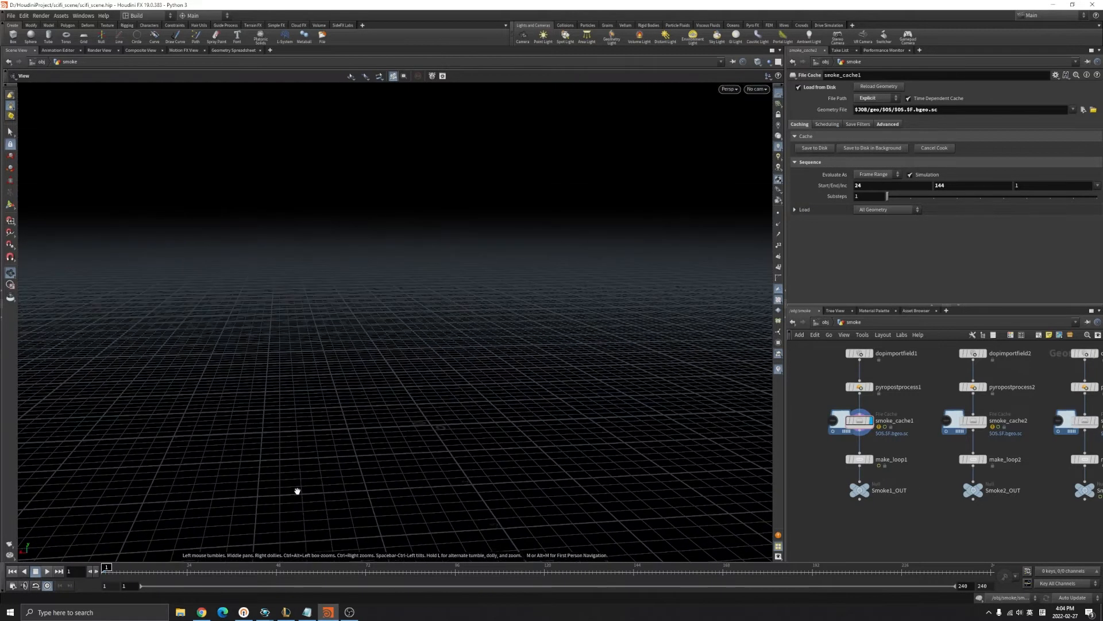
mouse_move(102, 568)
left_mouse_down()
mouse_move(867, 557)
mouse_move(633, 572)
left_mouse_up()
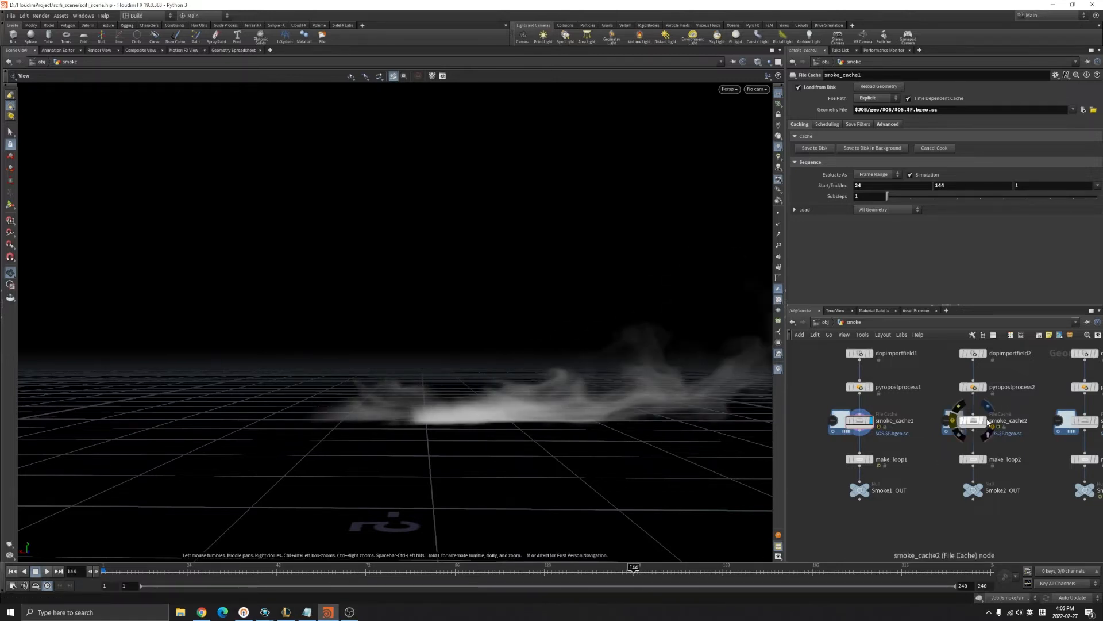
Display and scrub smoke_cache2, then smoke_cache3, from frame 24.
left_click(982, 420)
left_click_drag(188, 570, 633, 572)
middle_click_drag(1023, 425, 915, 436)
left_click(984, 431)
left_click_drag(188, 570, 600, 570)
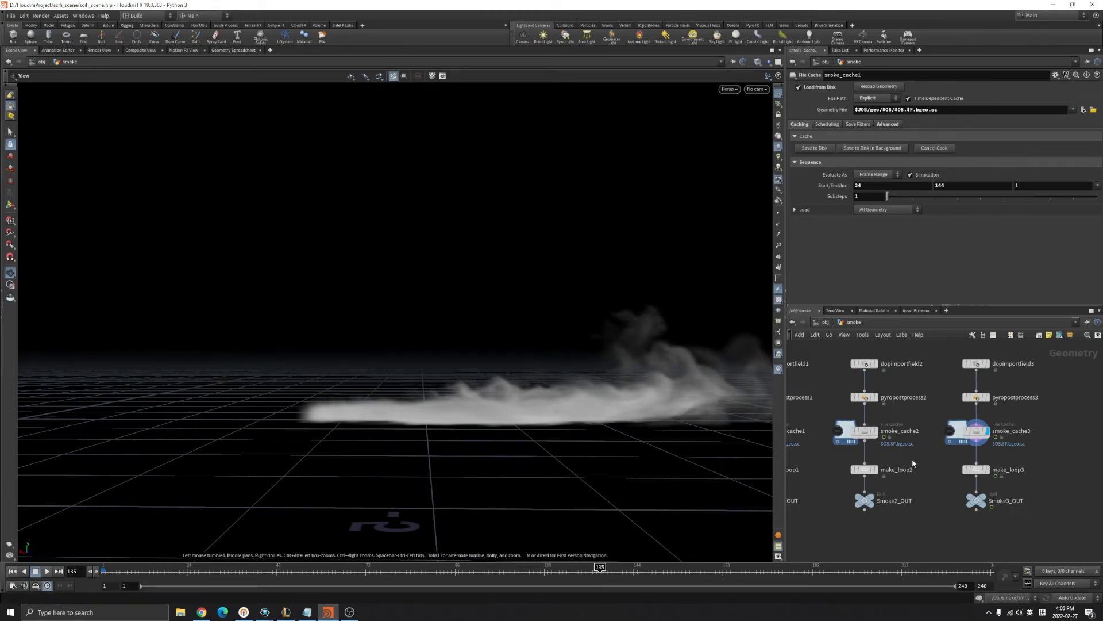
middle_click_drag(836, 463, 872, 467)
Display make_loop1, keeping its Input Type as Volume or VDB.
left_click(830, 458)
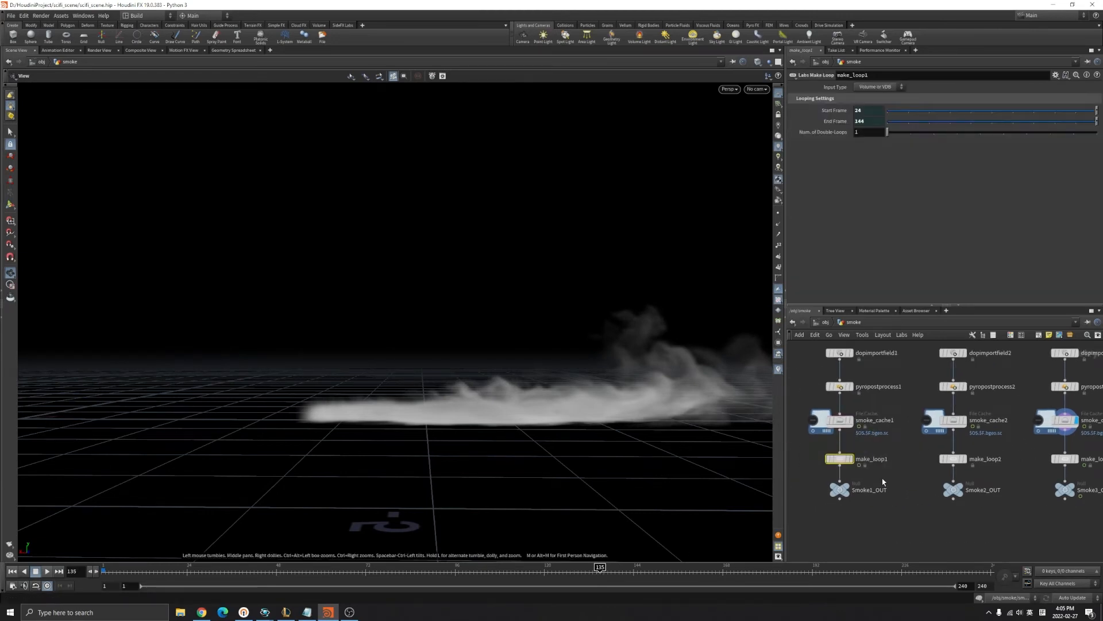
left_click(852, 459)
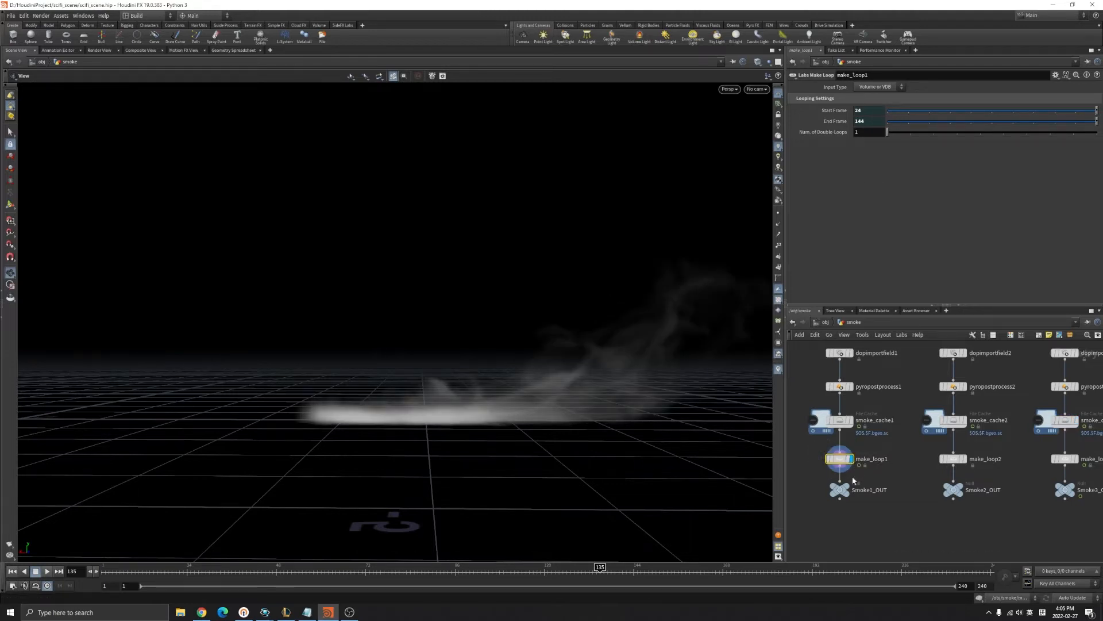
scroll(854, 481, "up", 2)
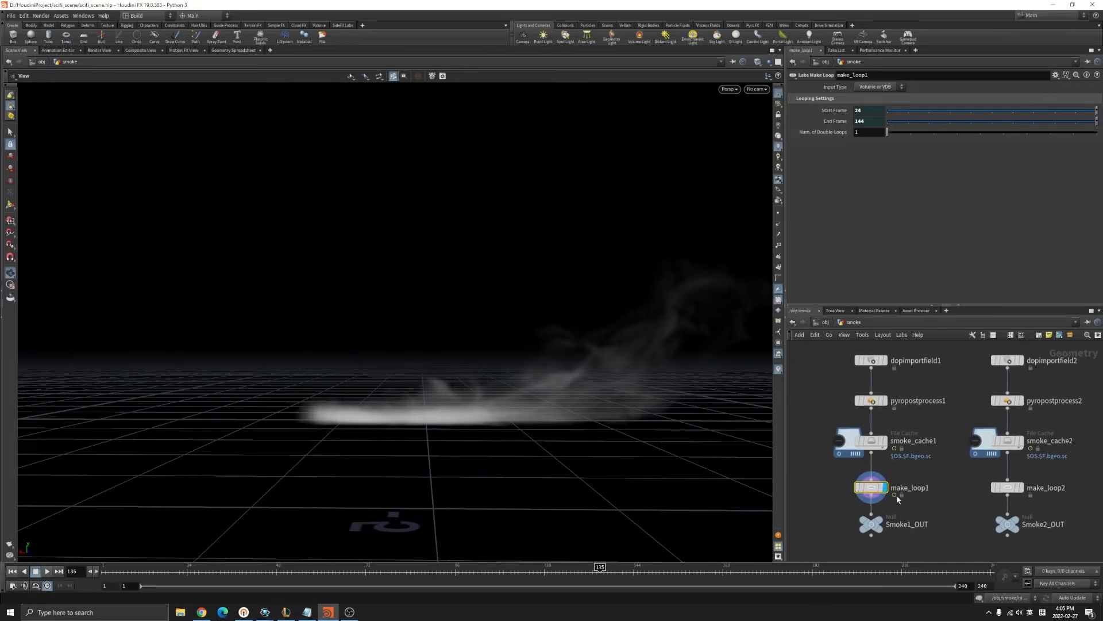
left_click(869, 87)
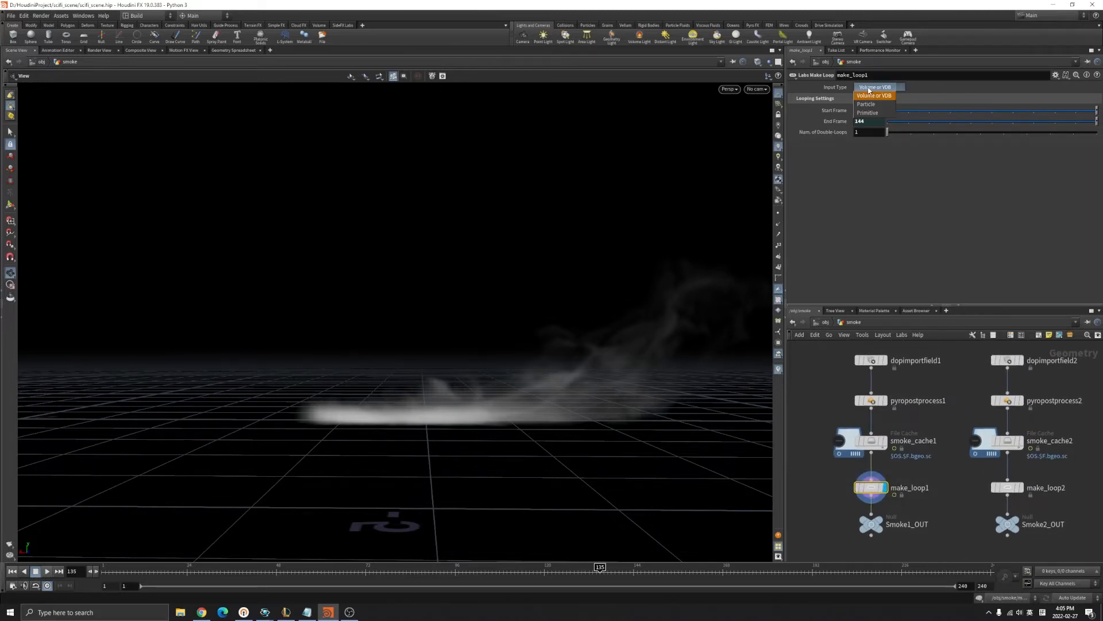
left_click(869, 89)
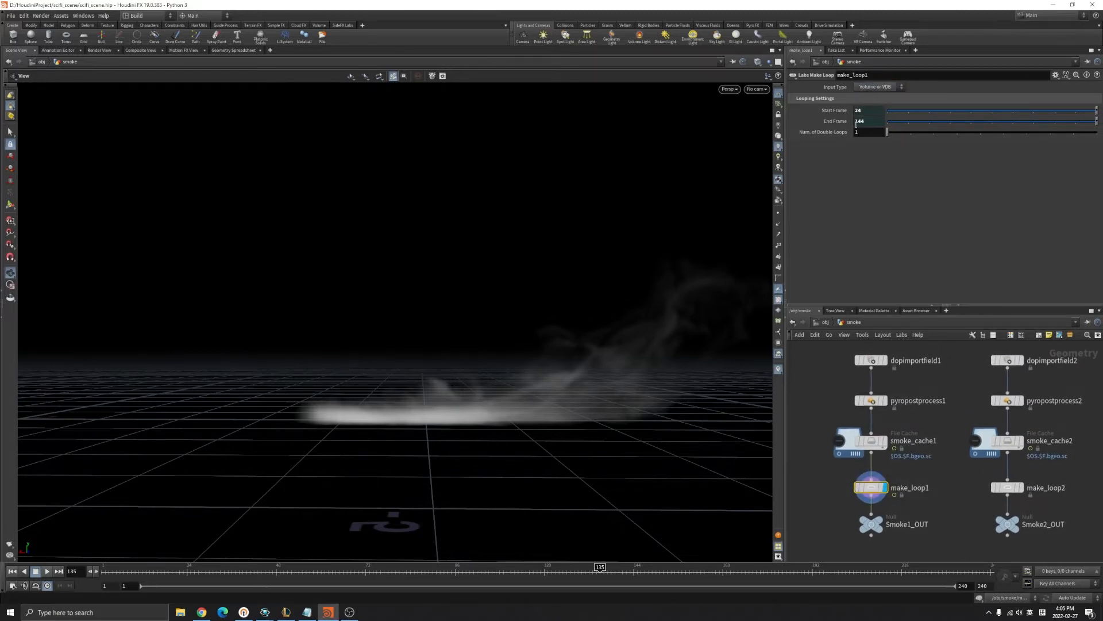
Play the looped smoke from the start, pause near frame 84, and orbit around it.
left_click(13, 572)
left_click(48, 571)
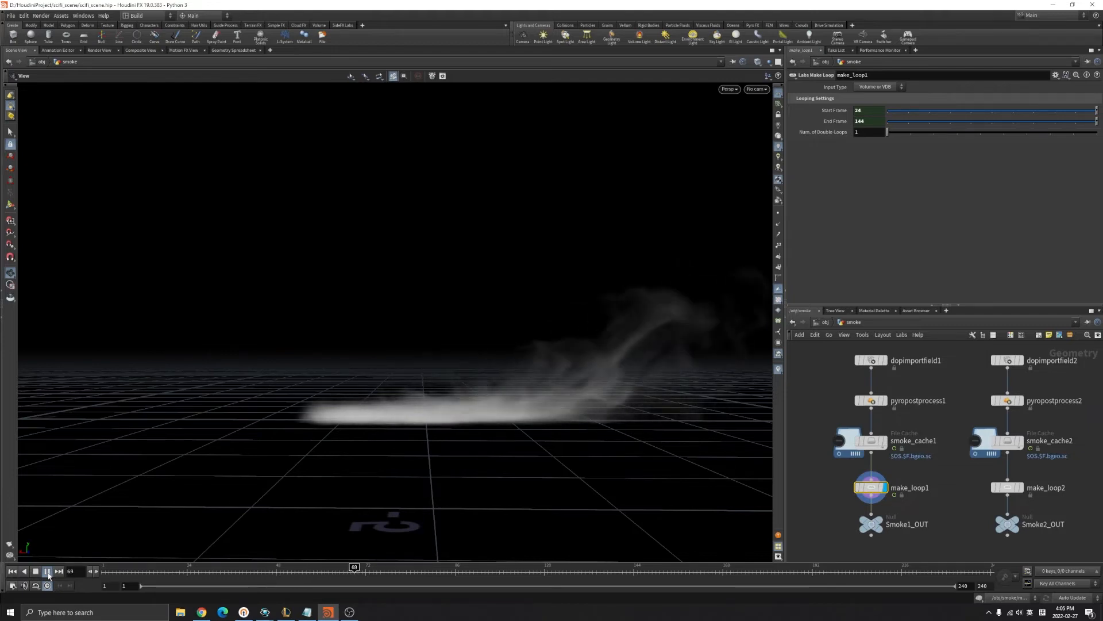
left_click(47, 571)
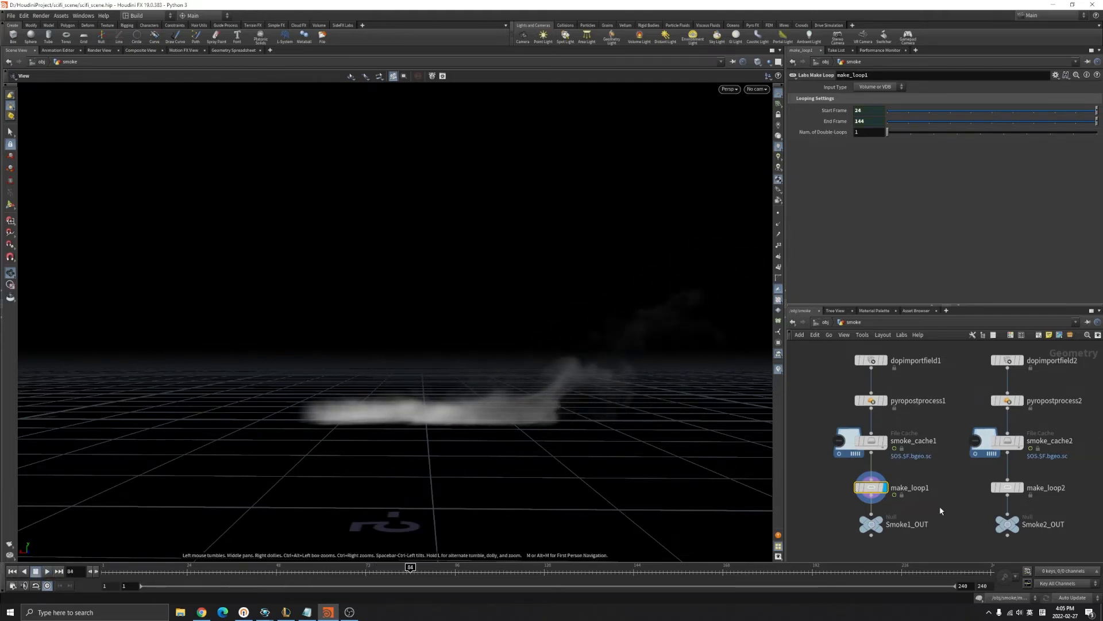
scroll(940, 506, "down", 2)
mouse_move(591, 439)
left_mouse_down()
mouse_move(561, 430)
mouse_move(510, 372)
left_mouse_up()
scroll(822, 469, "down", 1)
Look through cam1, then frame the smoke and orbit to a near-level view.
left_click(754, 89)
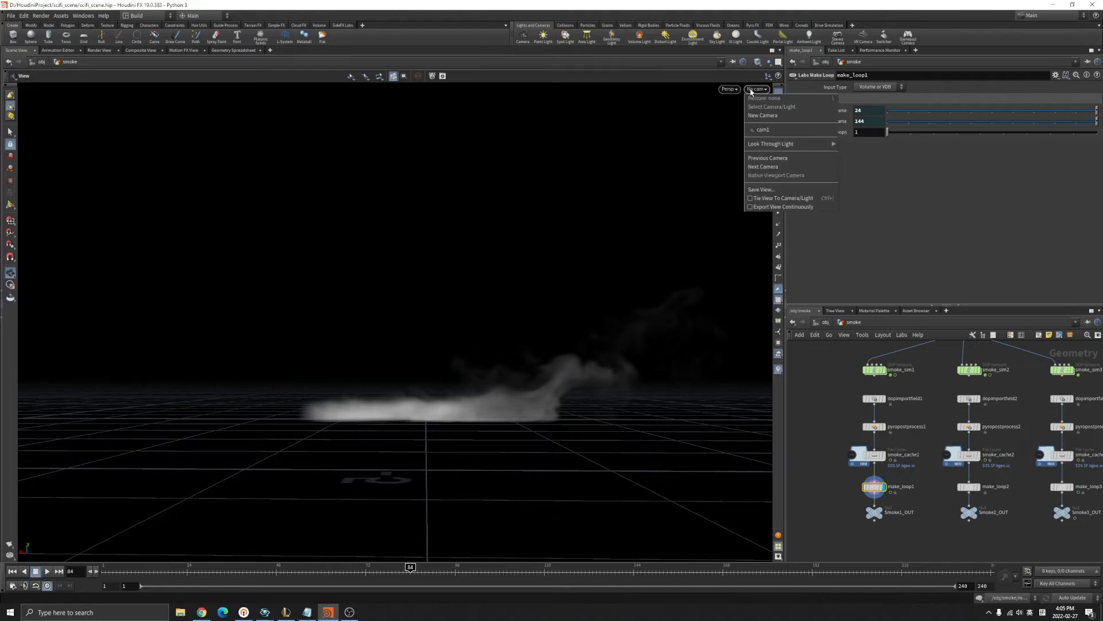
left_click(758, 133)
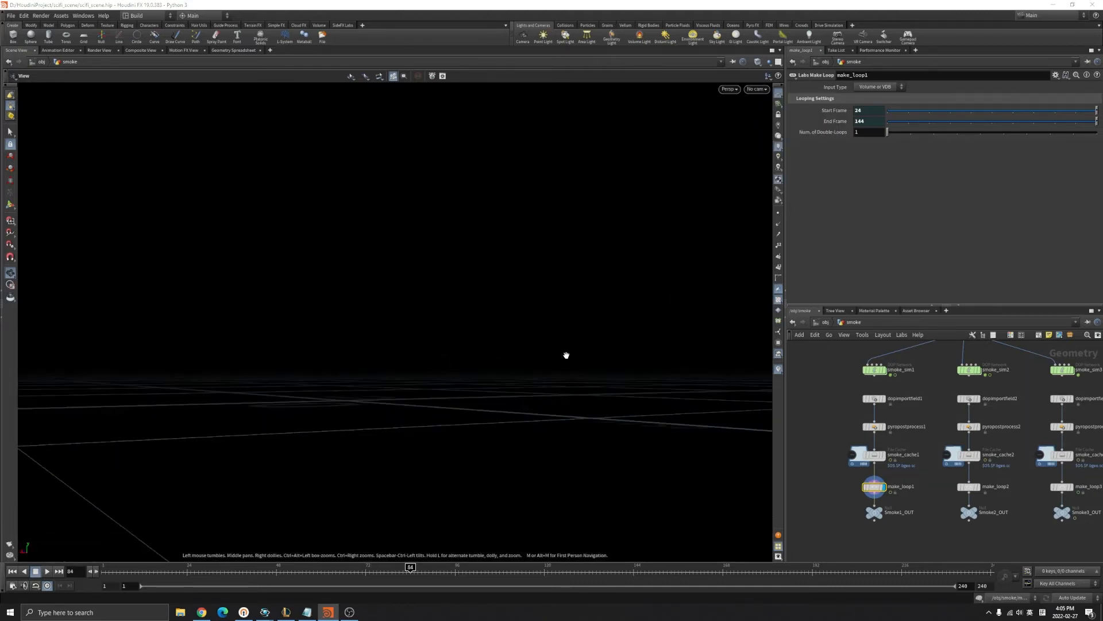
key("f")
mouse_move(476, 417)
left_mouse_down()
mouse_move(345, 385)
mouse_move(410, 368)
left_mouse_up()
left_click_drag(700, 388, 397, 361)
Switch to the Front view, hide the grid, and centre the smoke.
left_click(729, 89)
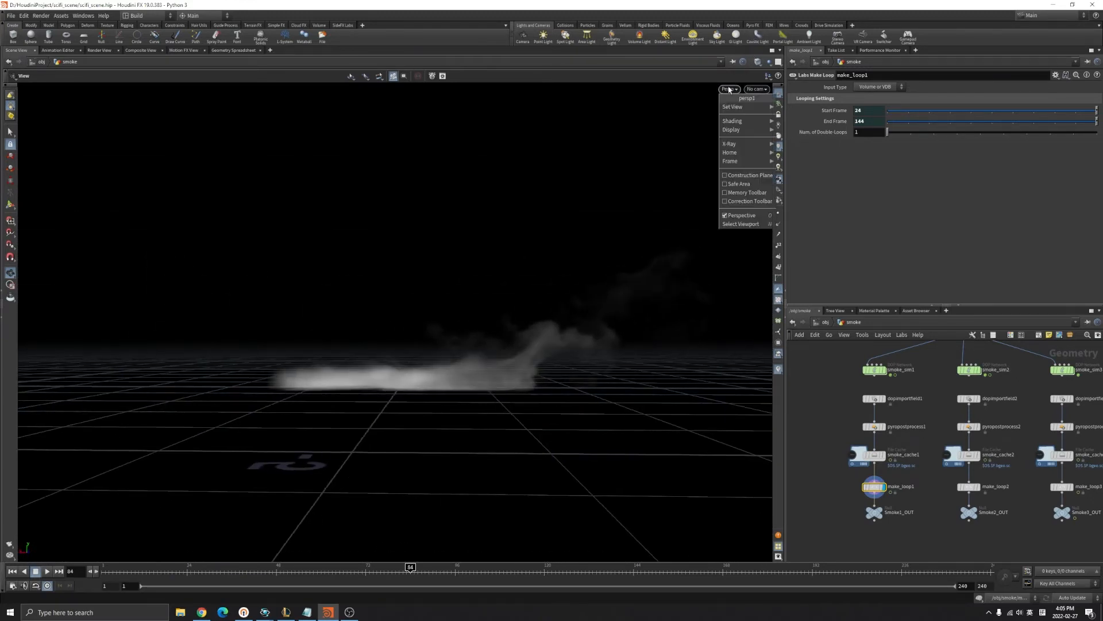
mouse_move(740, 107)
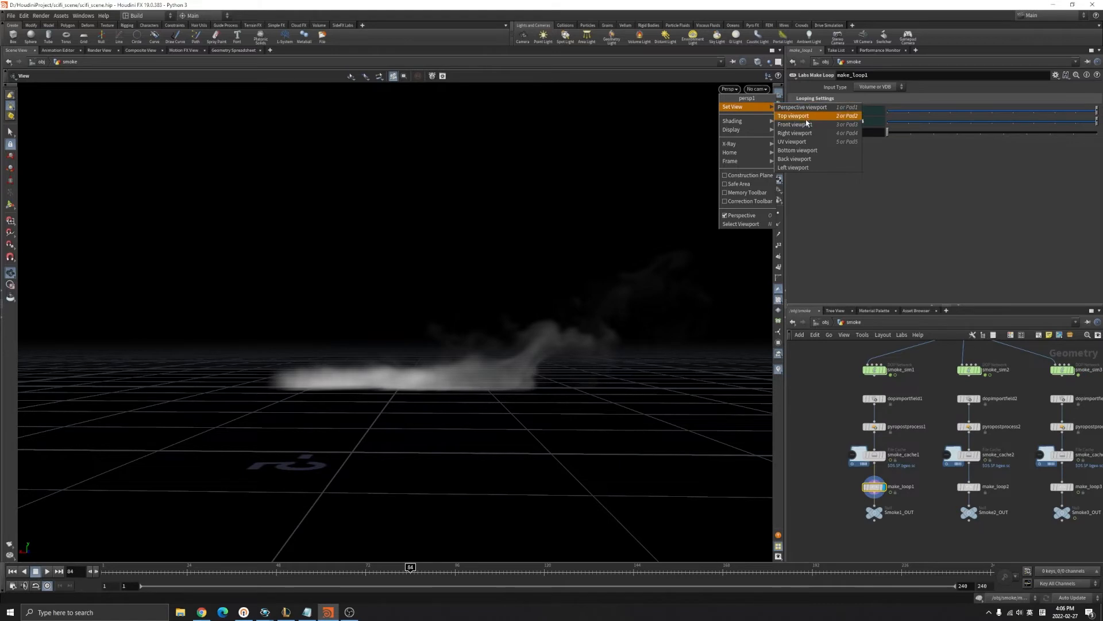
left_click(795, 124)
scroll(351, 298, "up", 2)
scroll(349, 295, "up", 2)
middle_click_drag(348, 295, 471, 374)
left_click(779, 94)
middle_click_drag(552, 364, 505, 374)
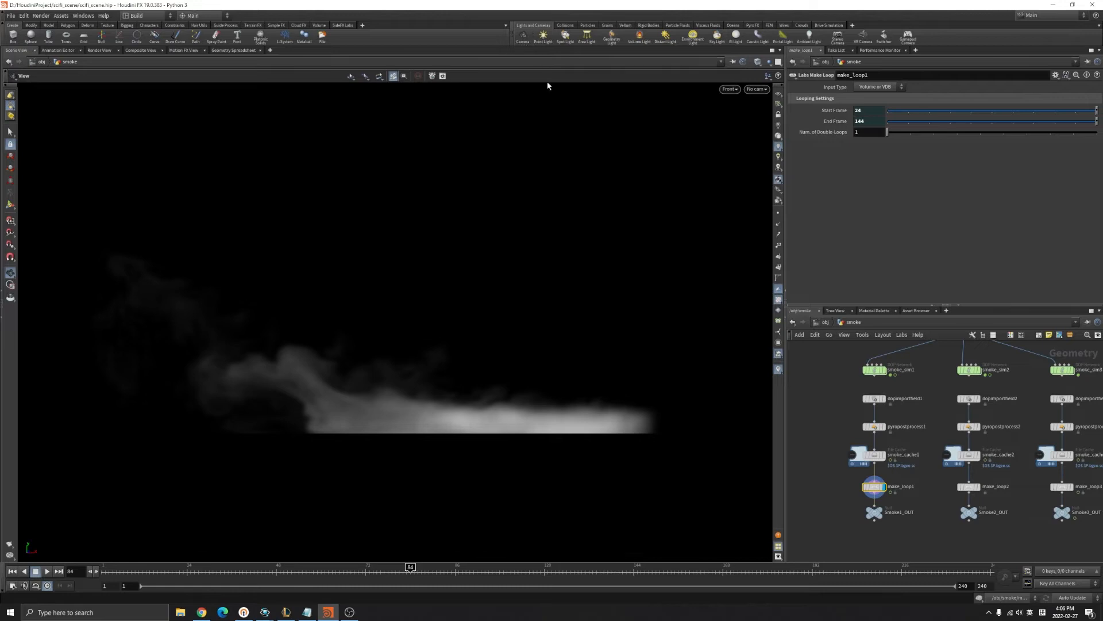
scroll(810, 462, "up", 2)
scroll(519, 419, "up", 3)
middle_click_drag(542, 400, 520, 470)
scroll(520, 474, "down", 3)
Scrub back through the looped smoke animation on the timeline.
left_click_drag(206, 570, 533, 571)
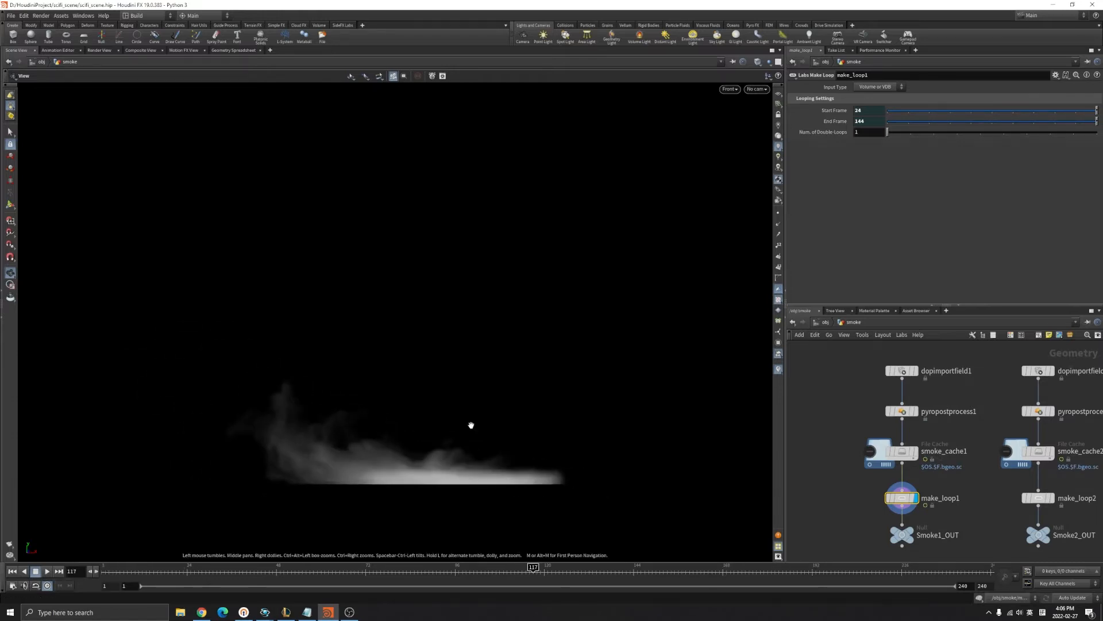
left_click_drag(458, 572, 391, 566)
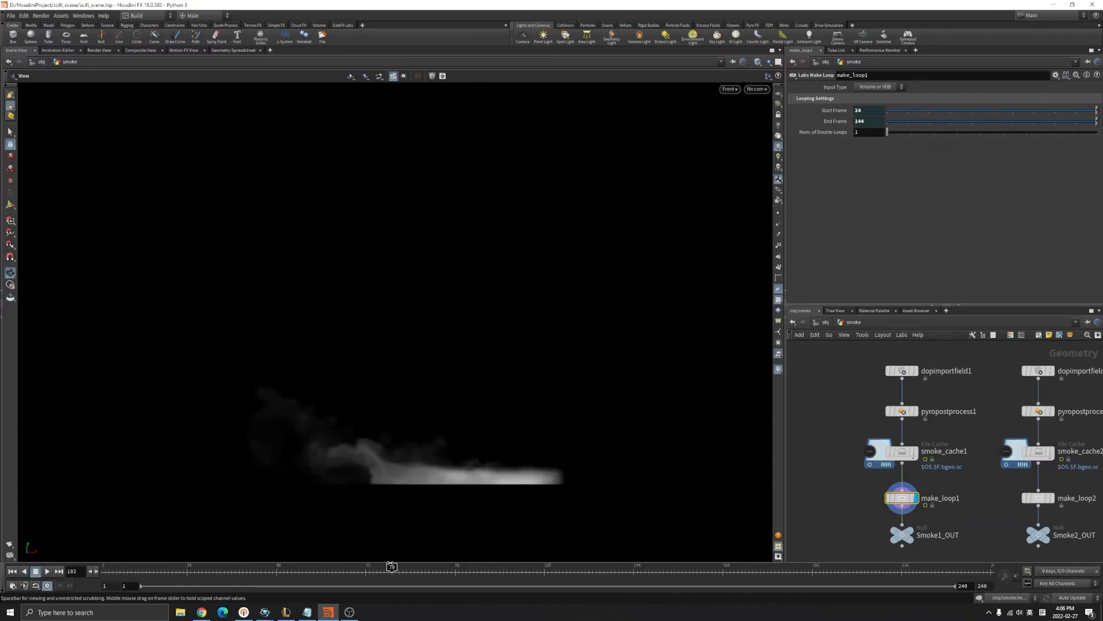
middle_click_drag(450, 404, 517, 310)
scroll(571, 438, "up", 2)
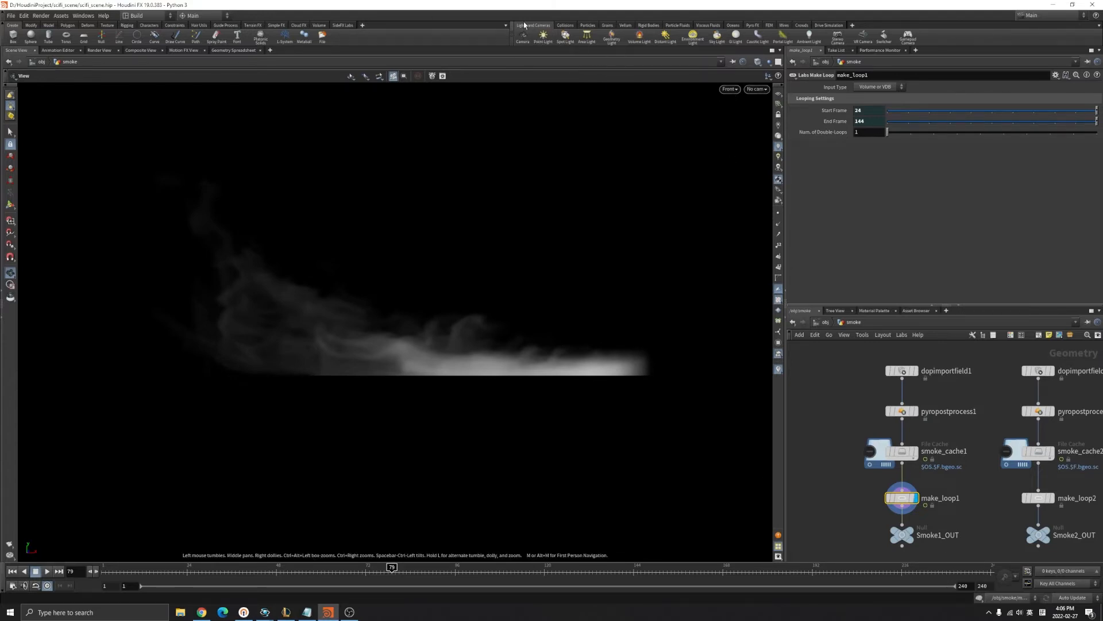
scroll(511, 342, "up", 1)
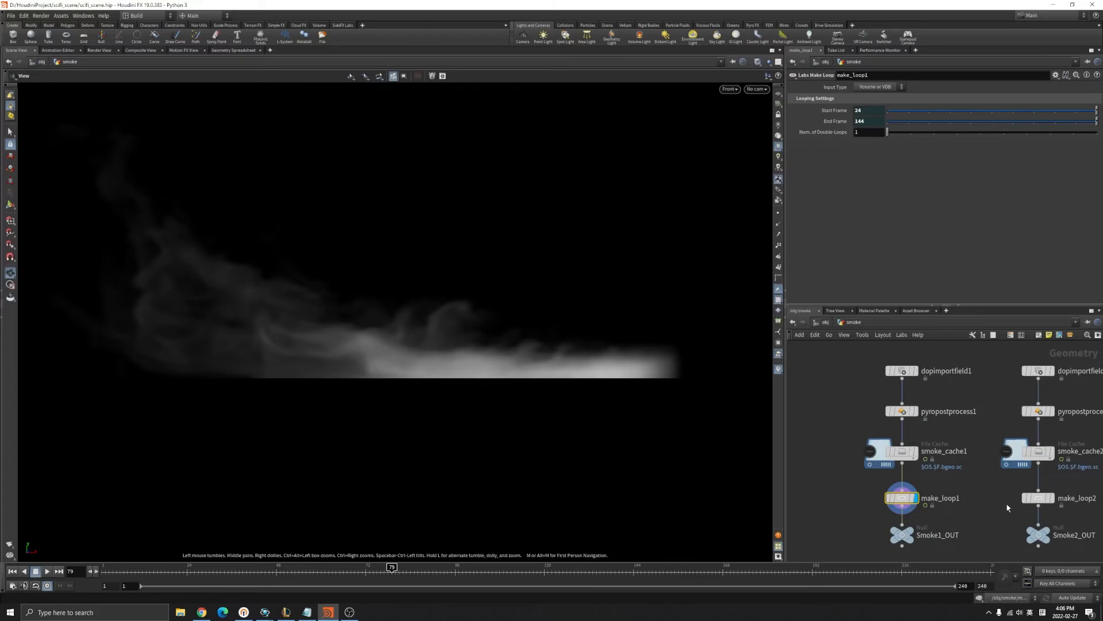
scroll(1007, 508, "down", 2)
scroll(1017, 510, "up", 2)
Display make_loop2, then make_loop3, and scrub make_loop3 to frame 178.
middle_click_drag(1001, 506, 883, 503)
left_click(1000, 487)
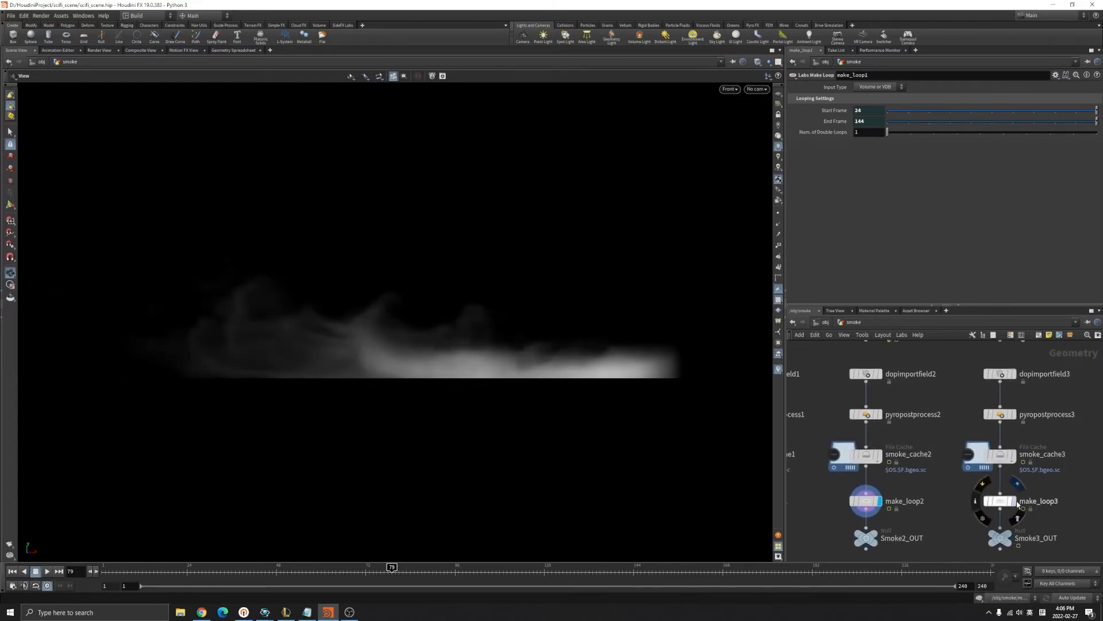
left_click(1015, 502)
scroll(283, 291, "down", 2)
left_click_drag(385, 569, 731, 576)
scroll(976, 465, "down", 3)
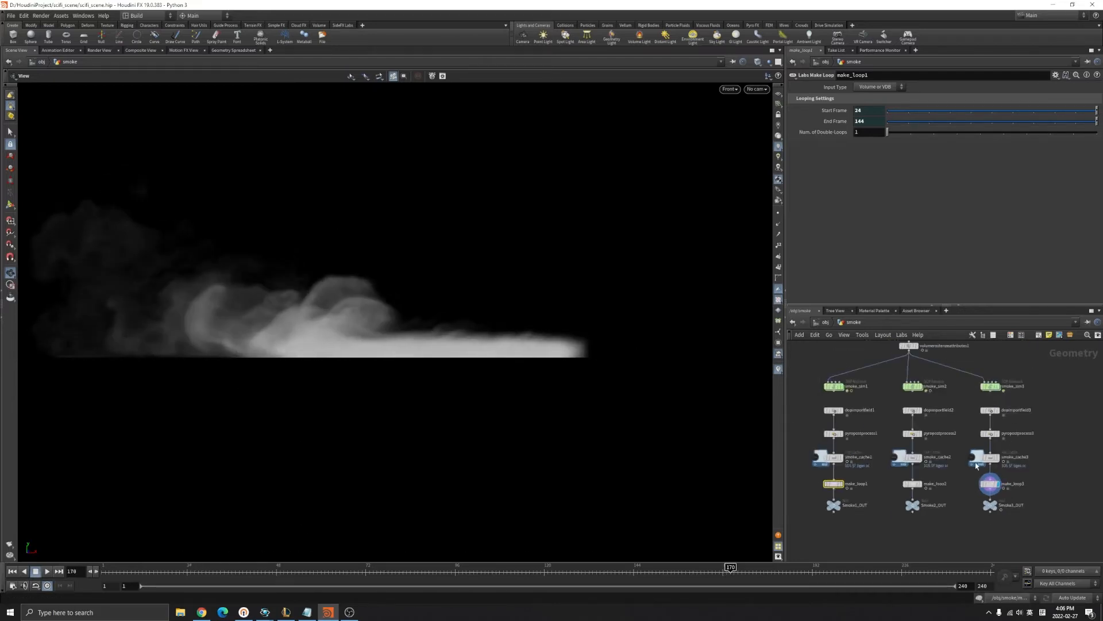
scroll(856, 373, "up", 3)
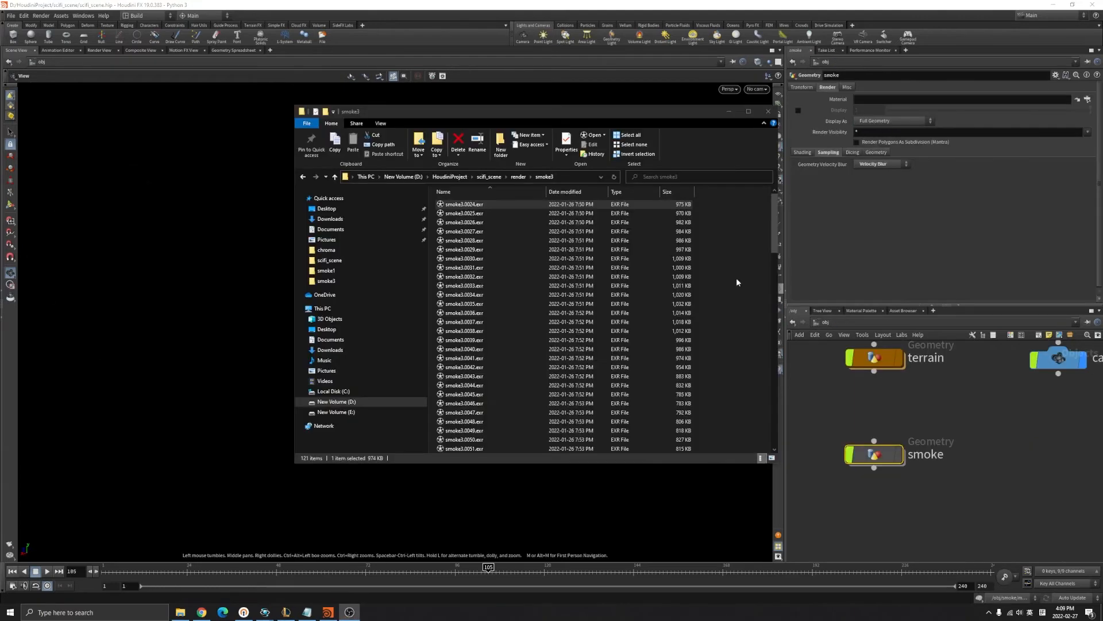
Play smoke3.0024.exr's sequence from render/smoke3 in a maximized image viewer.
left_click(467, 205)
double_click(467, 205)
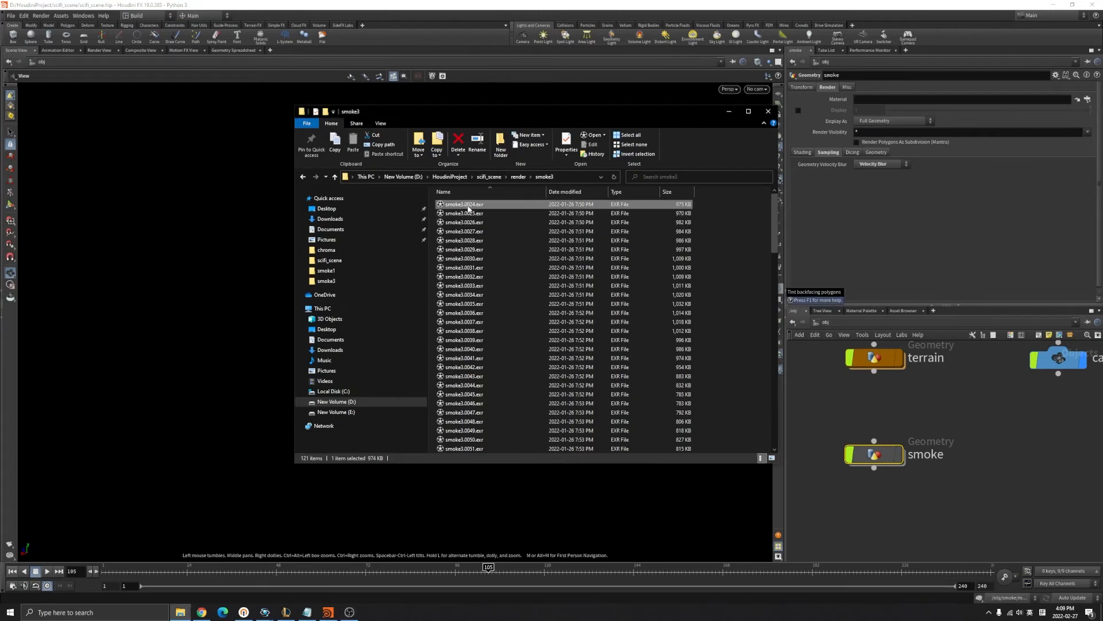
double_click(581, 64)
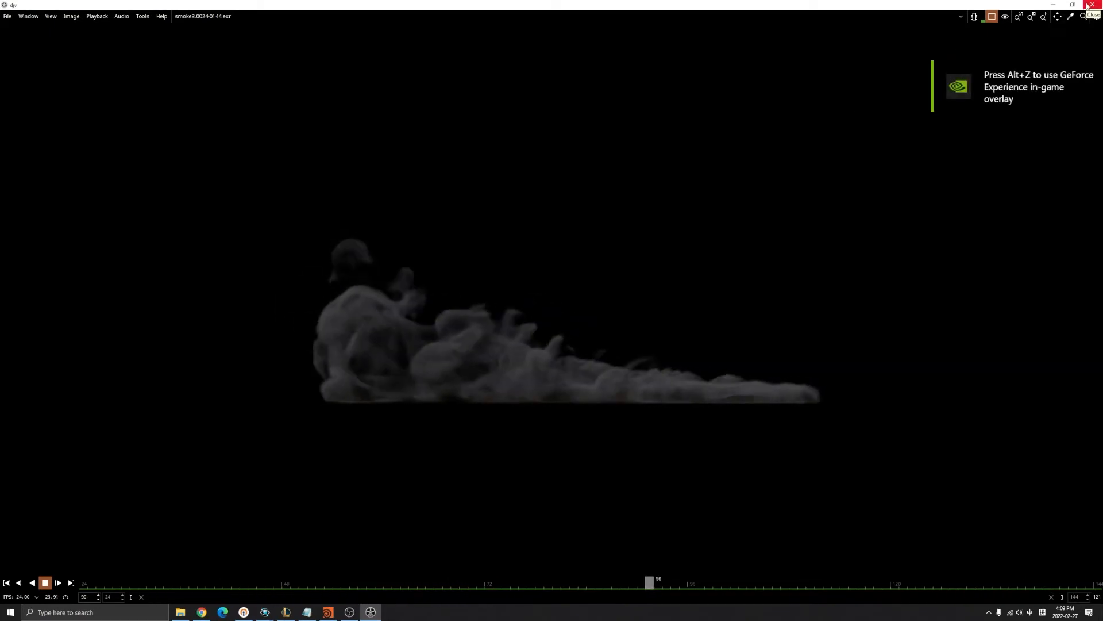
Close the smoke3 viewer, play the smoke1.0024-0144.exr sequence, then close it.
left_click(1090, 5)
left_click(519, 178)
double_click(474, 205)
double_click(477, 206)
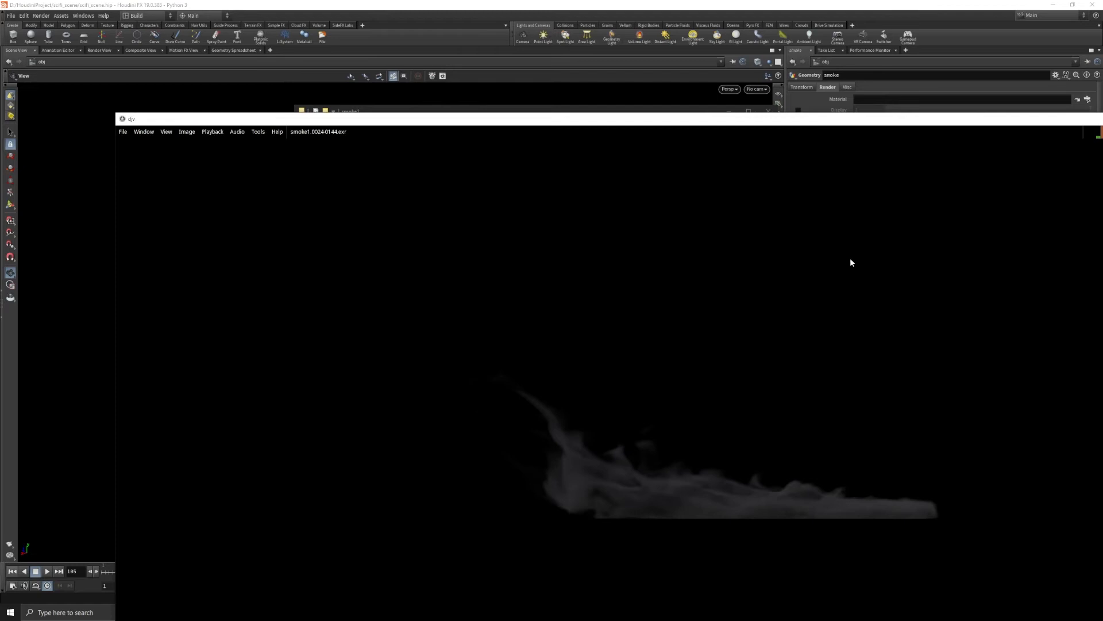
key("alt+F4")
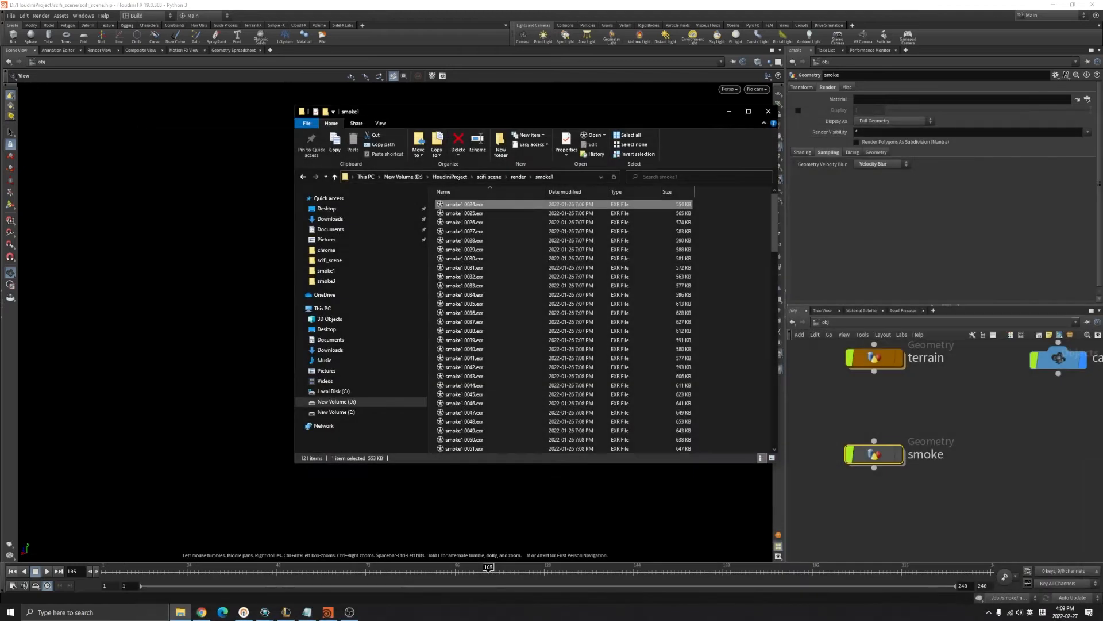
Minimize Explorer and switch Houdini's network to the img context.
left_click(727, 111)
left_click(825, 322)
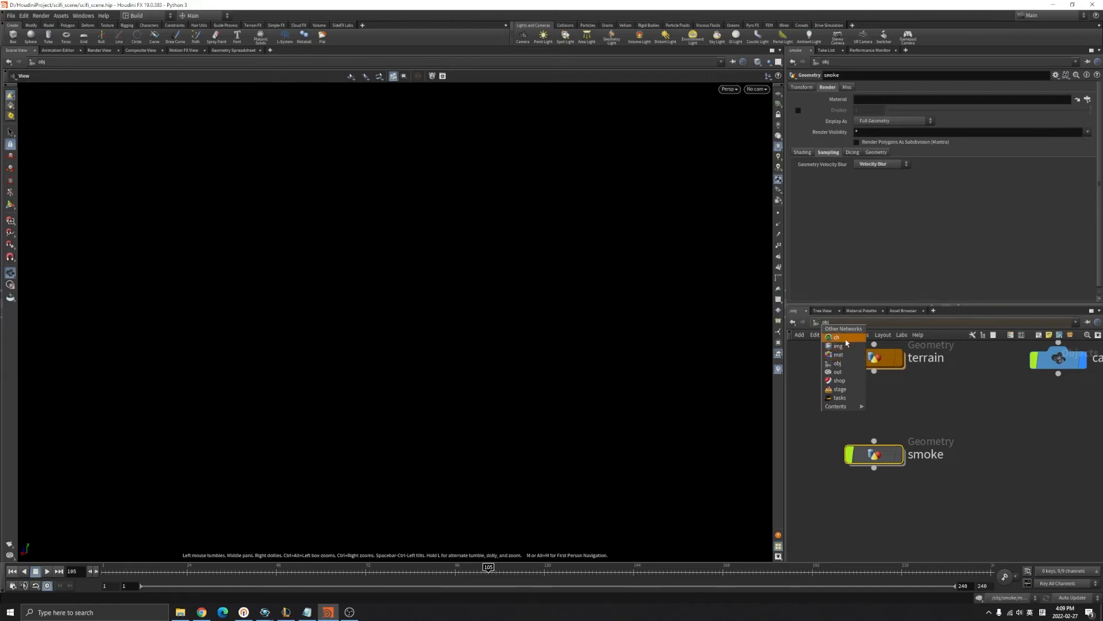
left_click(843, 347)
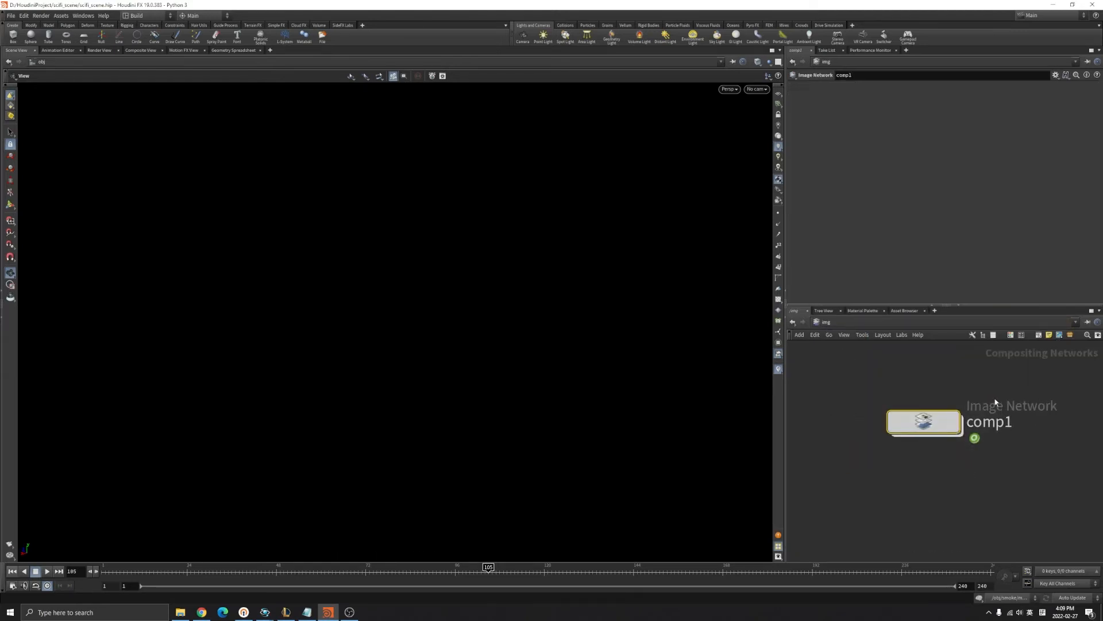
Enter comp1, select the smoke1_F4_exr file node, jump to frame 1 and frame the view.
double_click(926, 422)
scroll(979, 439, "down", 5)
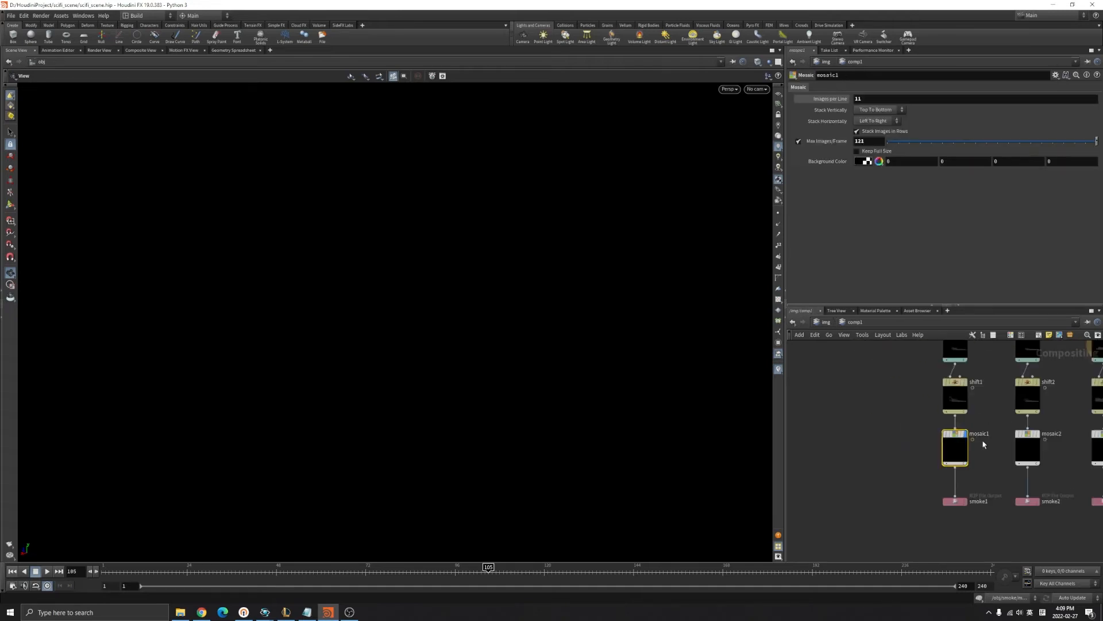
scroll(942, 460, "up", 6)
left_click(879, 457)
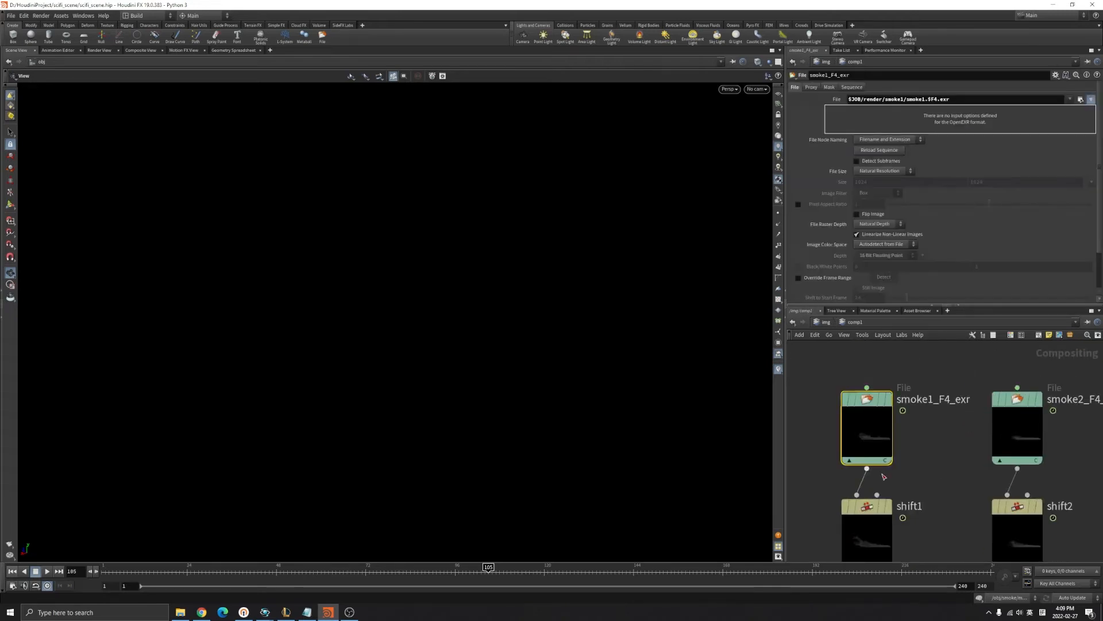
left_click(8, 571)
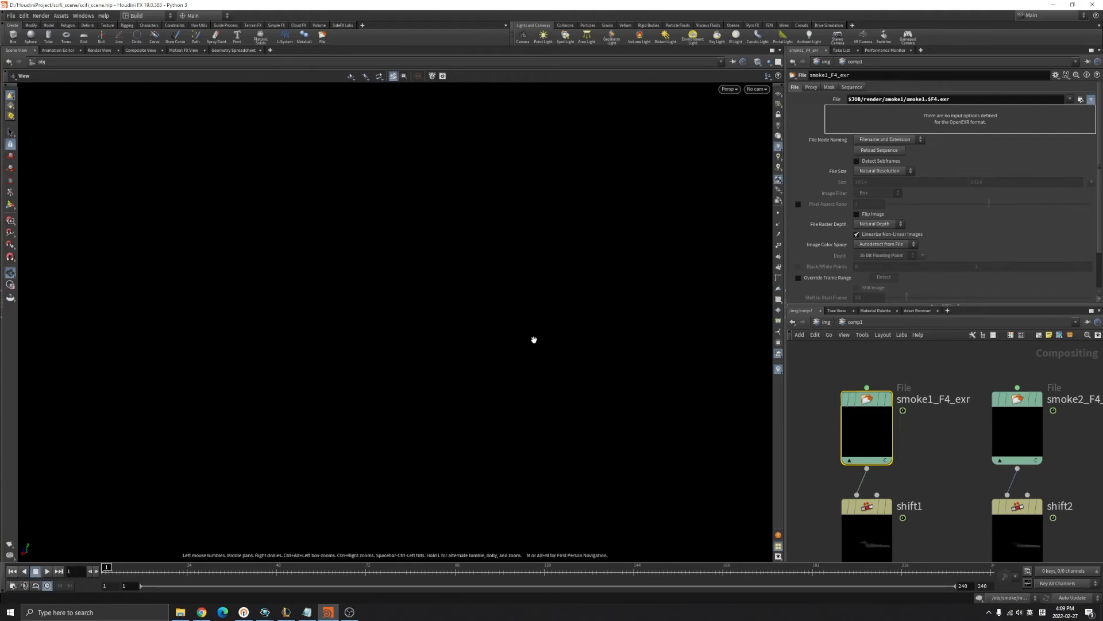
key("f")
Show the raw smoke1_F4_exr image sequence in the composite view and inspect its file path.
left_click(141, 51)
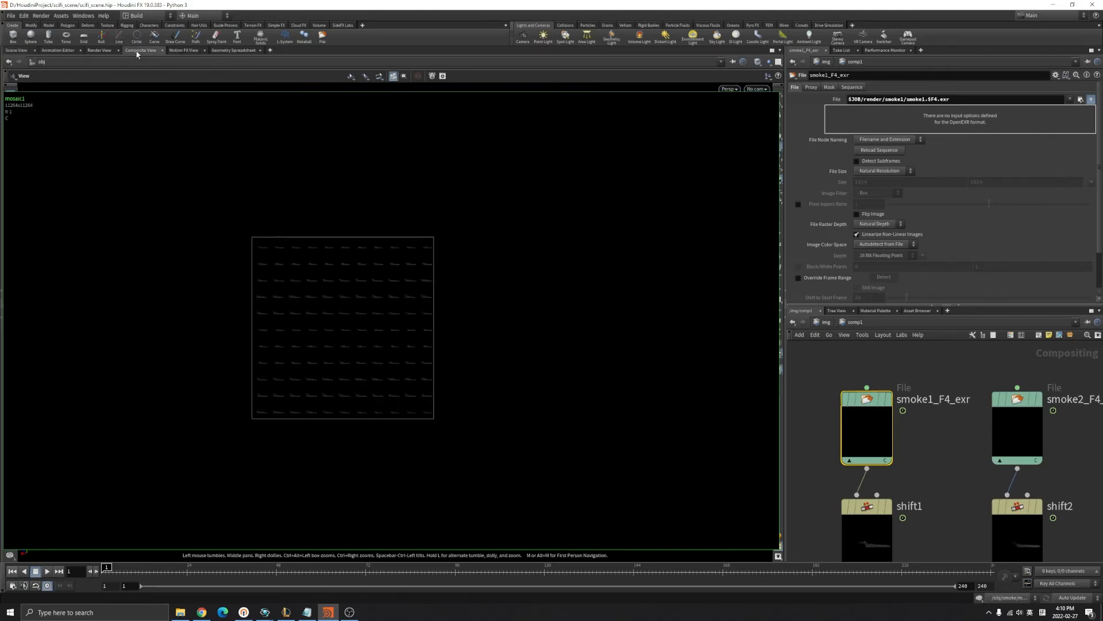
scroll(338, 310, "up", 3)
scroll(339, 312, "down", 1)
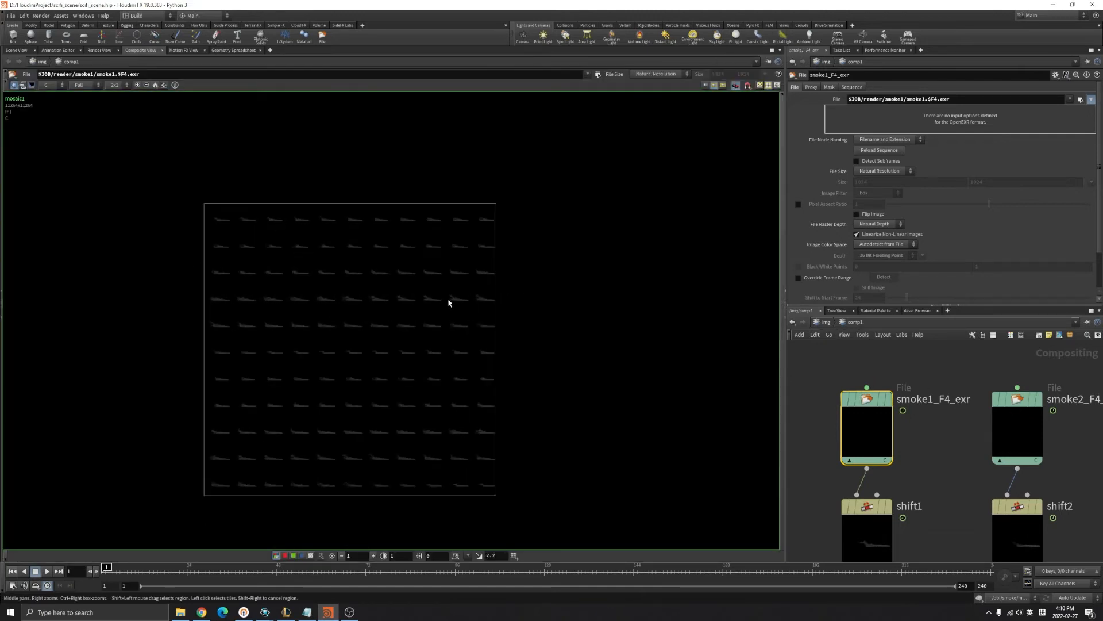
scroll(345, 328, "up", 1)
scroll(873, 402, "up", 1)
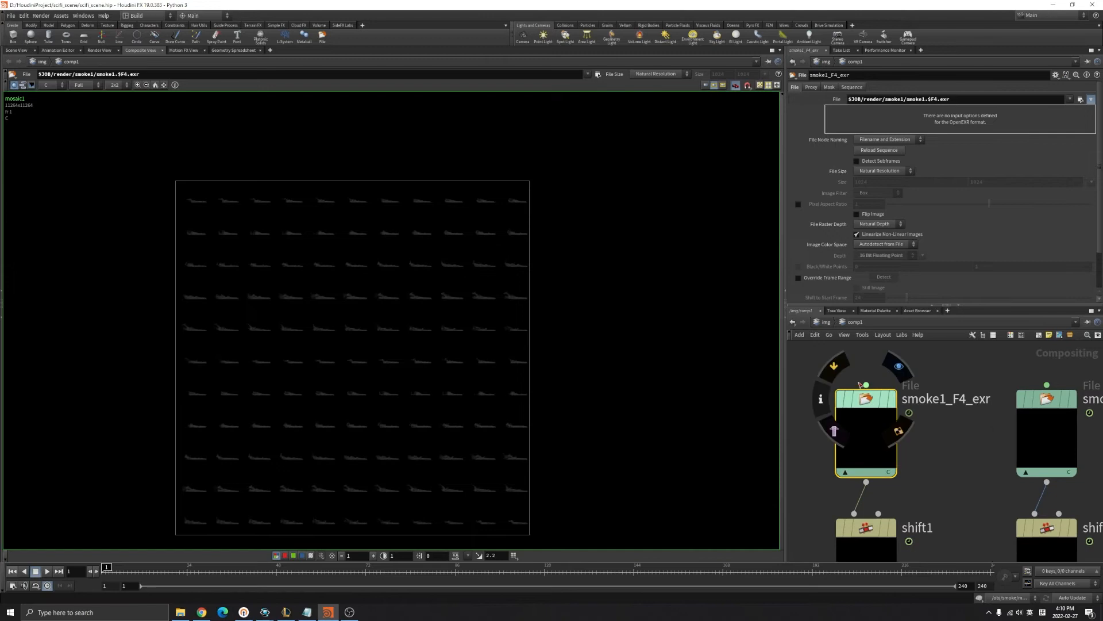
left_click(891, 398)
scroll(465, 344, "down", 6)
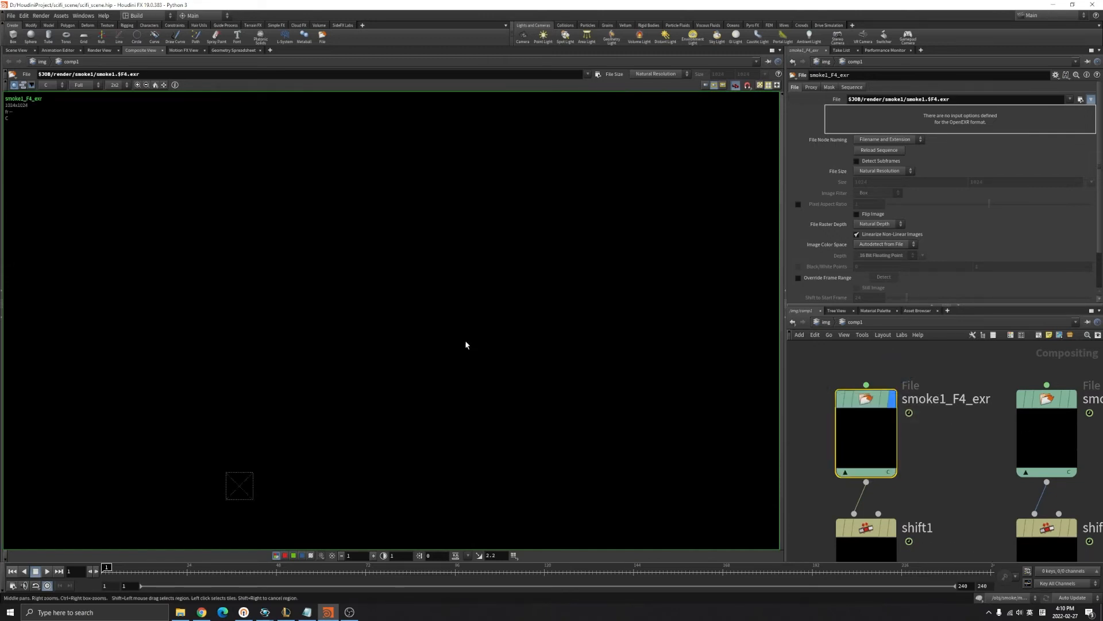
scroll(345, 416, "up", 7)
scroll(270, 459, "up", 9)
middle_click_drag(388, 453, 535, 392)
left_click_drag(814, 368, 924, 472)
left_click_drag(953, 100, 820, 92)
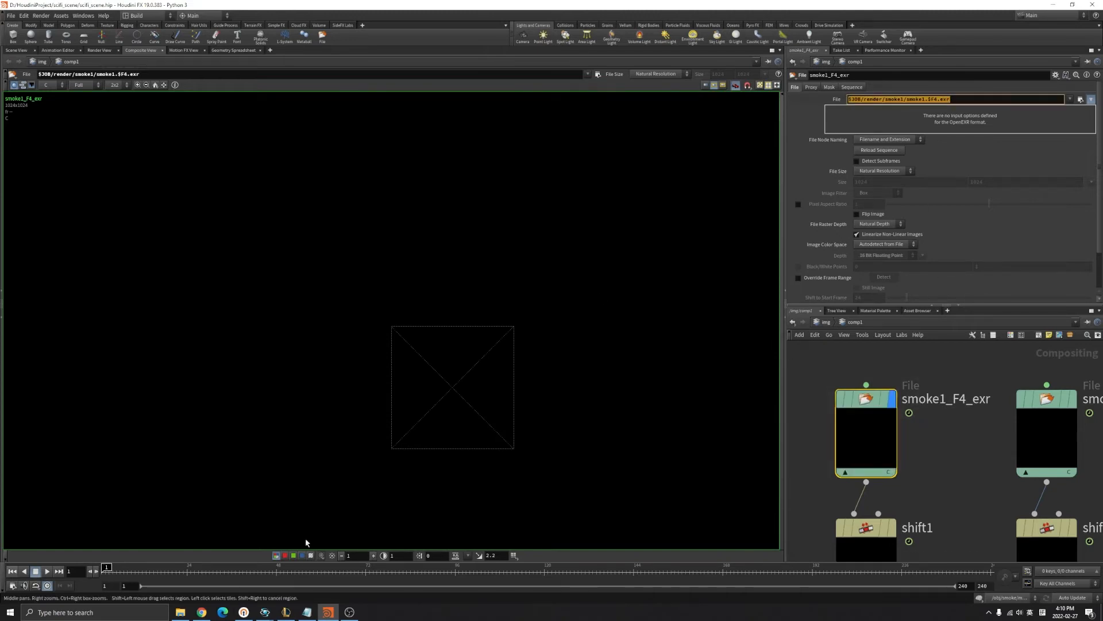
Glance at the smoke1 render folder, then display the shift1 result.
left_click(180, 612)
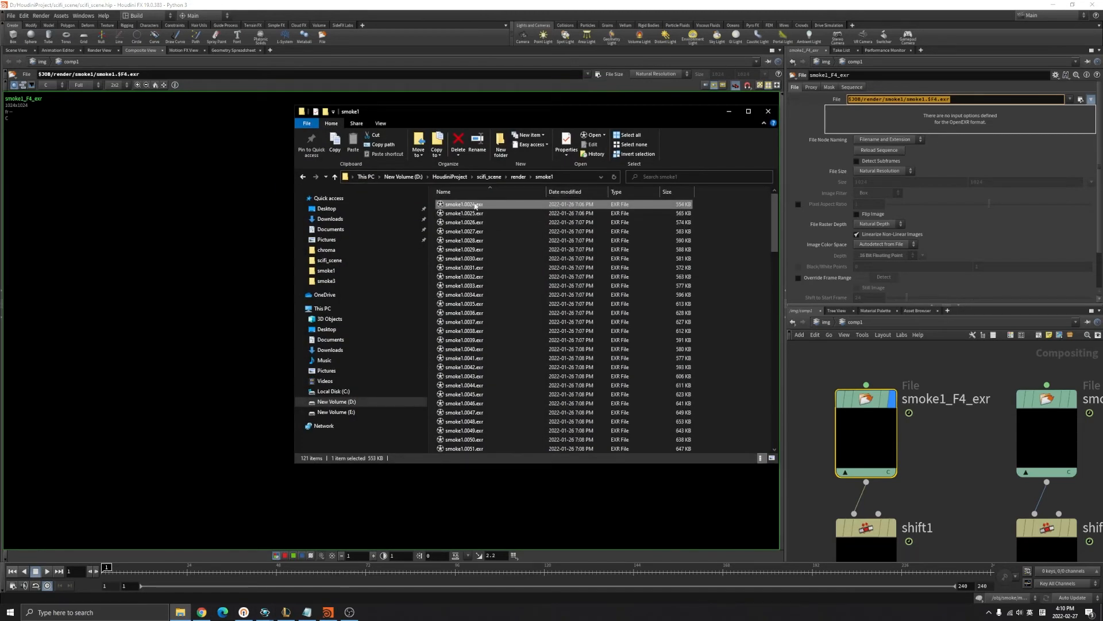
left_click(733, 113)
middle_click_drag(952, 482, 976, 403)
left_click_drag(834, 431, 921, 485)
left_click(917, 450)
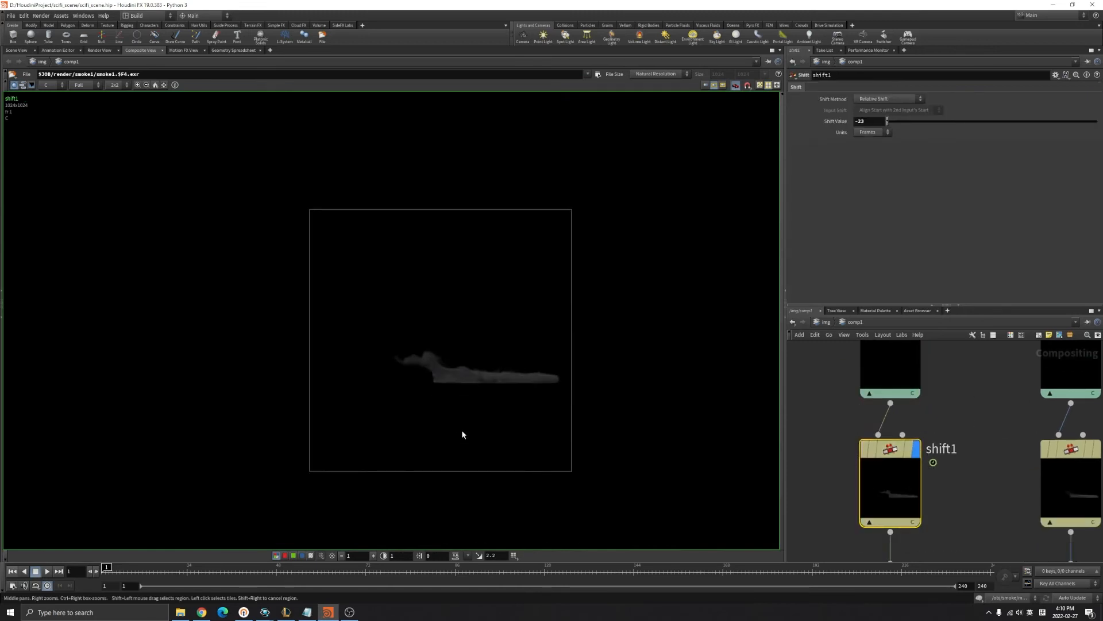
Display smoke1_F4_exr again, scrub to frame 24 where smoke first appears, then return to frame 1.
middle_click_drag(936, 380, 934, 455)
left_click(914, 395)
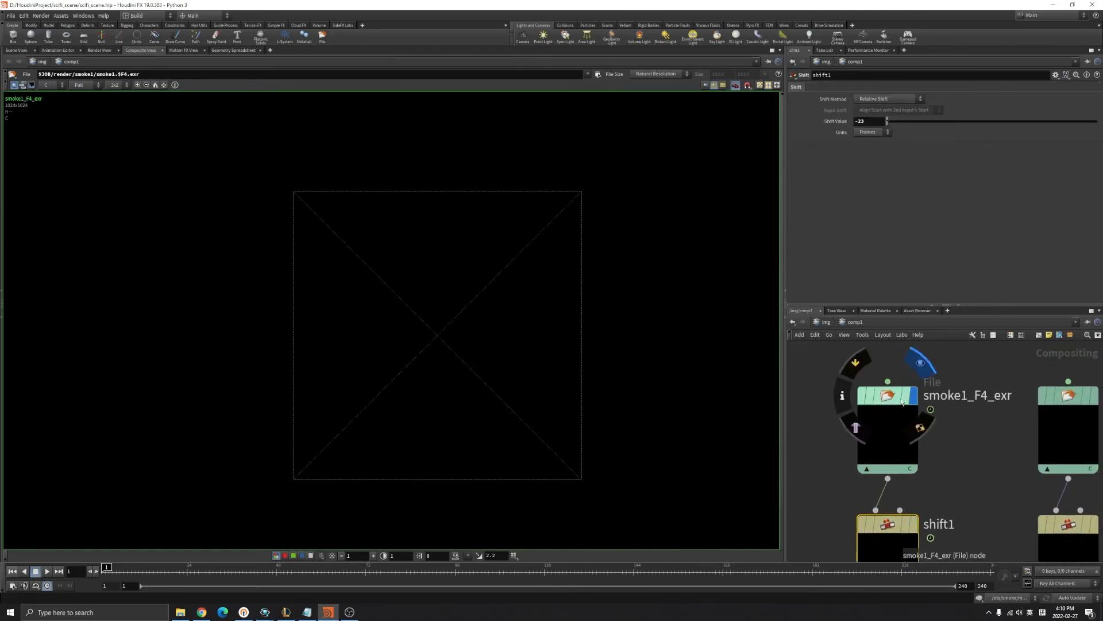
left_click_drag(899, 410, 900, 412)
scroll(455, 423, "up", 2)
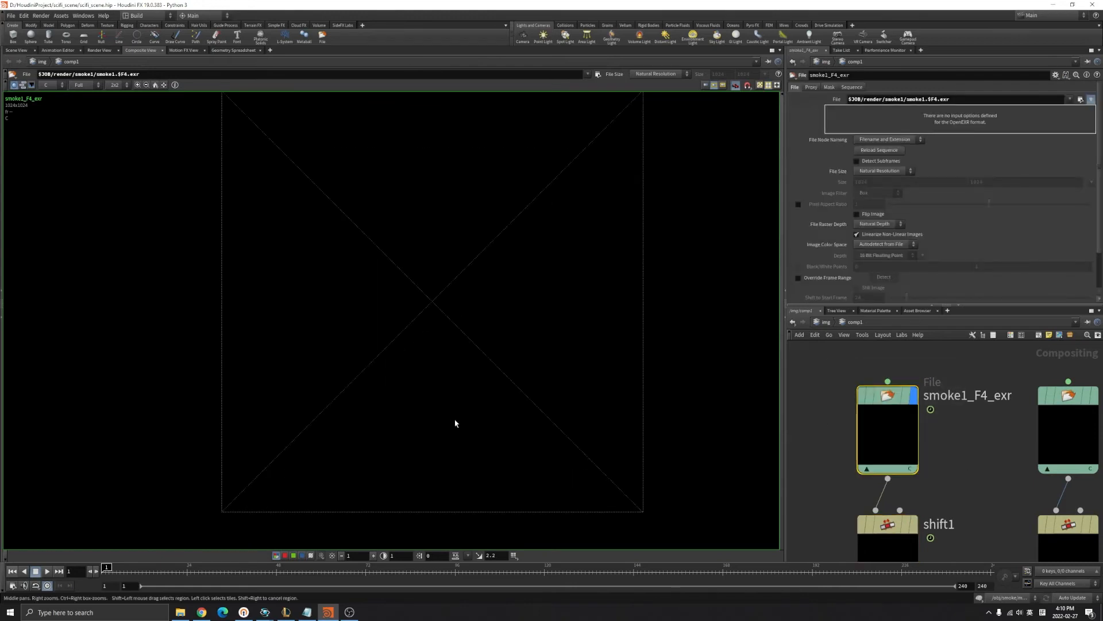
middle_click_drag(470, 319, 481, 329)
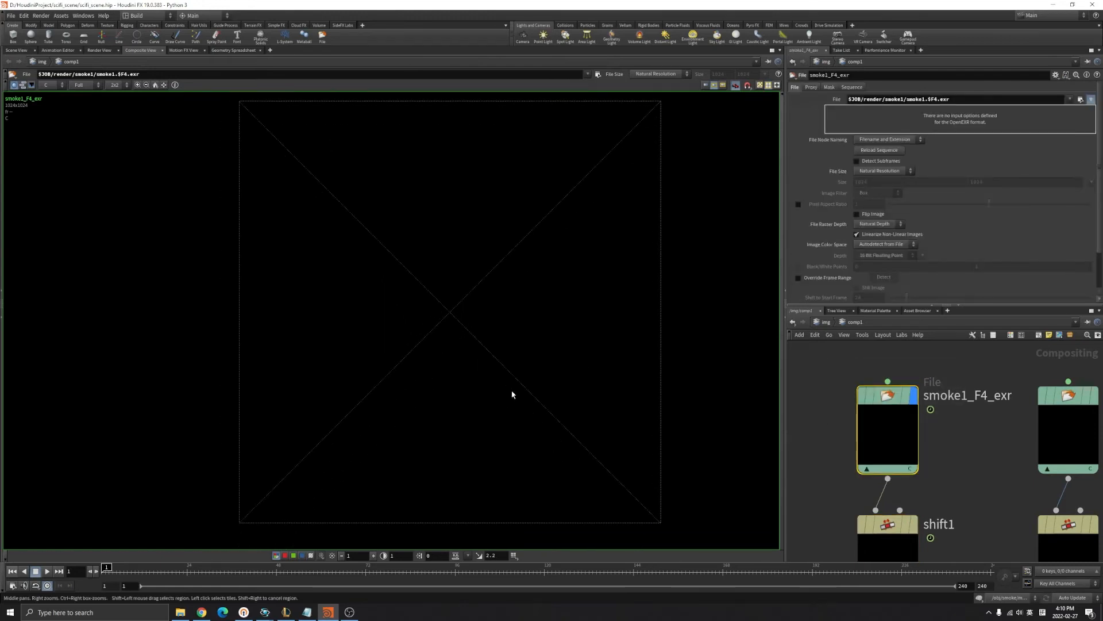
left_click_drag(107, 570, 195, 572)
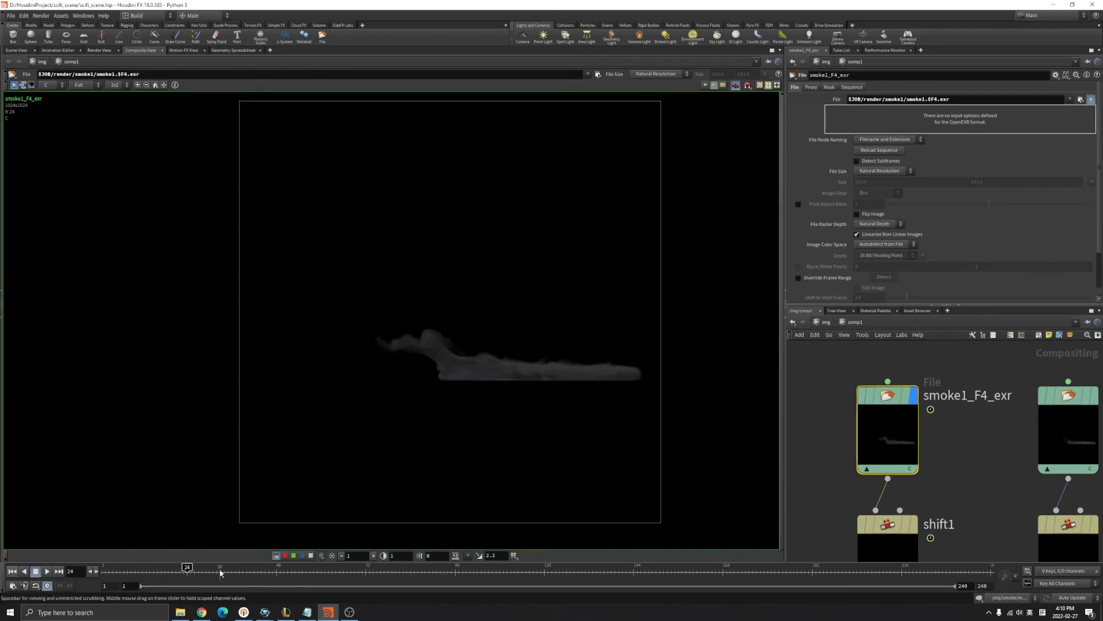
left_click(12, 571)
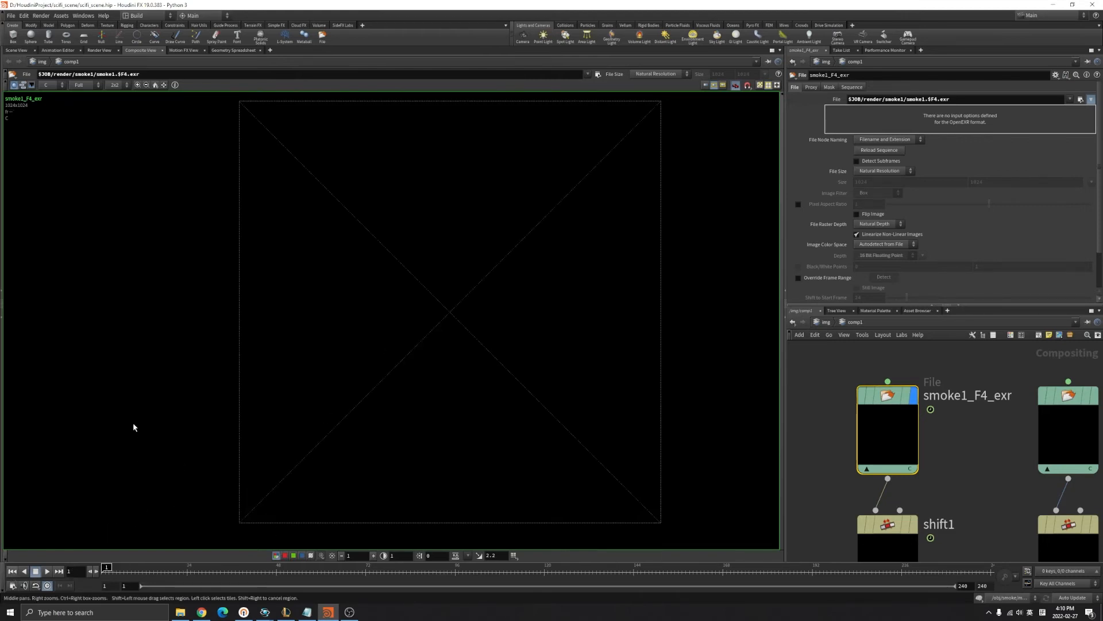
Display shift1, check the shifted smoke at frame 118, then return to frame 1.
middle_click_drag(871, 500, 875, 454)
left_click_drag(828, 455, 958, 513)
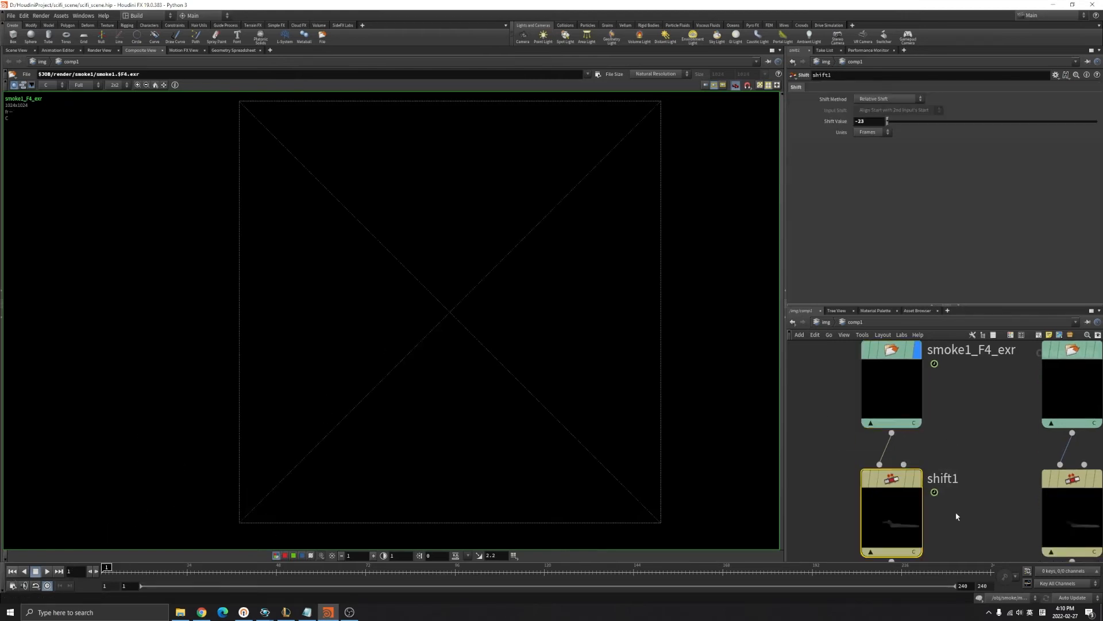
left_click(919, 479)
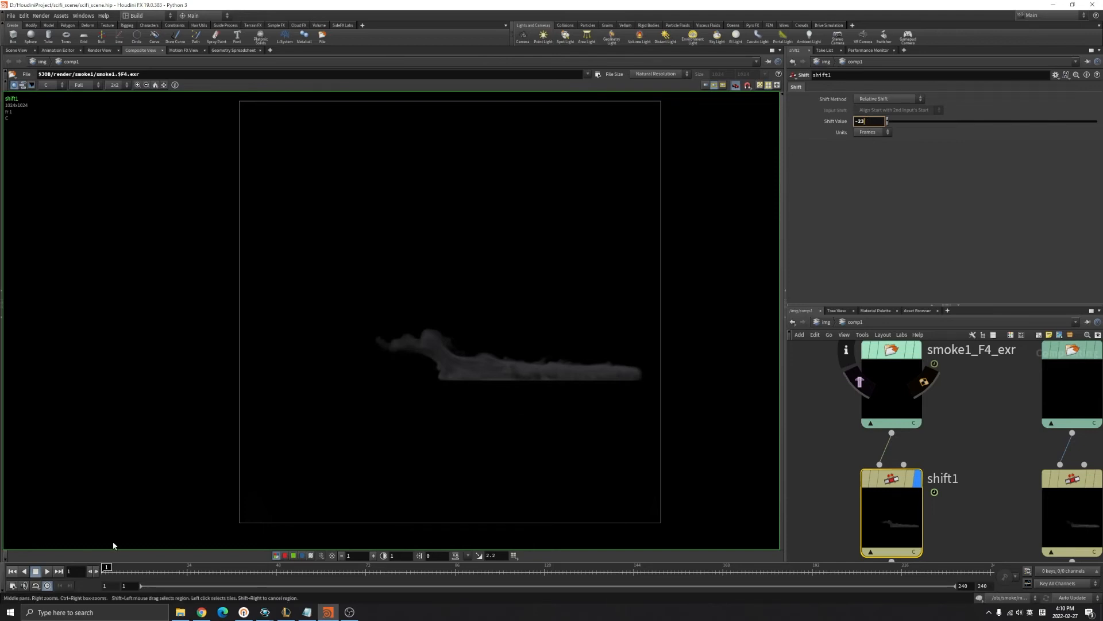
left_click(538, 569)
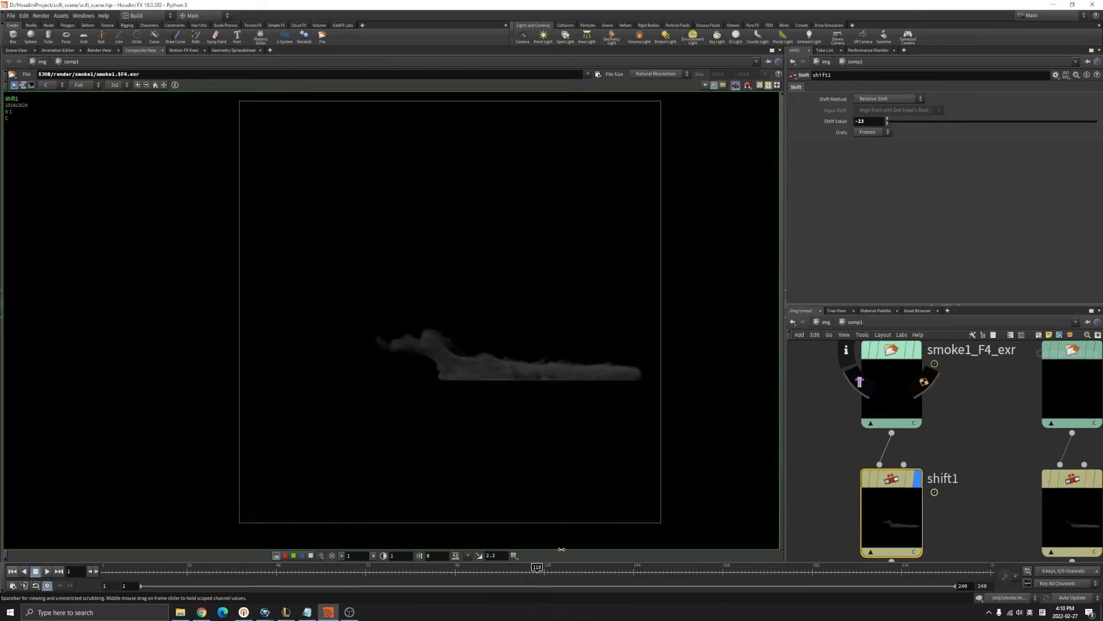
left_click(12, 571)
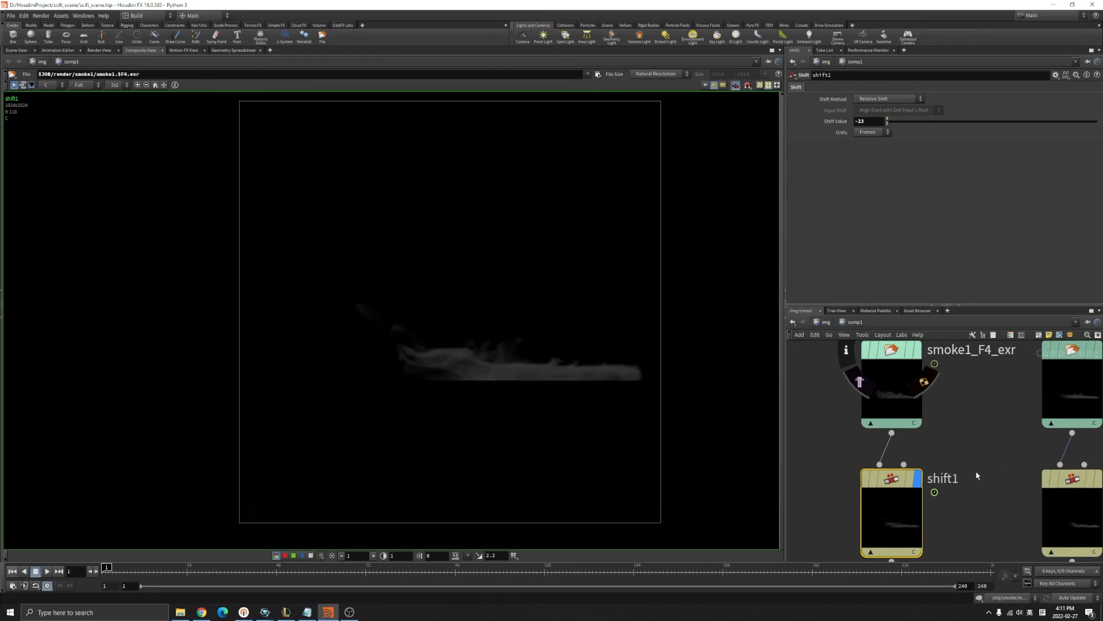
Bring the mosaic nodes into view and select mosaic1 to inspect its tiling settings.
scroll(971, 475, "down", 3)
scroll(972, 509, "down", 1)
middle_click_drag(949, 521, 940, 412)
scroll(915, 444, "up", 4)
left_click(880, 440)
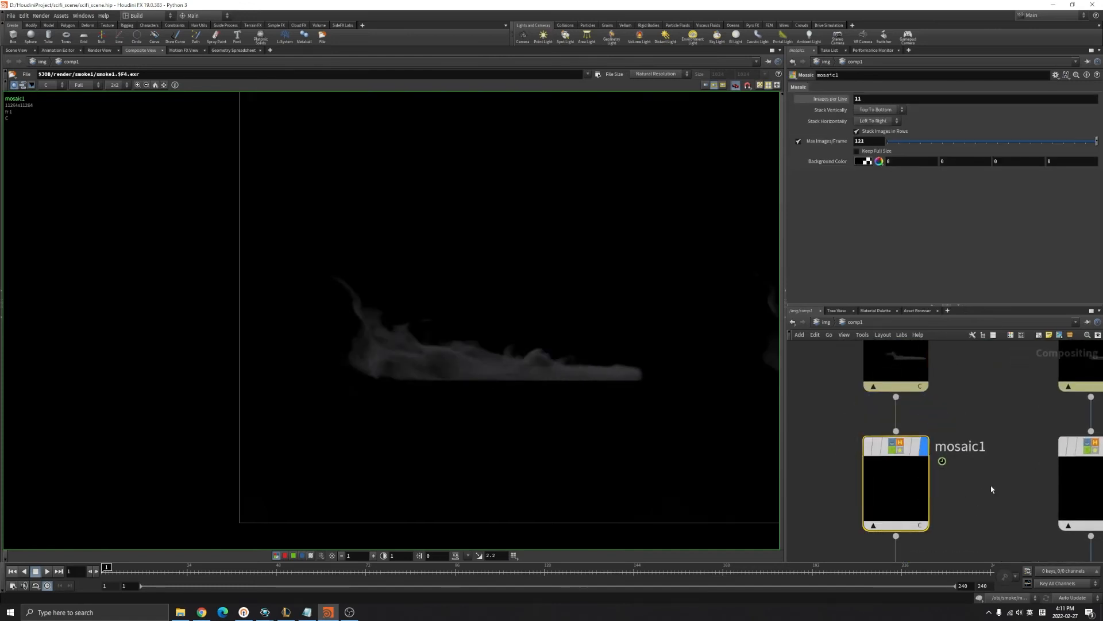
Zoom out on mosaic1's tiled smoke sheet and check Images per Line is 11.
scroll(548, 331, "down", 2)
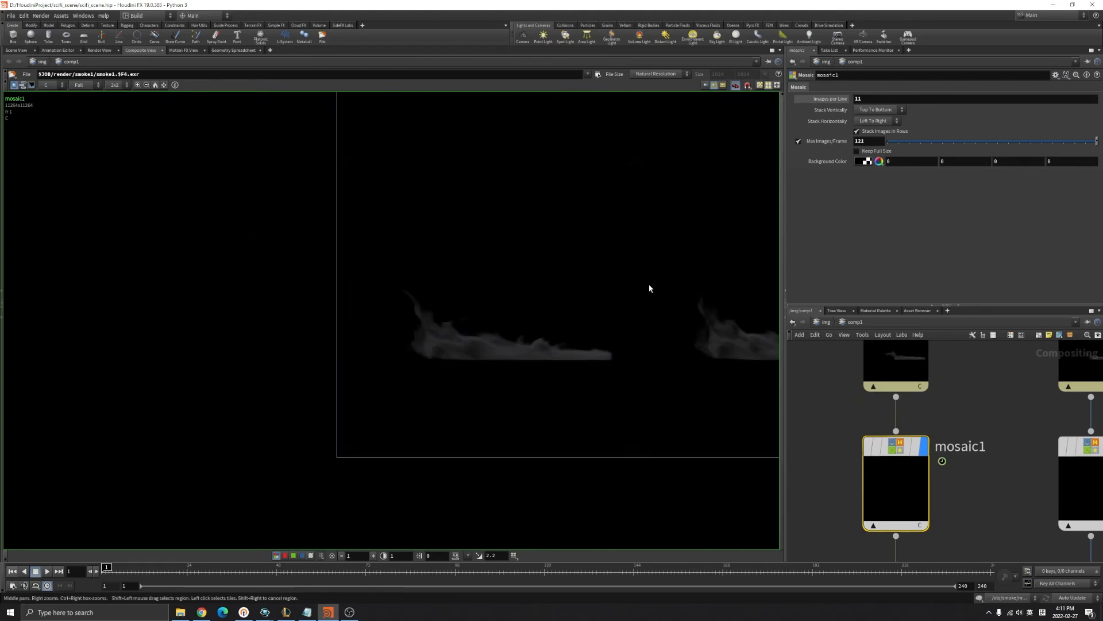
scroll(628, 383, "down", 4)
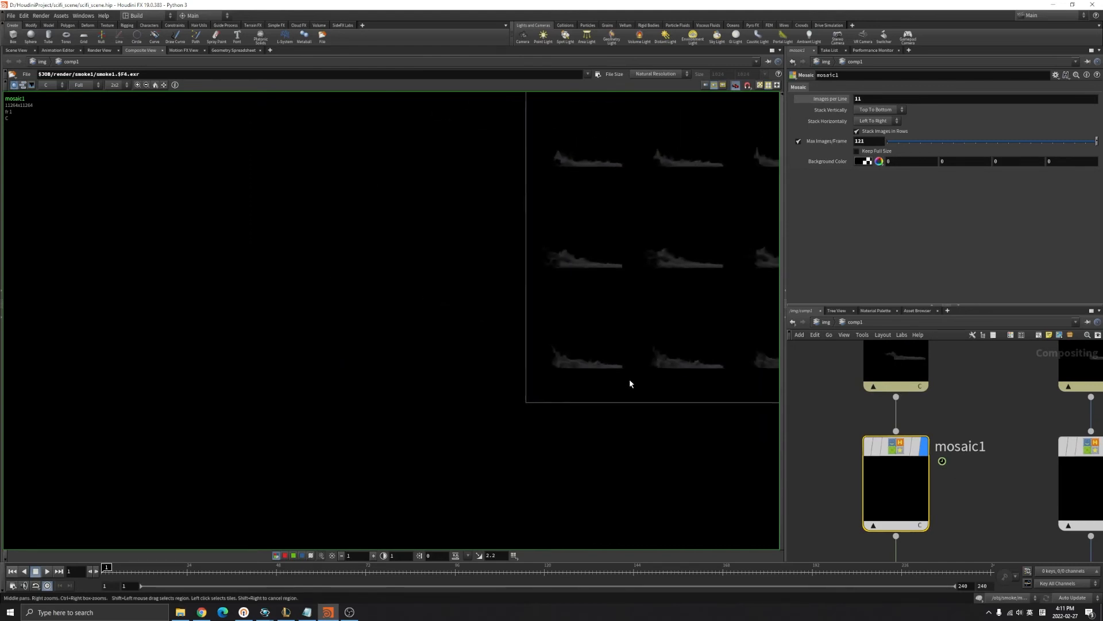
scroll(544, 352, "down", 1)
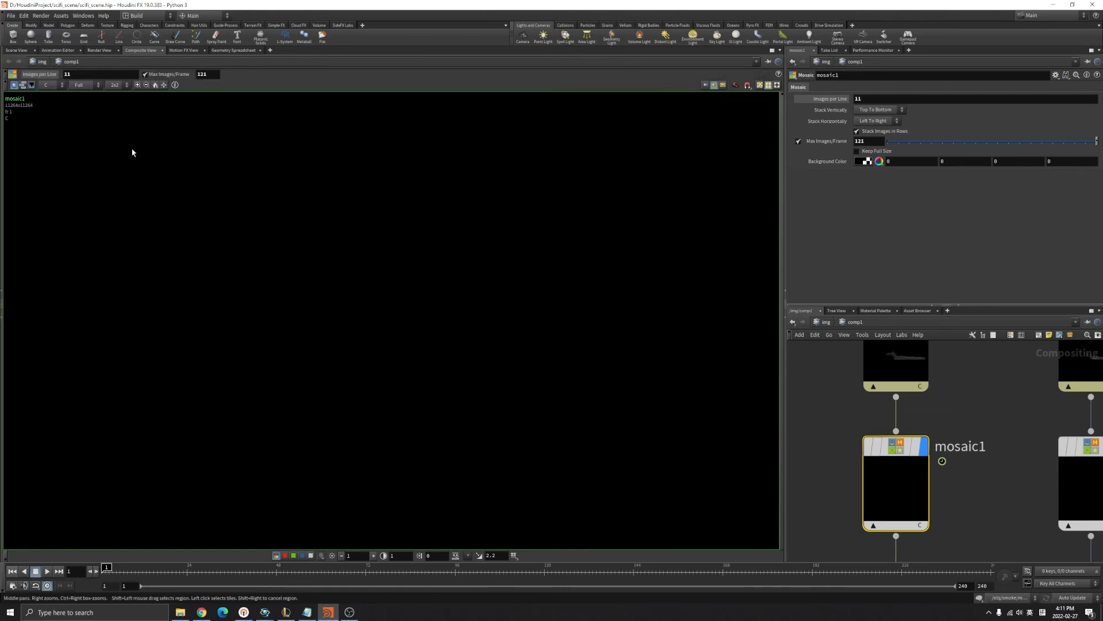
left_click_drag(964, 522, 823, 347)
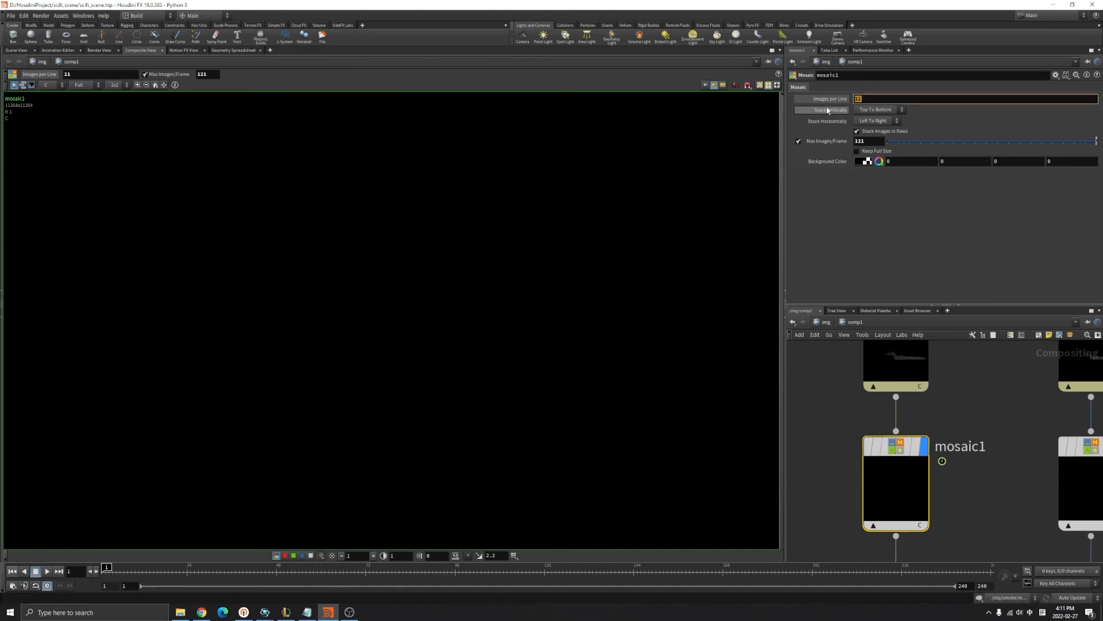
key("Tab")
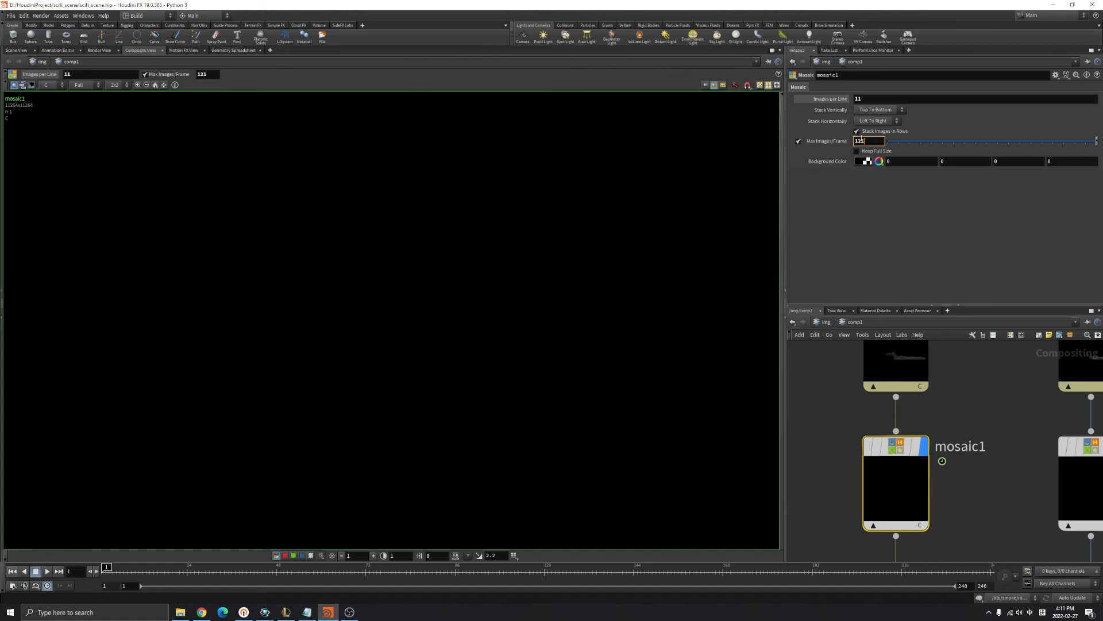
left_click(869, 98)
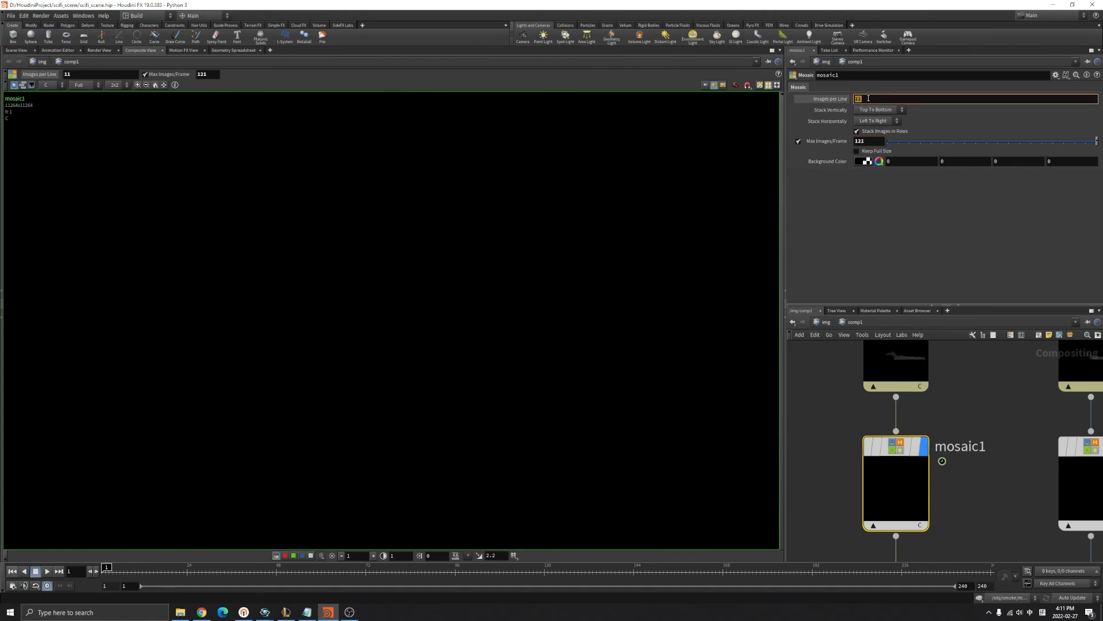
left_click_drag(868, 98, 853, 100)
left_click(954, 243)
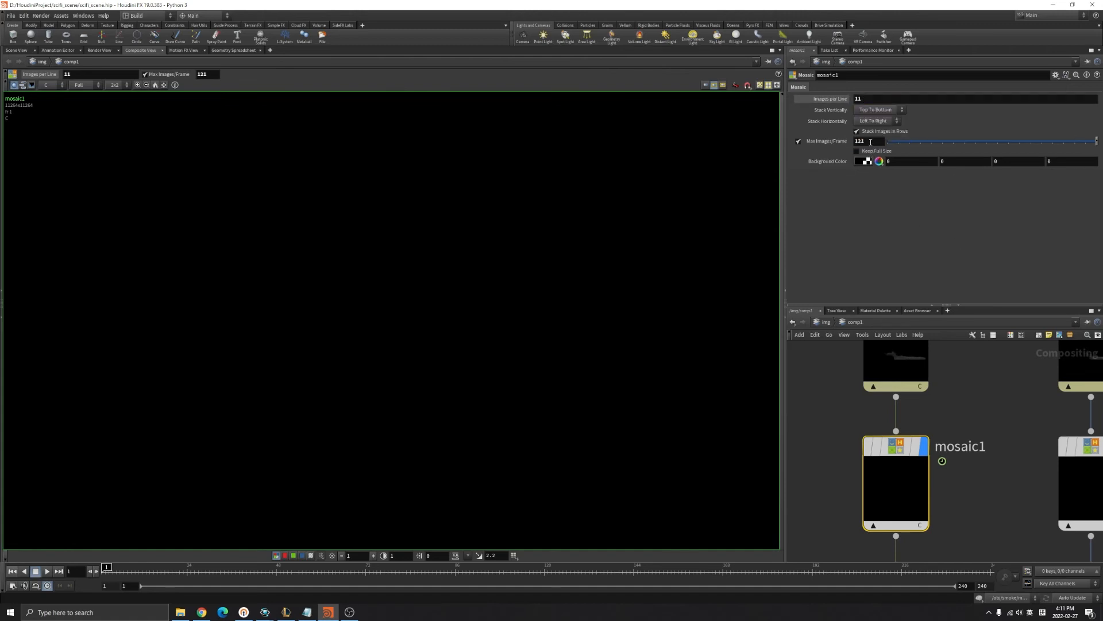
Confirm Max Images/Frame is 121 and check the timeline's end frame.
left_click(860, 142)
left_click(969, 585)
left_click(868, 98)
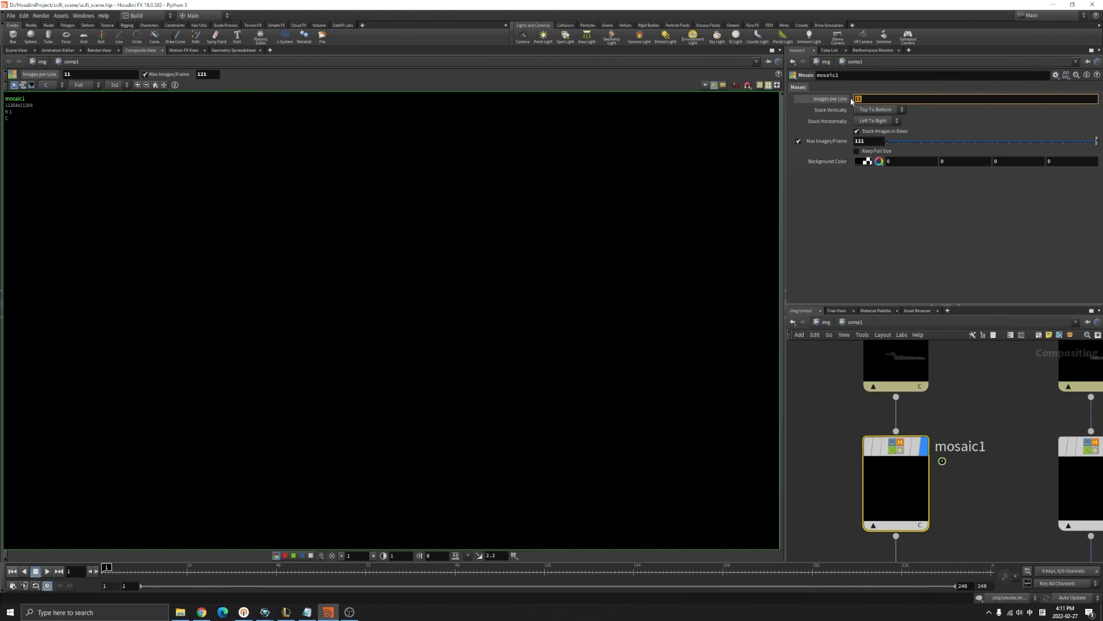
left_click(856, 142)
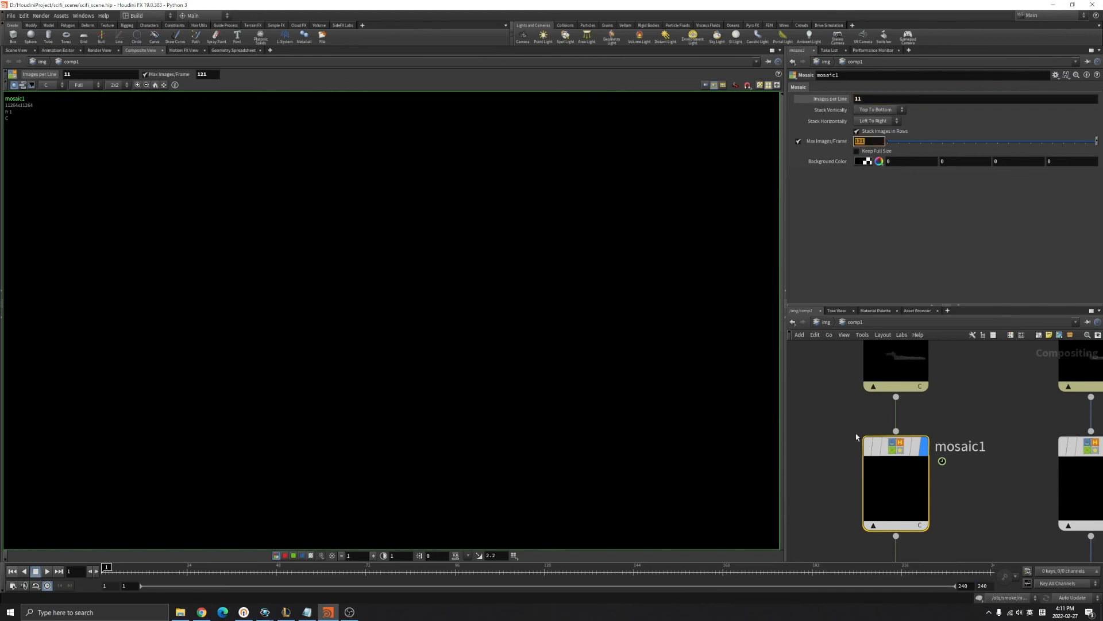
key("shift")
left_click(866, 98)
key("shift")
left_click(866, 142)
Select the smoke1 ROP and check its Output Picture $JOB/comp/$OS/$OS.$F4.tga.
scroll(852, 382, "down", 5)
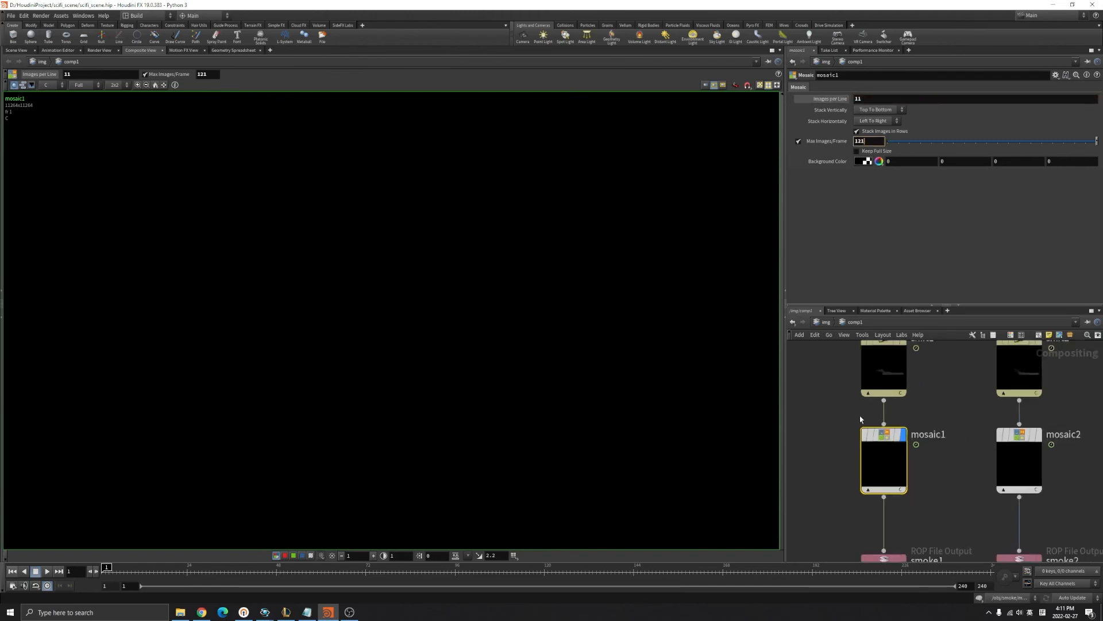
middle_click_drag(935, 420, 949, 364)
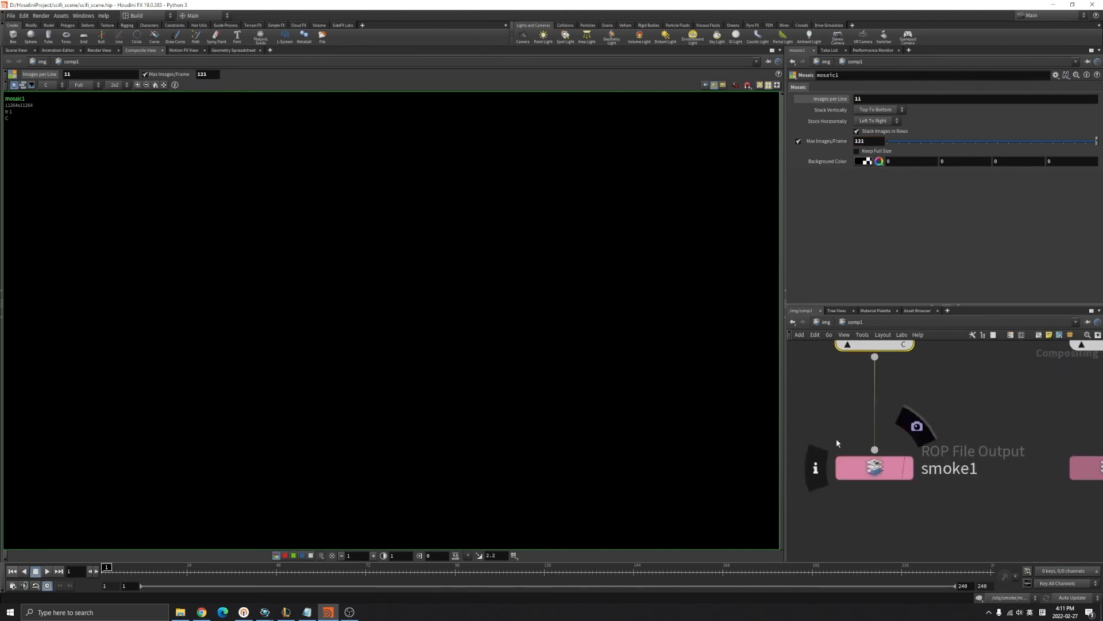
left_click_drag(814, 409, 924, 510)
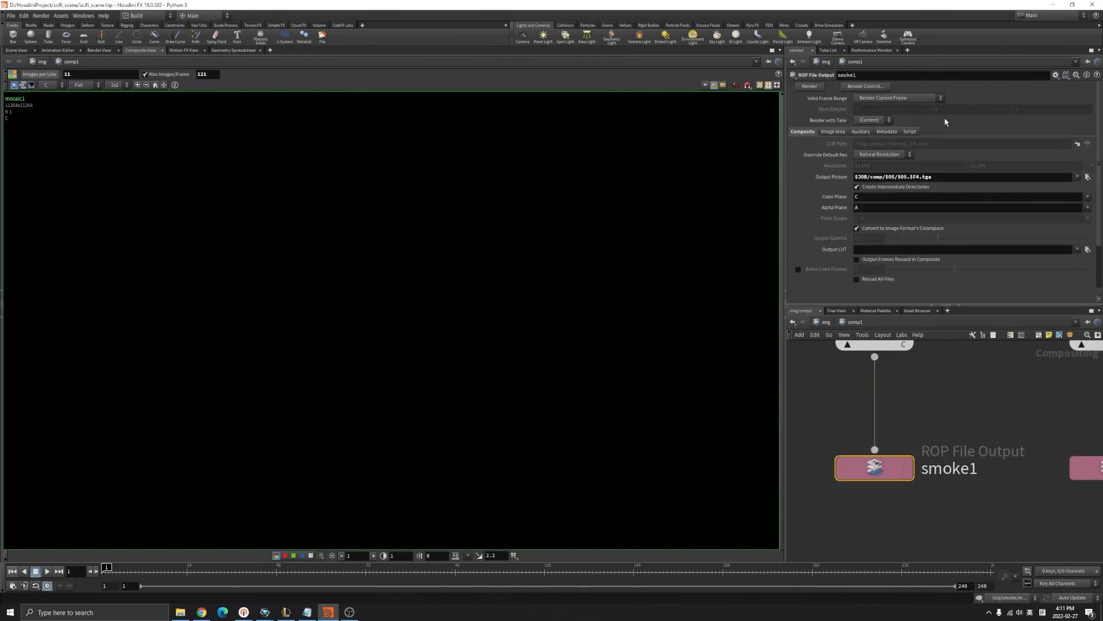
left_click(940, 177)
key("shift")
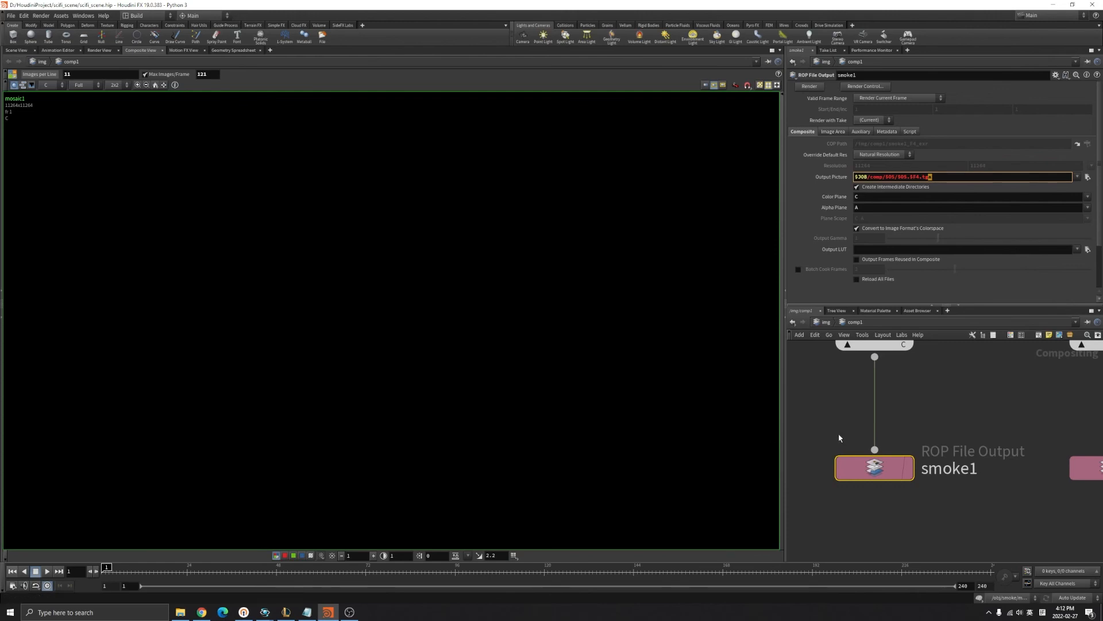
Frame all compositing nodes, review the smoke1–3 output branches, and bring up File Explorer.
scroll(838, 434, "down", 8)
middle_click_drag(864, 418, 858, 518)
scroll(879, 396, "up", 1)
left_click_drag(865, 370, 1036, 541)
middle_click_drag(1034, 437, 1033, 345)
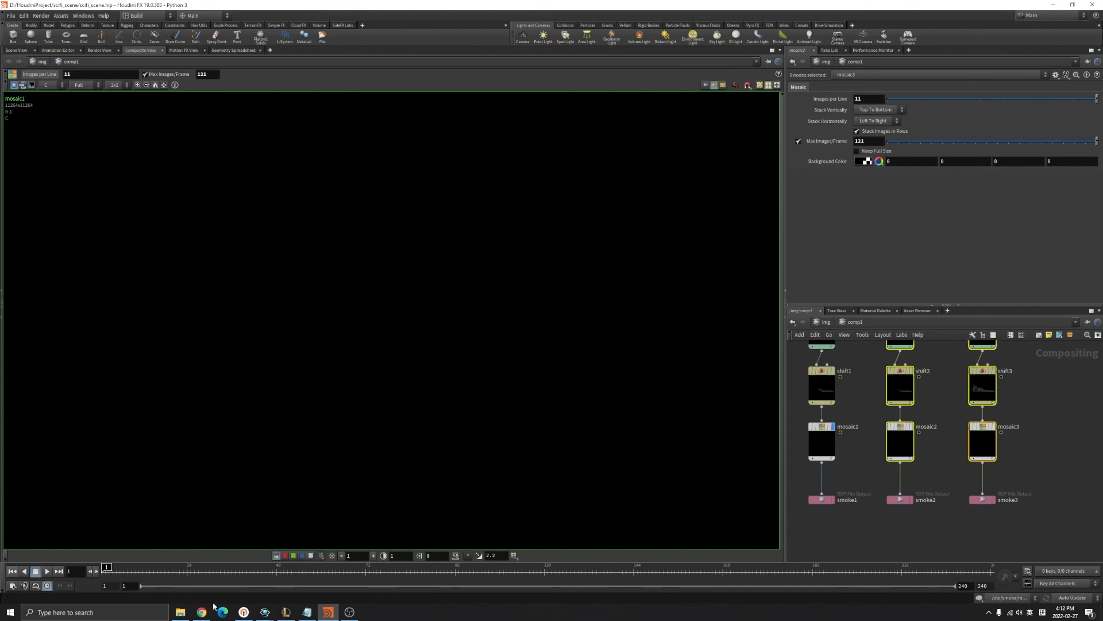
left_click(180, 612)
left_click_drag(864, 536, 819, 490)
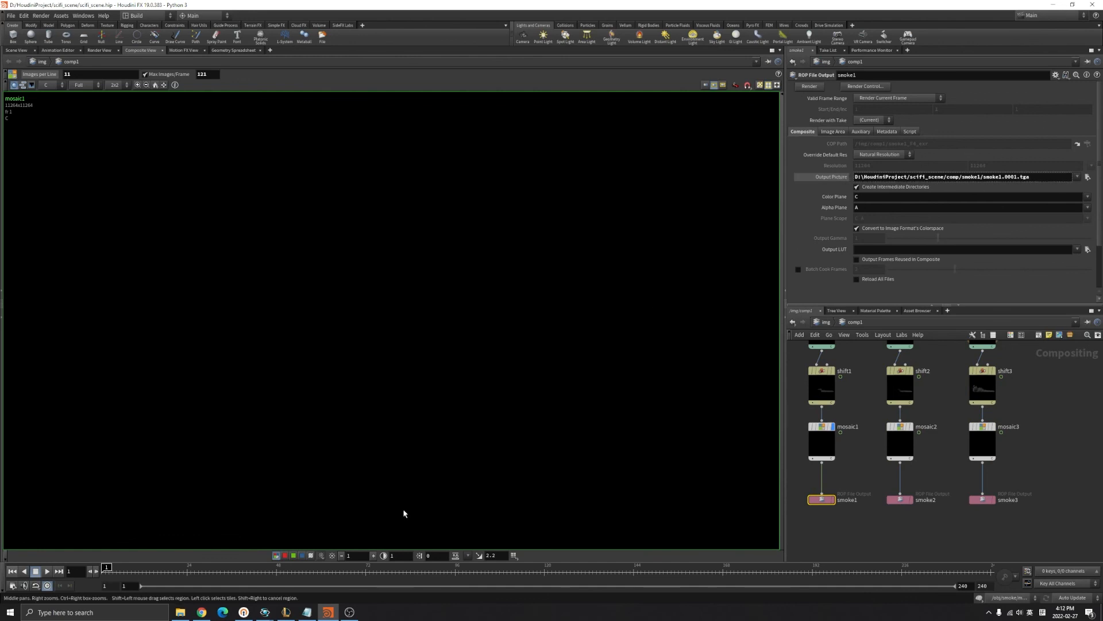
Navigate from the render folder up to scifi_scene and into comp\smoke1.
left_click(180, 612)
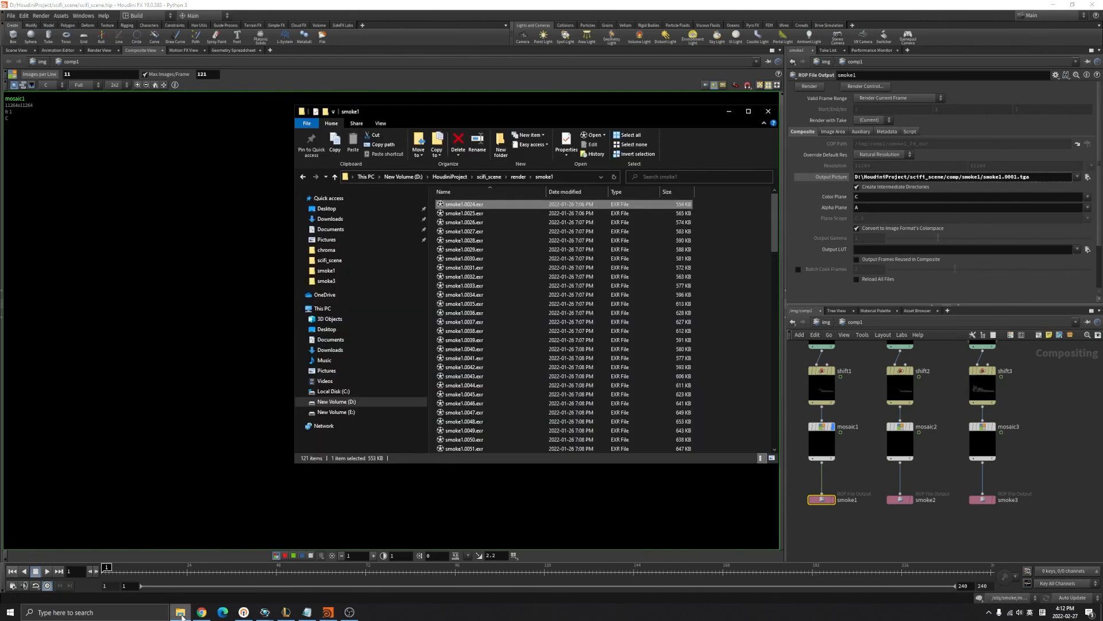
left_click(518, 176)
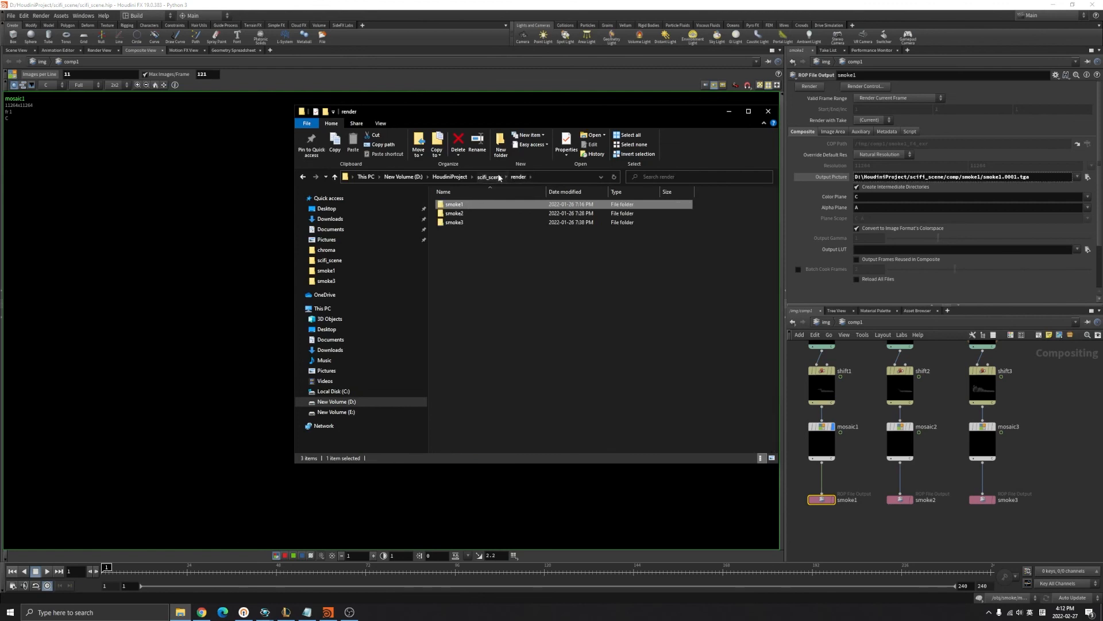
left_click(489, 176)
double_click(465, 222)
double_click(466, 204)
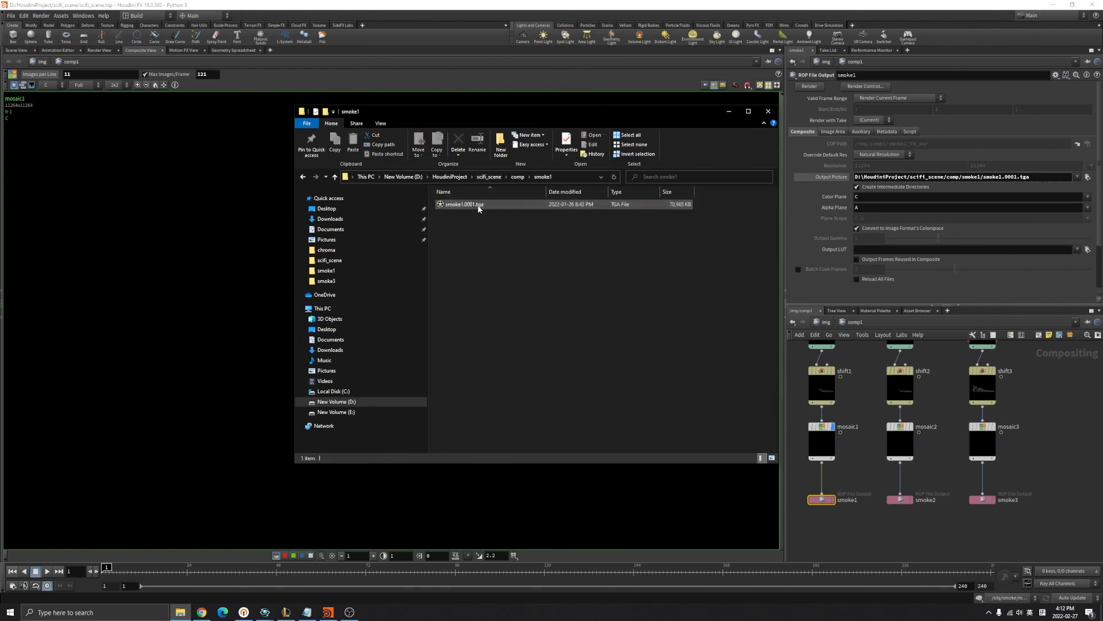
Try opening smoke1.0001.tga in the image viewer, which fails as incomplete, then close it.
double_click(481, 205)
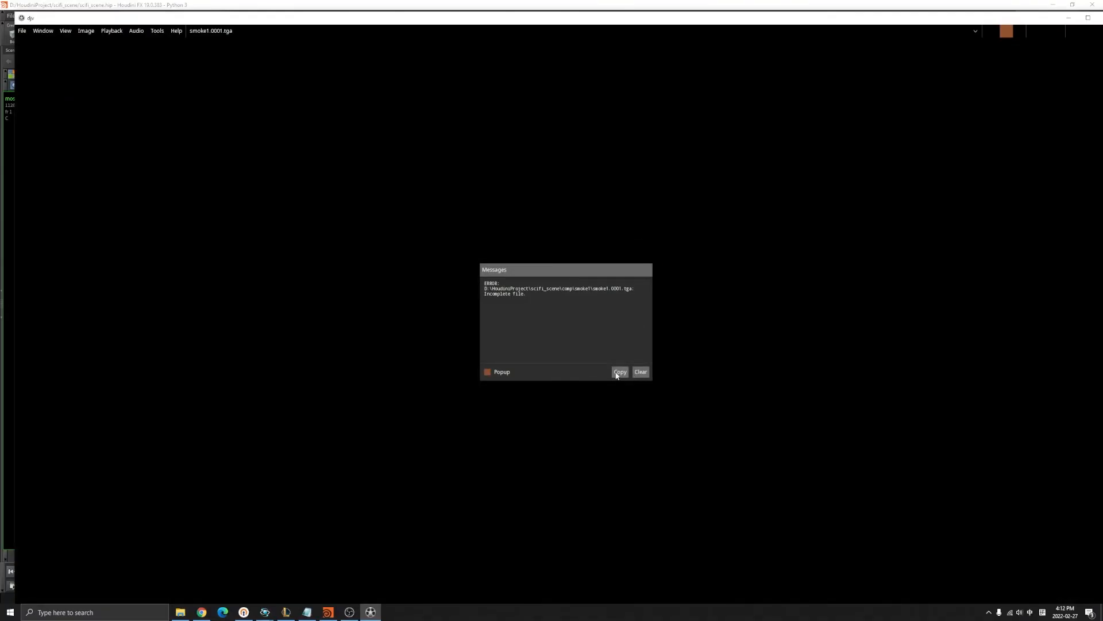
left_click_drag(1040, 20, 962, 47)
left_click(1027, 46)
left_click(578, 240)
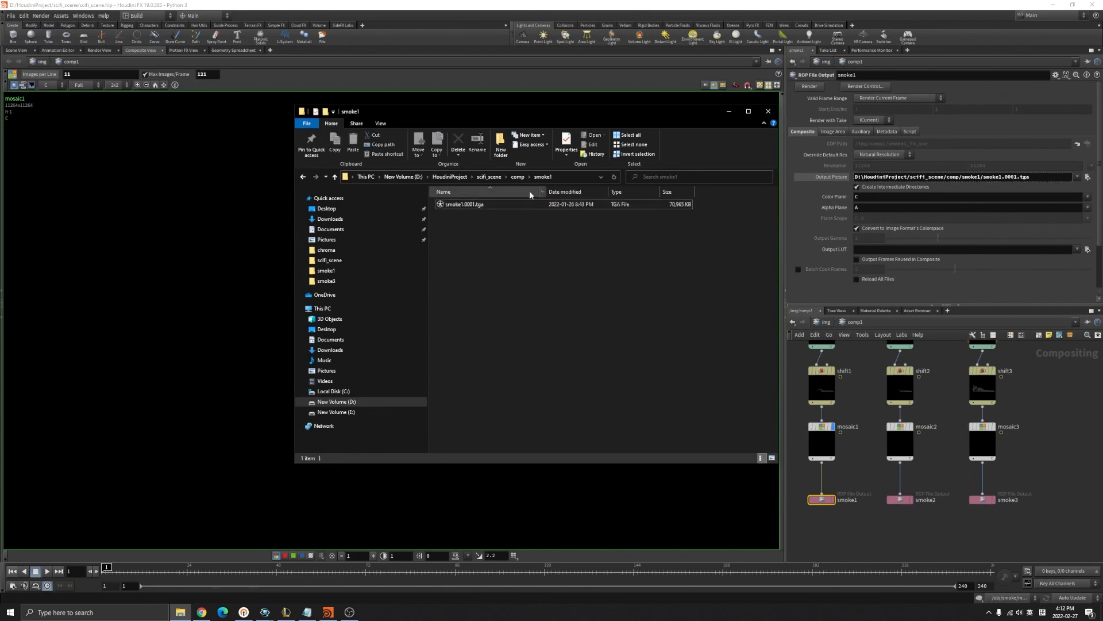